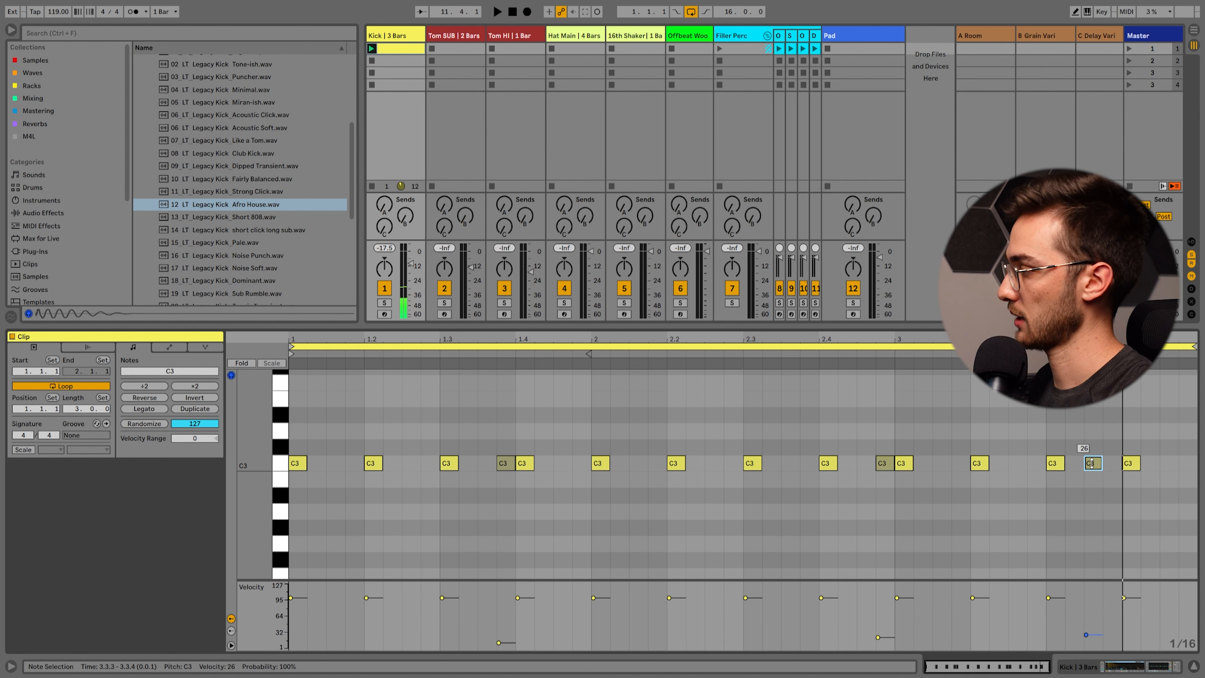
Step: Play back the three-bar kick pattern to check it, with no note selected
{"action": "left_click", "coordinate": [1028, 422]}
{"action": "key", "text": "space"}
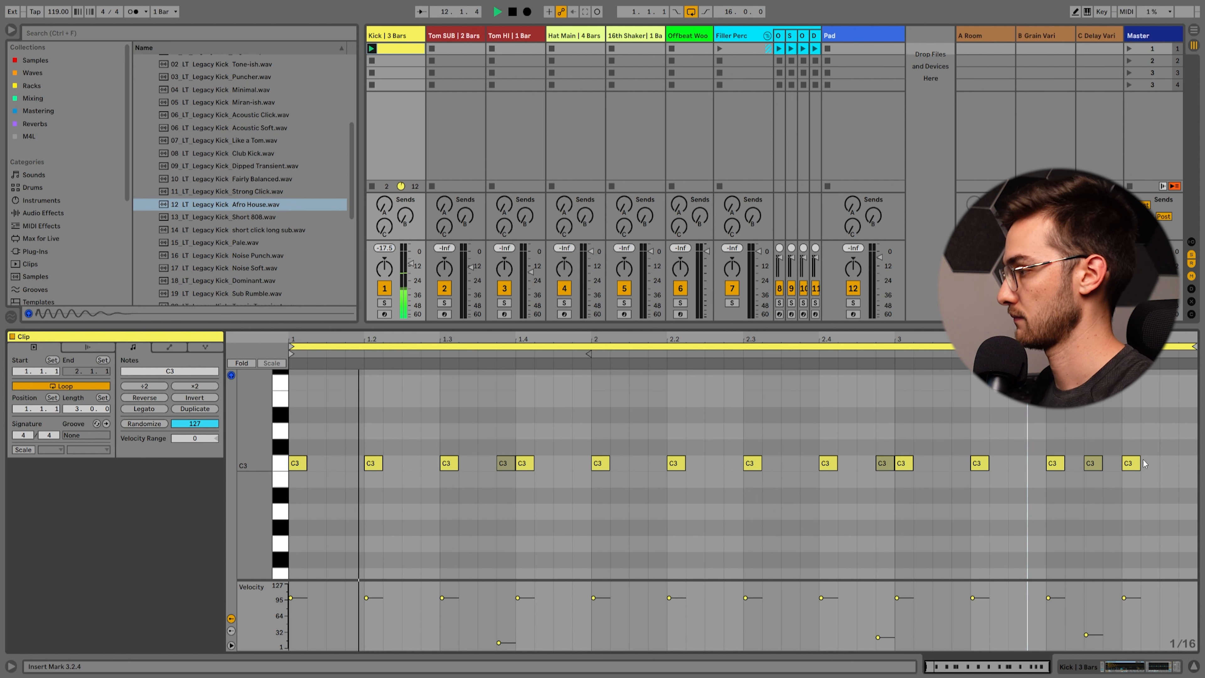
{"action": "key", "text": "space"}
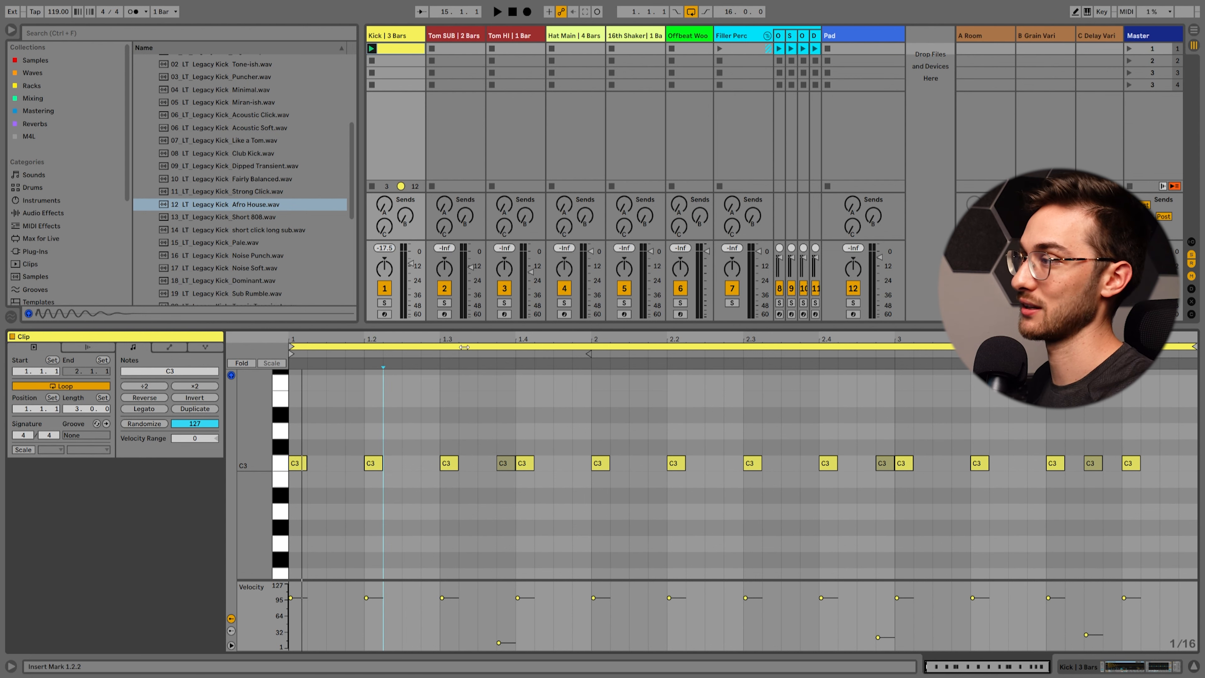
Step: Create an empty MIDI clip in the first slot of the Tom SUB track
{"action": "left_click", "coordinate": [451, 49]}
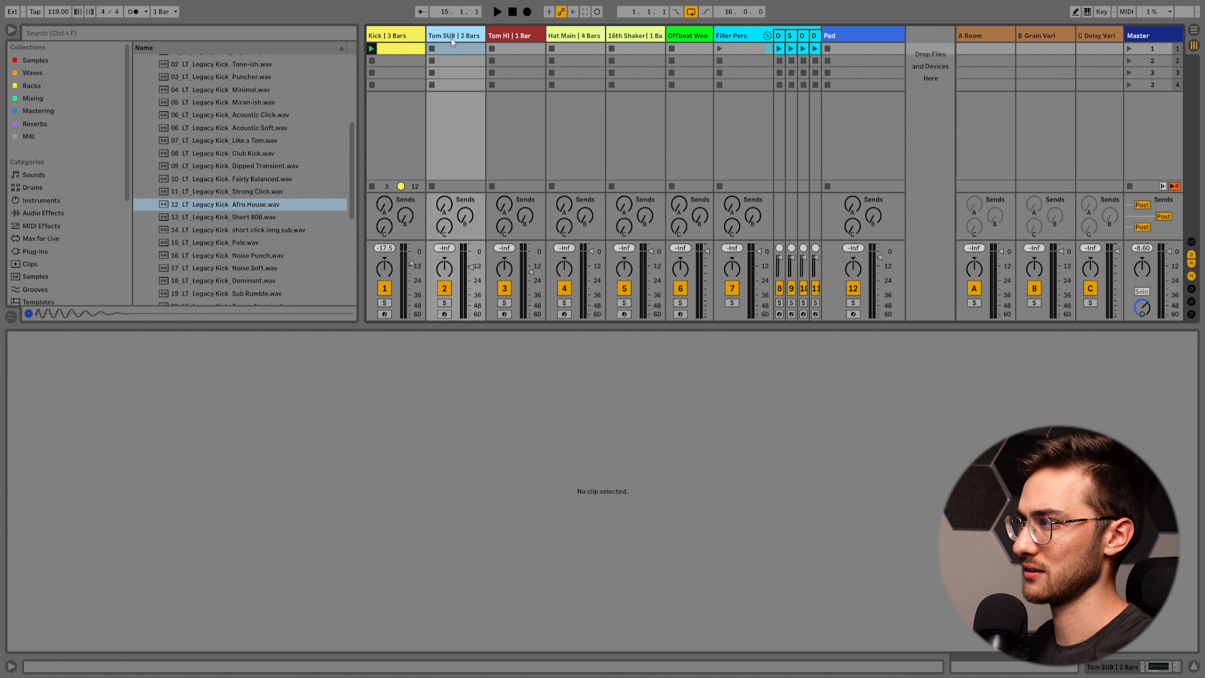
{"action": "left_click", "coordinate": [454, 37]}
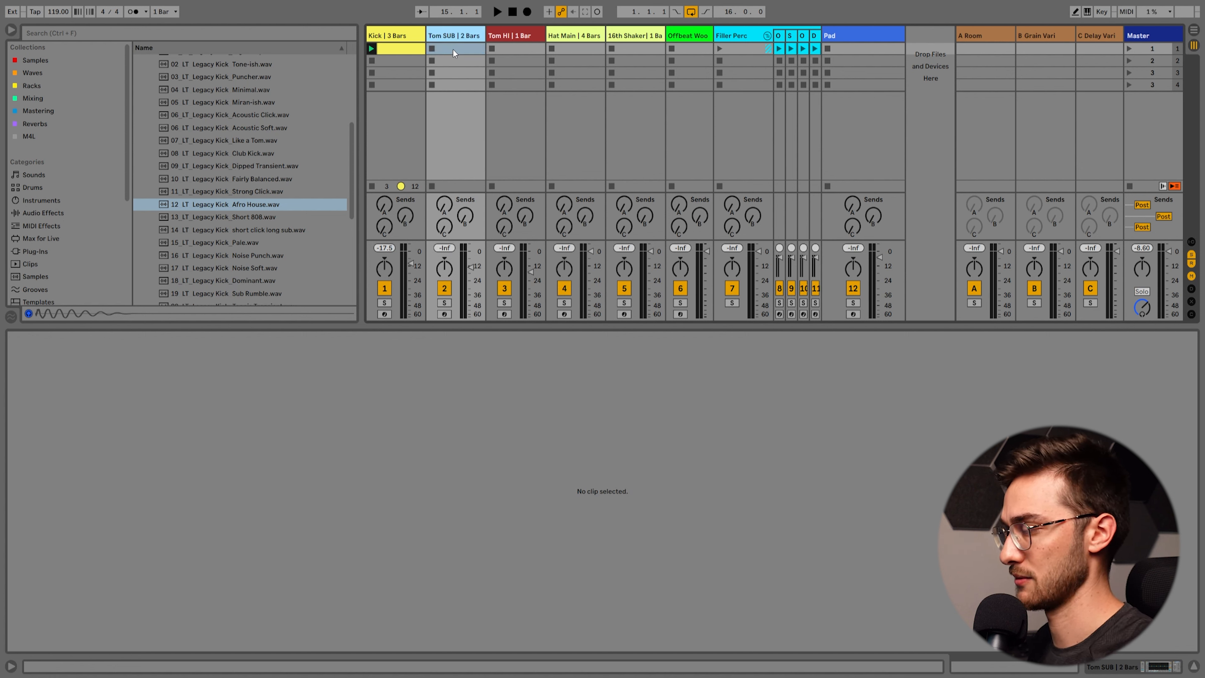
{"action": "left_click", "coordinate": [455, 50]}
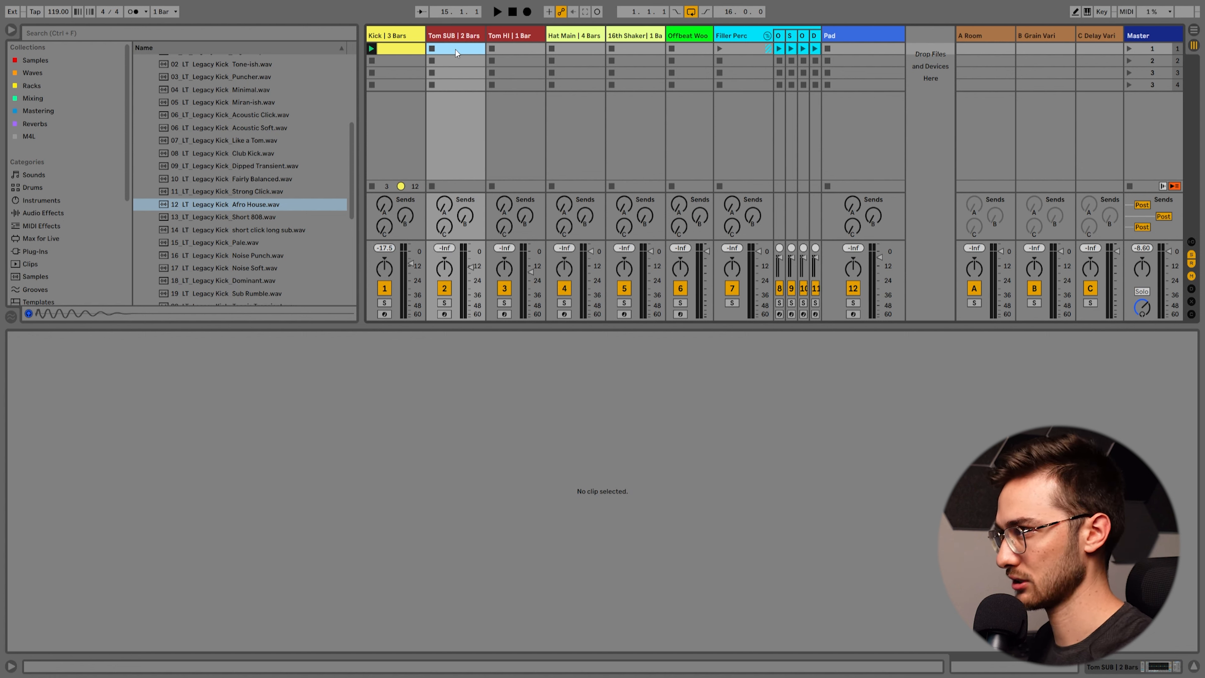
{"action": "double_click", "coordinate": [455, 50]}
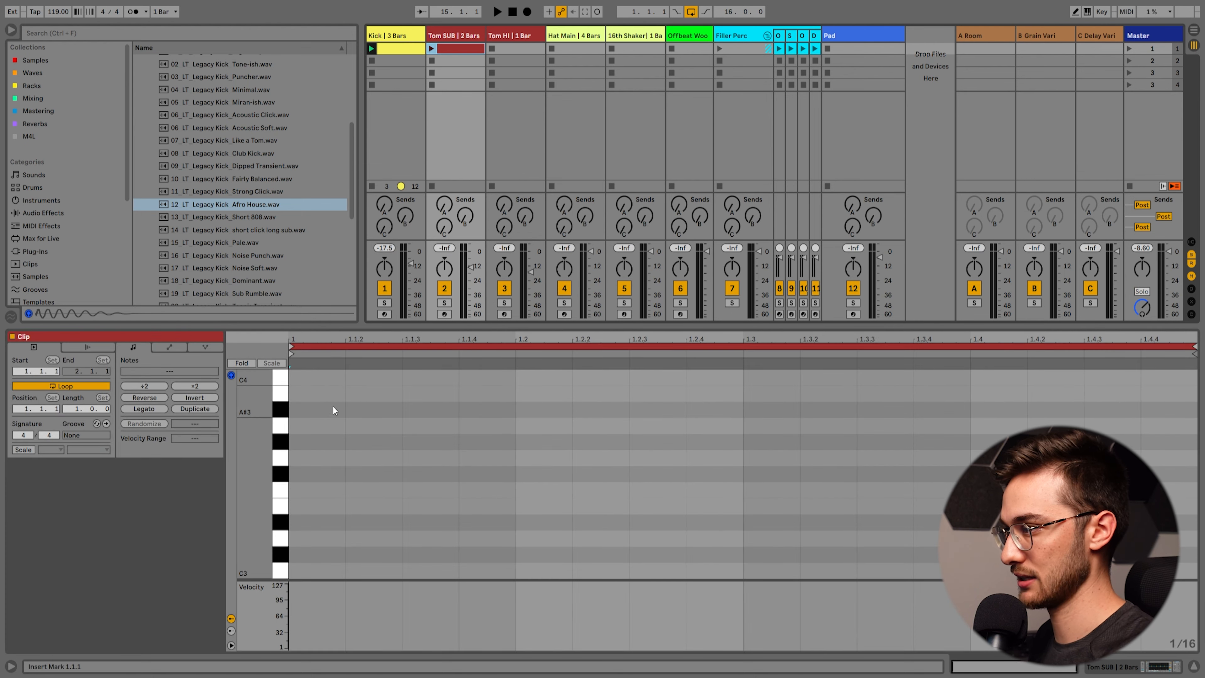
Step: Audition low tom samples 09, 10 and 12 in the Tom one-shots folder of the sample library
{"action": "scroll", "coordinate": [147, 176], "scroll_direction": "up", "scroll_amount": 5}
{"action": "left_click", "coordinate": [146, 174]}
{"action": "left_click", "coordinate": [139, 149]}
{"action": "left_click", "coordinate": [248, 232]}
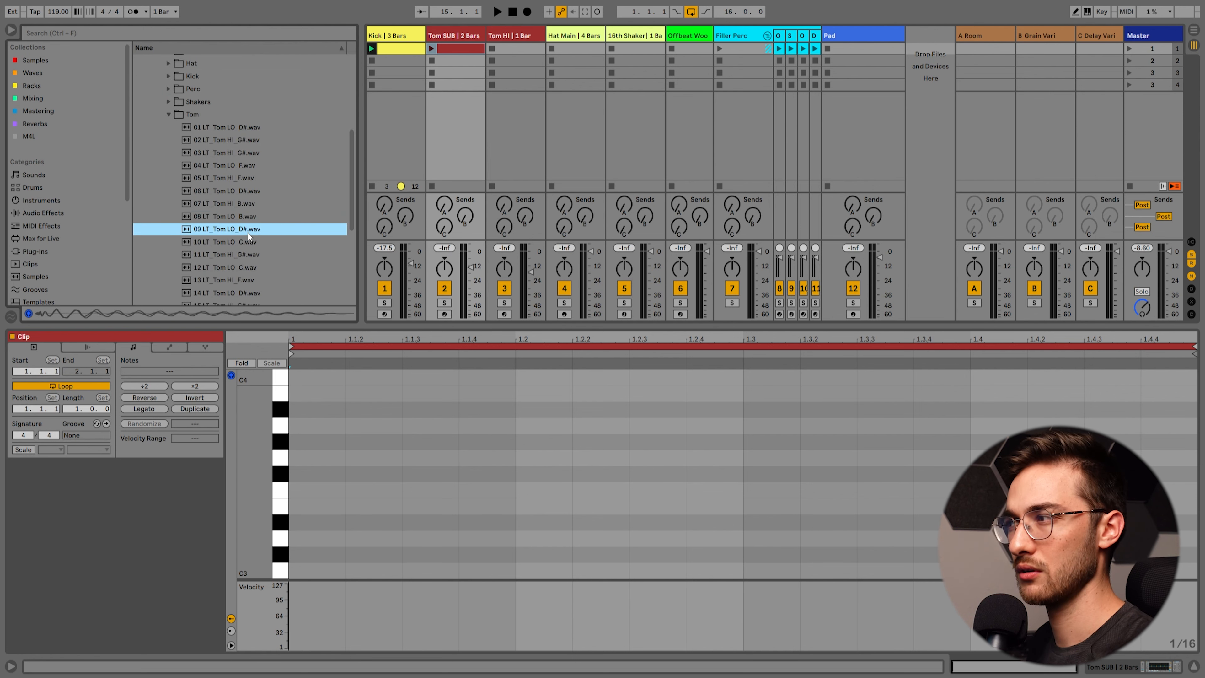
{"action": "left_click", "coordinate": [248, 246]}
{"action": "left_click", "coordinate": [249, 264]}
{"action": "scroll", "coordinate": [249, 261], "scroll_direction": "down", "scroll_amount": 2}
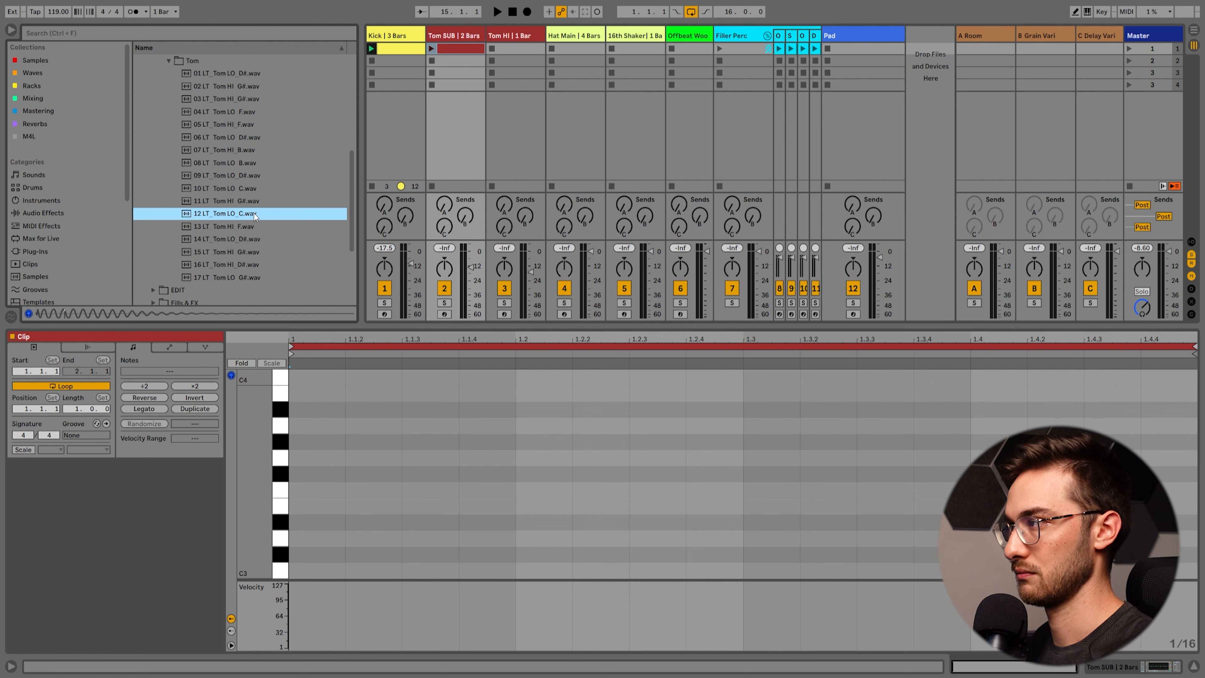
Step: Load 12 LT_Tom LO_C.wav as the instrument of the Tom SUB track and lower the track volume slightly
{"action": "left_click", "coordinate": [439, 50]}
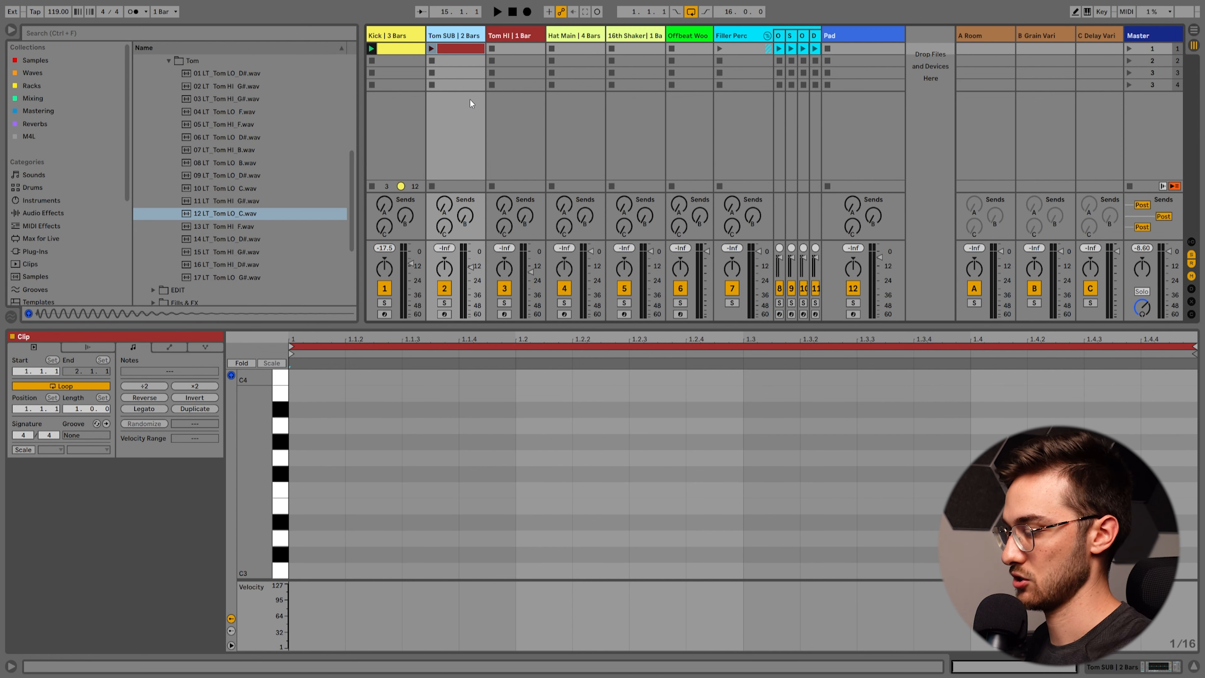
{"action": "left_click", "coordinate": [471, 103]}
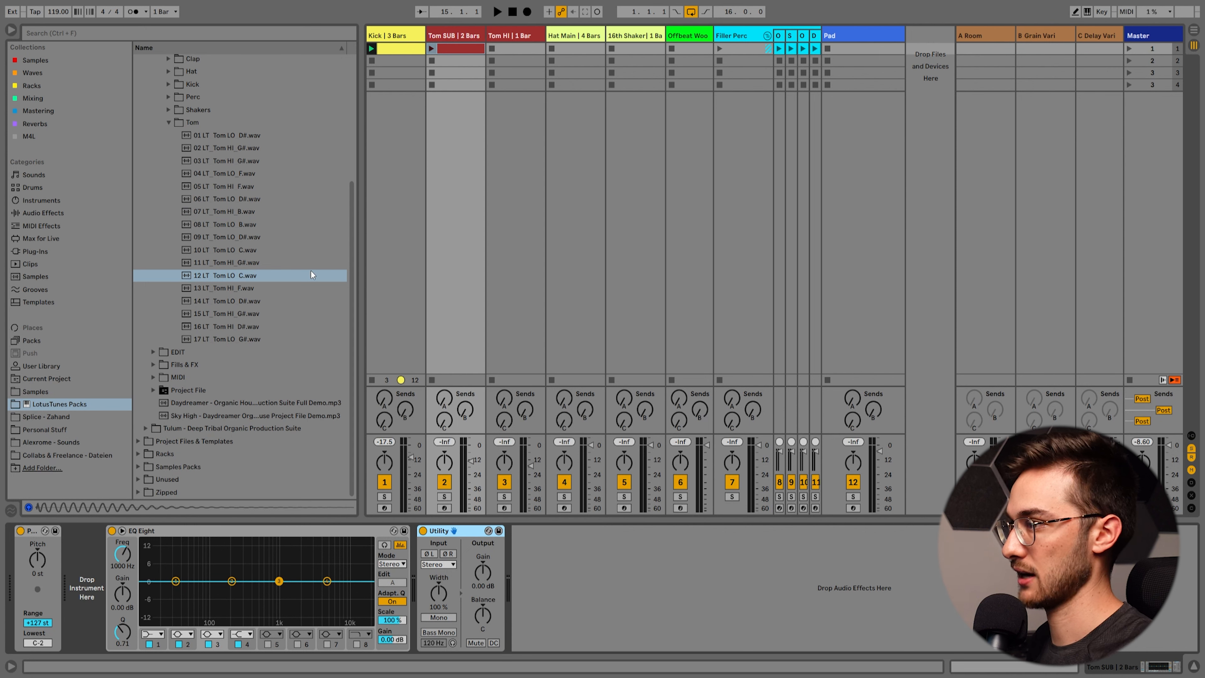
{"action": "left_click_drag", "start_coordinate": [249, 278], "coordinate": [91, 597]}
{"action": "left_click_drag", "start_coordinate": [471, 461], "coordinate": [471, 465]}
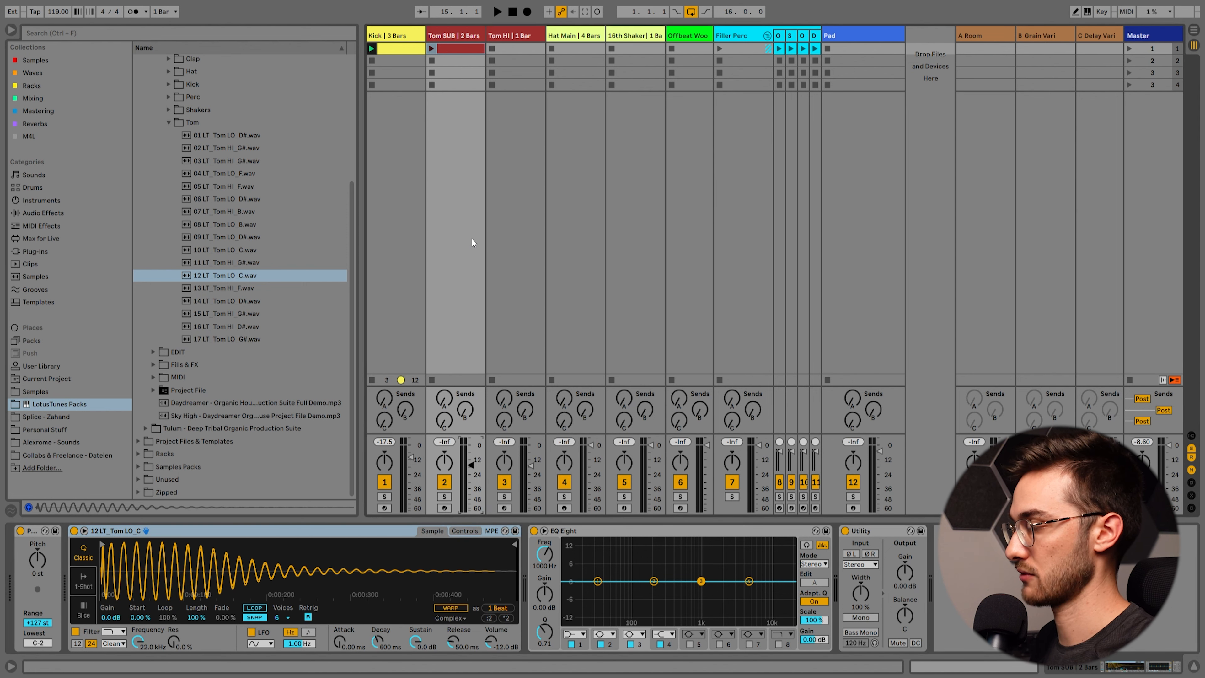
Step: Set the Tom SUB clip's loop length to 2 bars and switch its sampler to 1-Shot mode
{"action": "double_click", "coordinate": [457, 49]}
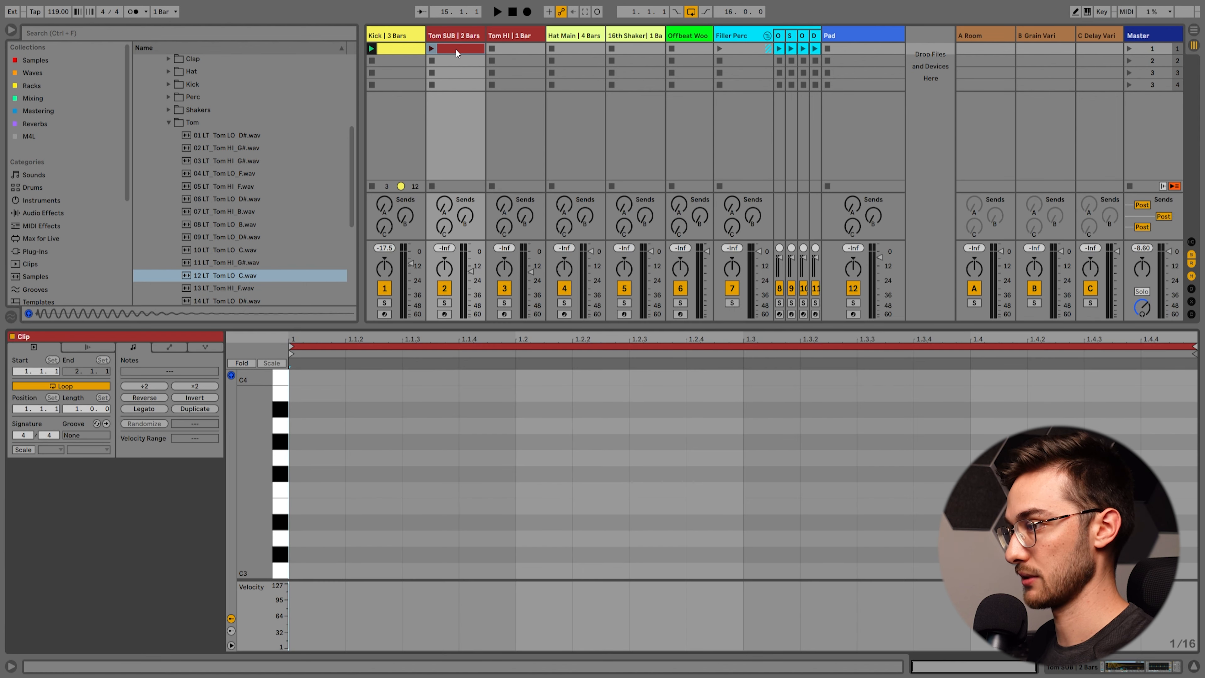
{"action": "left_click_drag", "start_coordinate": [83, 396], "coordinate": [83, 395]}
{"action": "scroll", "coordinate": [457, 457], "scroll_direction": "up", "scroll_amount": 3}
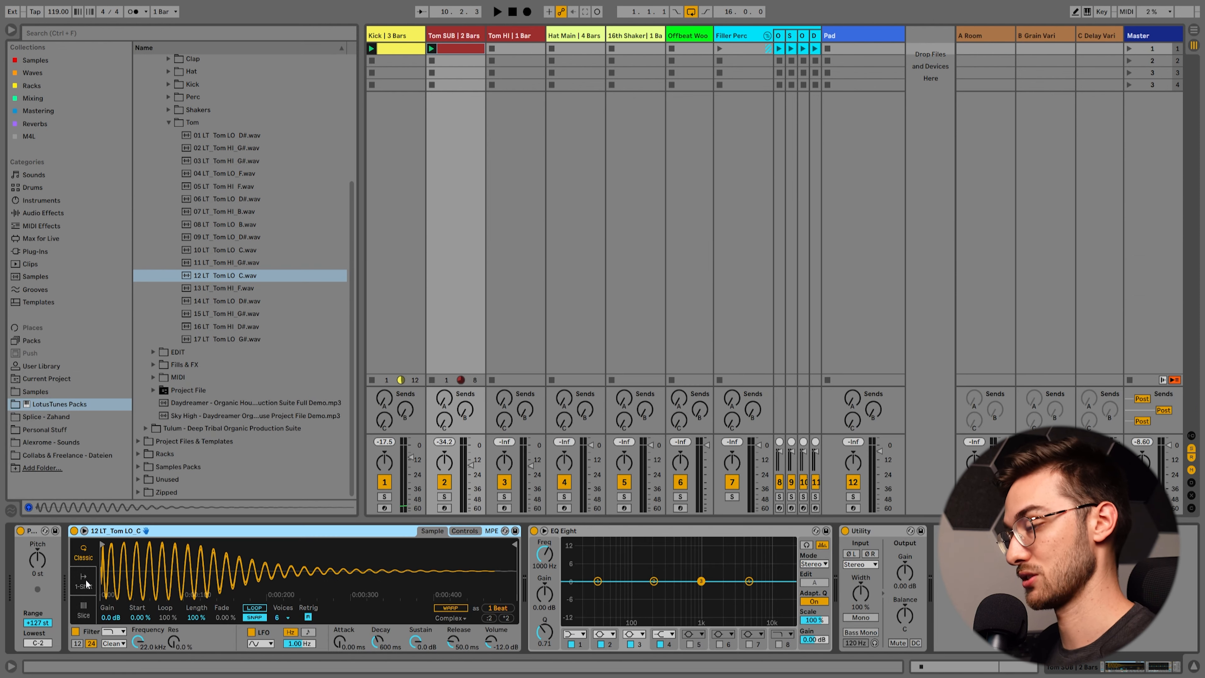
{"action": "left_click", "coordinate": [86, 582]}
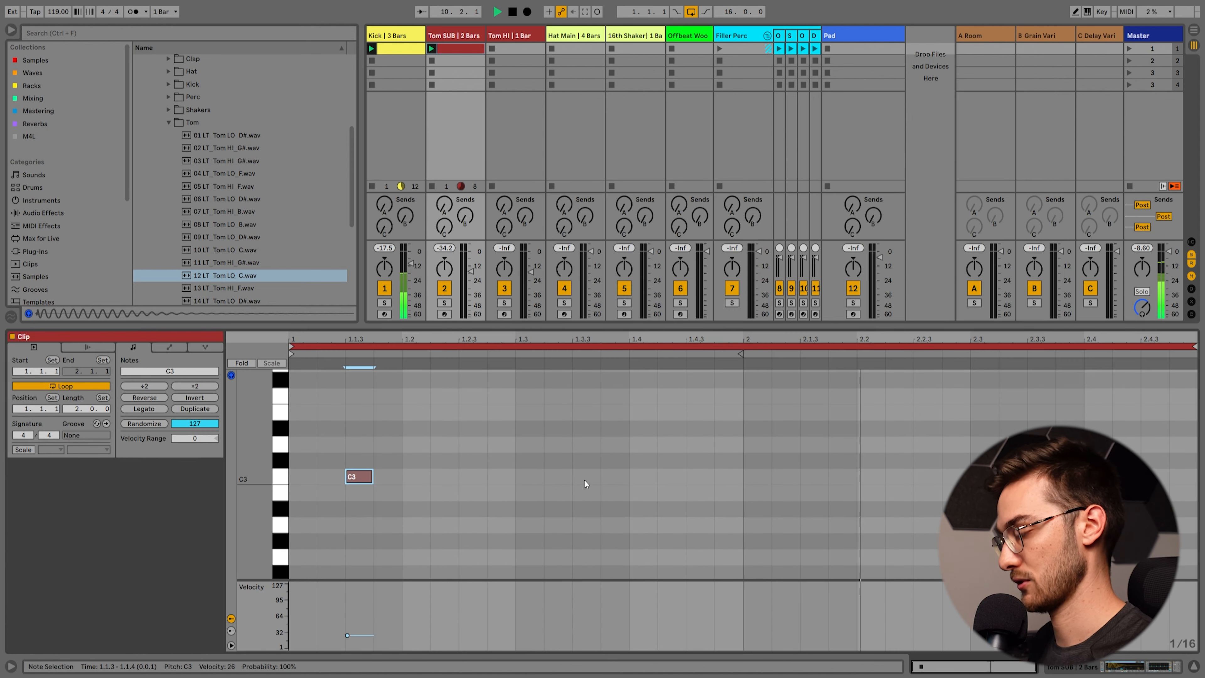
Step: Add two C3 sixteenth notes to the Tom SUB clip's first bar, at 1.3.2 and 1.4.4
{"action": "double_click", "coordinate": [558, 476]}
{"action": "double_click", "coordinate": [694, 476]}
{"action": "left_click_drag", "start_coordinate": [693, 478], "coordinate": [722, 479]}
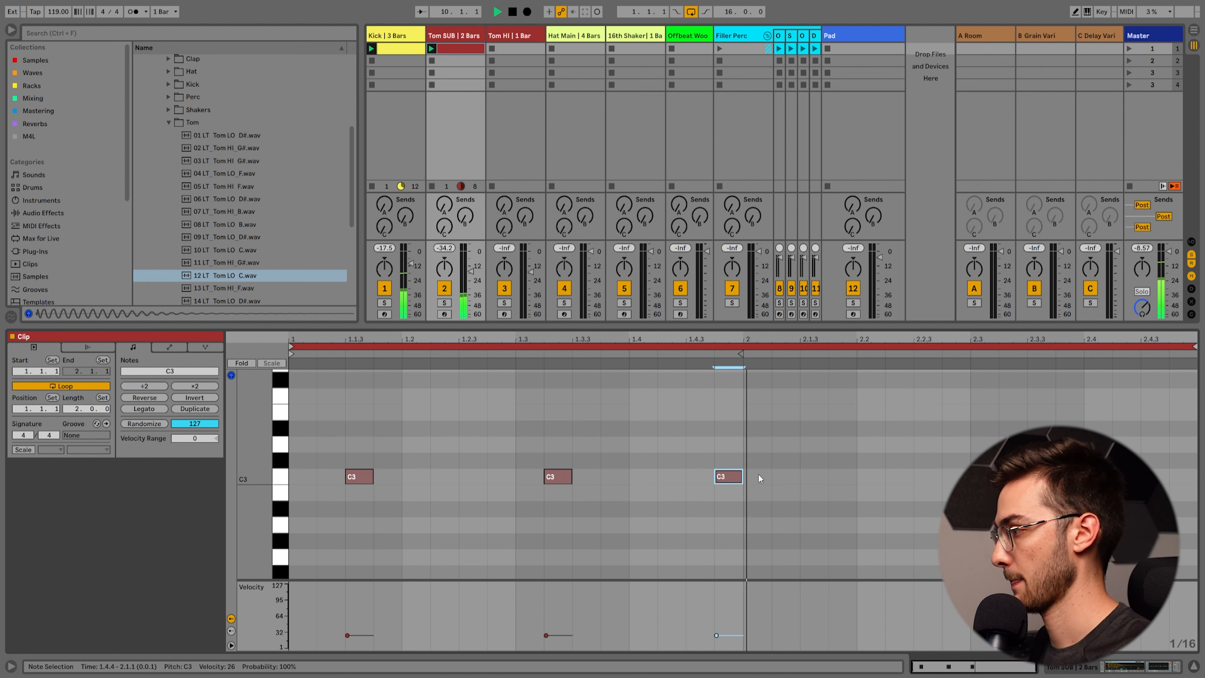
Step: Duplicate the first bar's three tom notes into bar 2 and move the middle copy to 2.3.4
{"action": "left_click_drag", "start_coordinate": [743, 499], "coordinate": [285, 405]}
{"action": "key", "text": "ctrl+d"}
{"action": "left_click", "coordinate": [772, 399]}
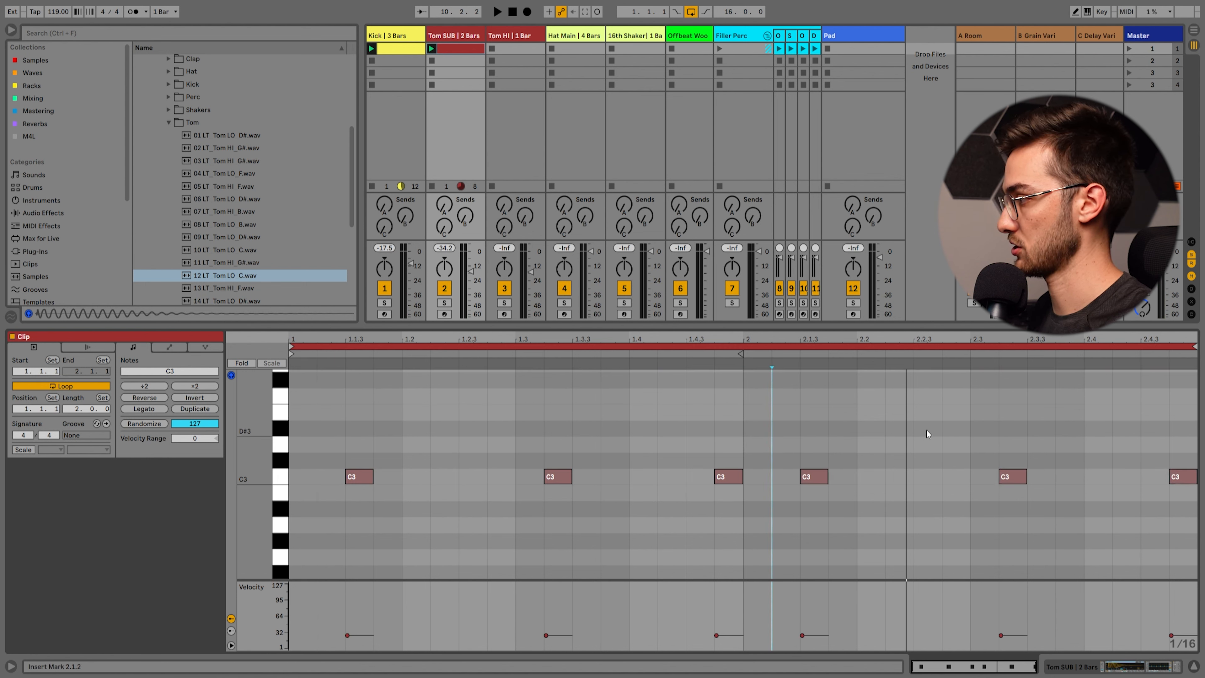
{"action": "left_click_drag", "start_coordinate": [1013, 477], "coordinate": [1070, 477]}
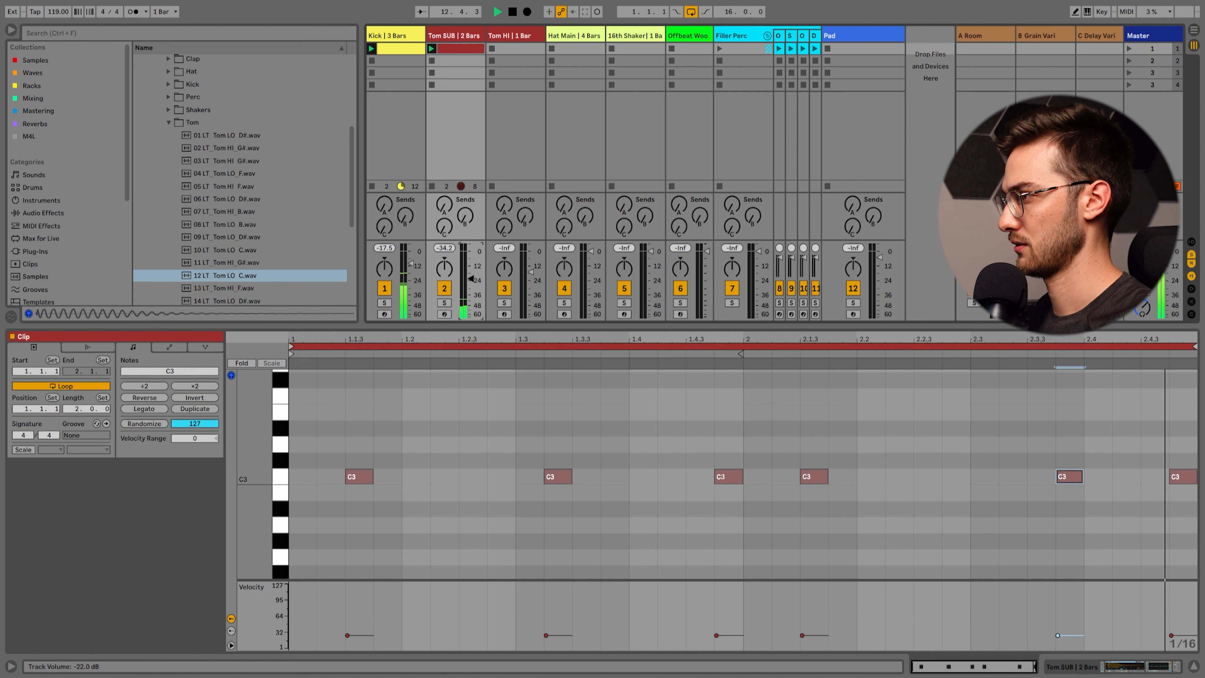
Step: Transpose all notes of the Tom SUB clip to A2 and stop playback
{"action": "key", "text": "ctrl+a"}
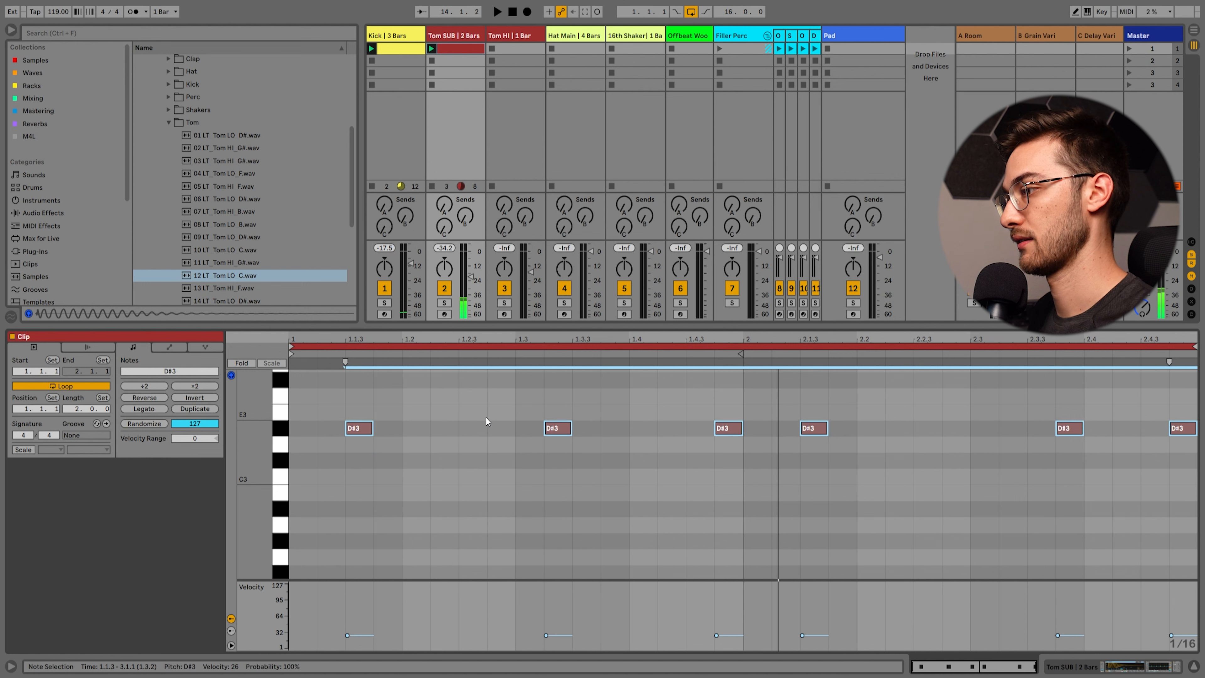
{"action": "key", "text": "Down"}
{"action": "key", "text": "Down"}
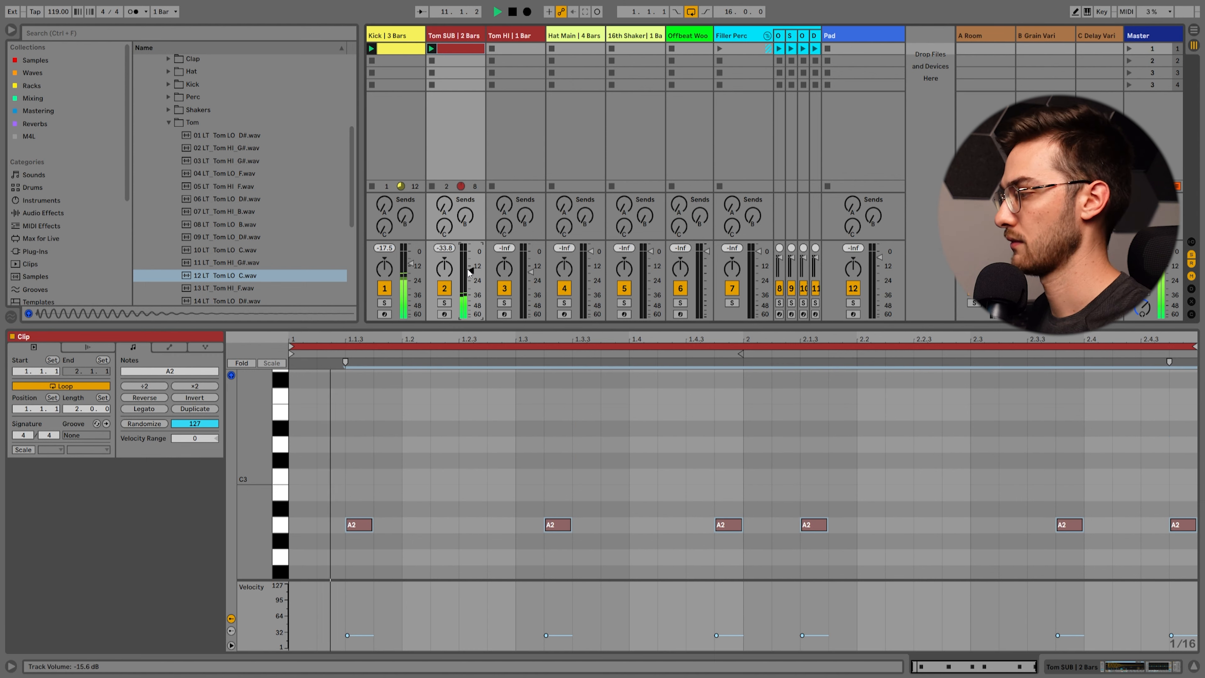
{"action": "left_click", "coordinate": [636, 467]}
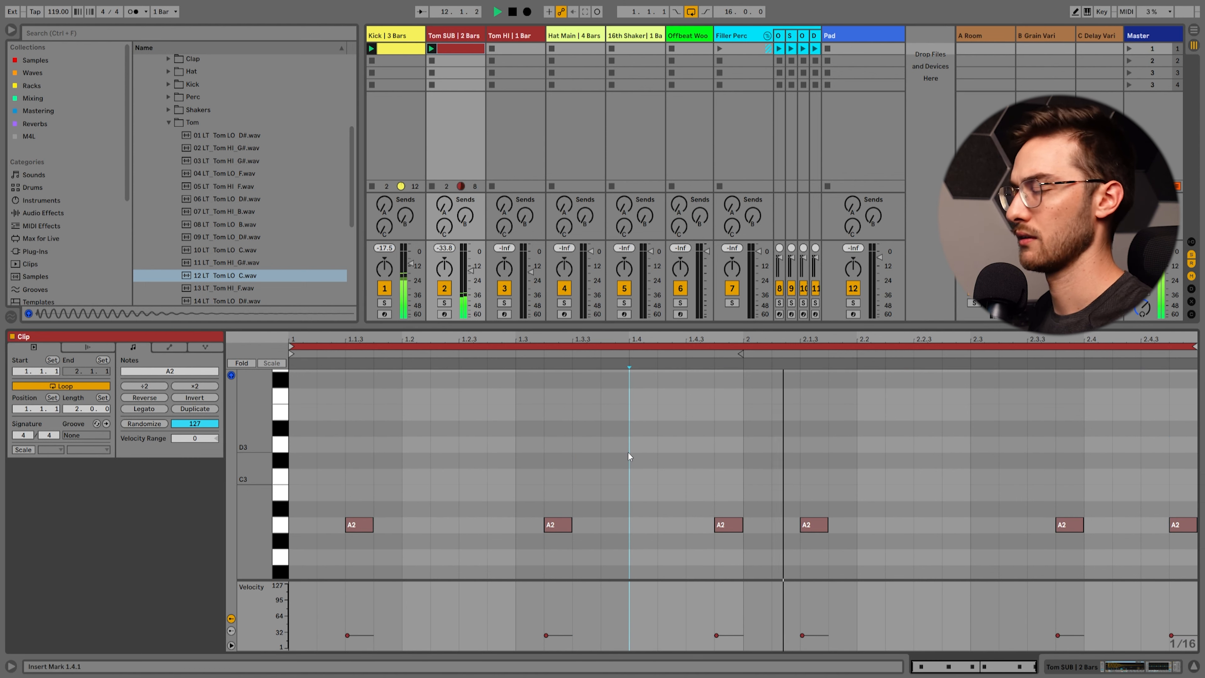
{"action": "key", "text": "space"}
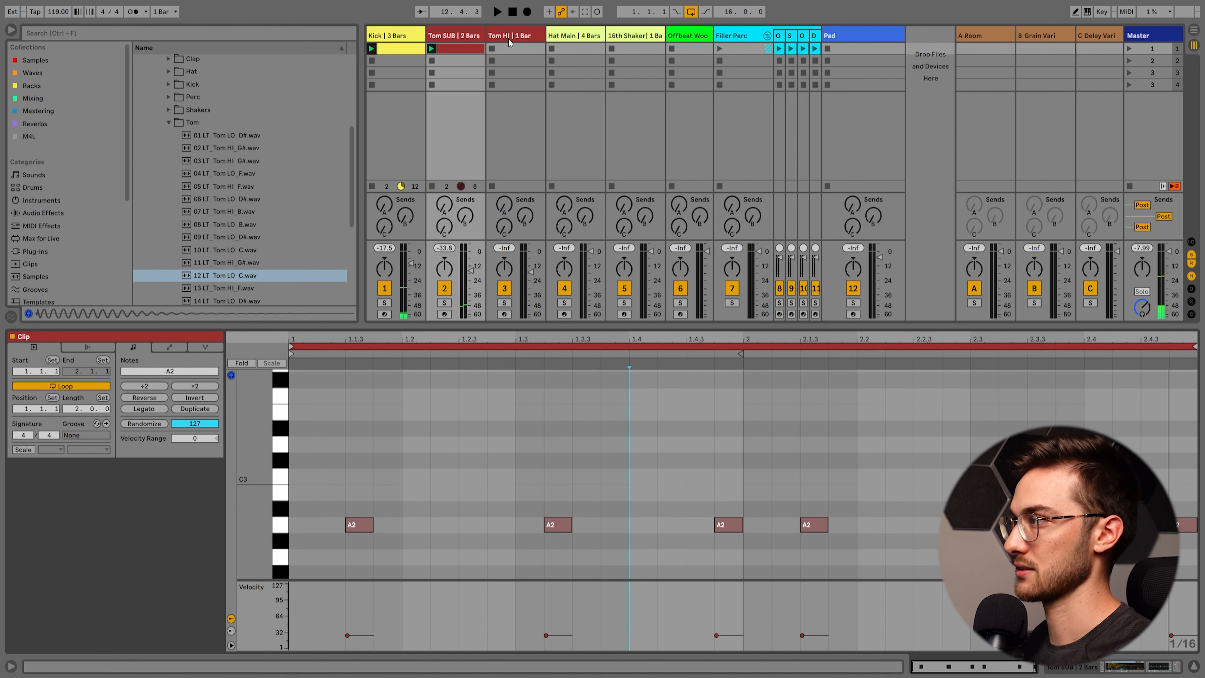
Step: Create an empty clip in the Tom HI track's first slot and load 15 LT_Tom HI_G#.wav as its instrument in 1-Shot mode
{"action": "key", "text": "shift+Tab"}
{"action": "left_click", "coordinate": [509, 42]}
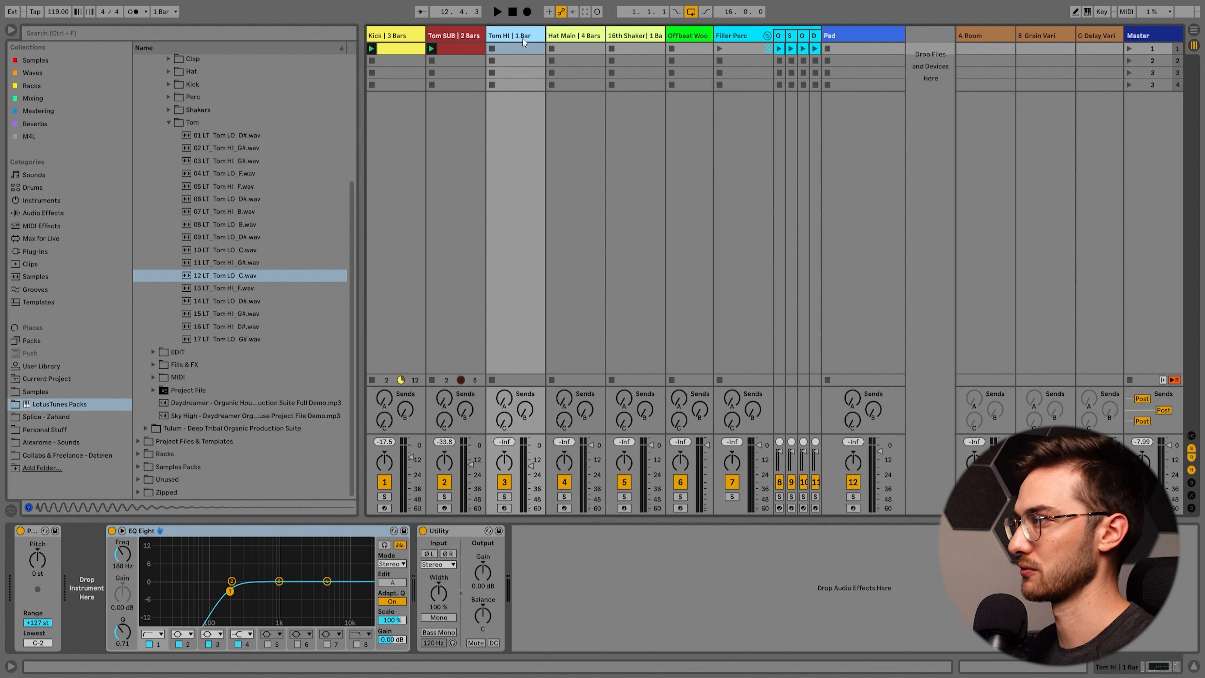
{"action": "double_click", "coordinate": [510, 50]}
{"action": "key", "text": "shift+Tab"}
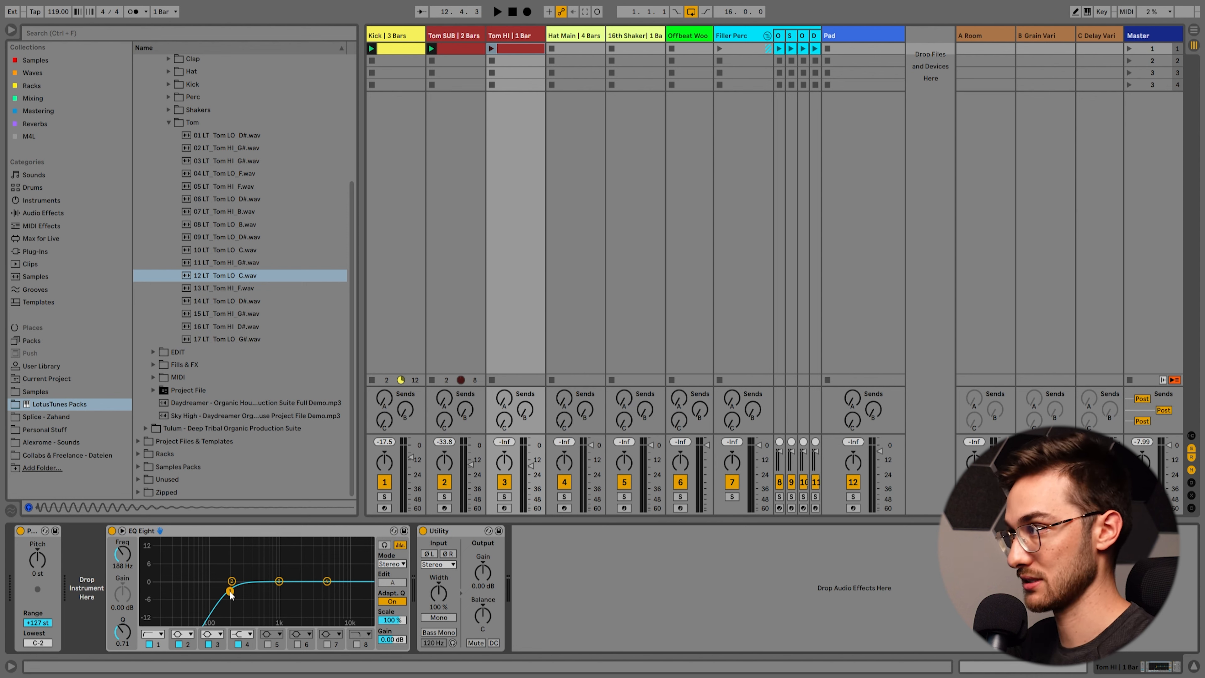
{"action": "left_click", "coordinate": [509, 40]}
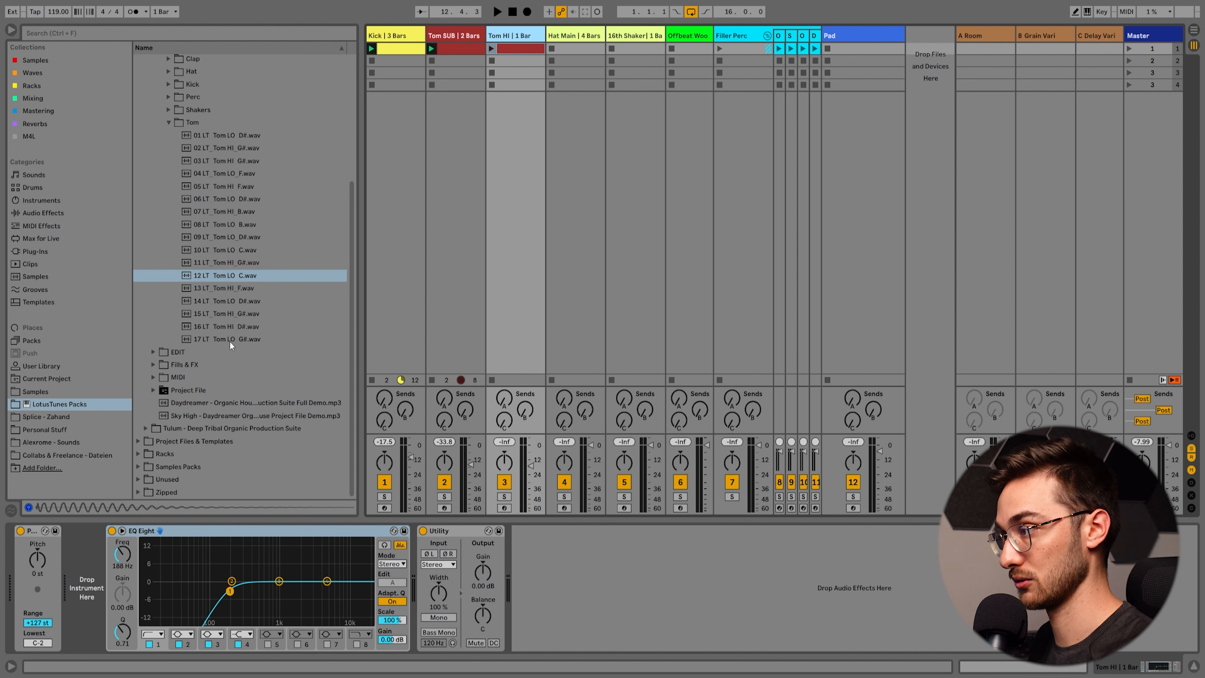
{"action": "mouse_move", "coordinate": [226, 314]}
{"action": "left_mouse_down"}
{"action": "mouse_move", "coordinate": [247, 319]}
{"action": "mouse_move", "coordinate": [104, 571]}
{"action": "mouse_move", "coordinate": [80, 580]}
{"action": "left_mouse_up"}
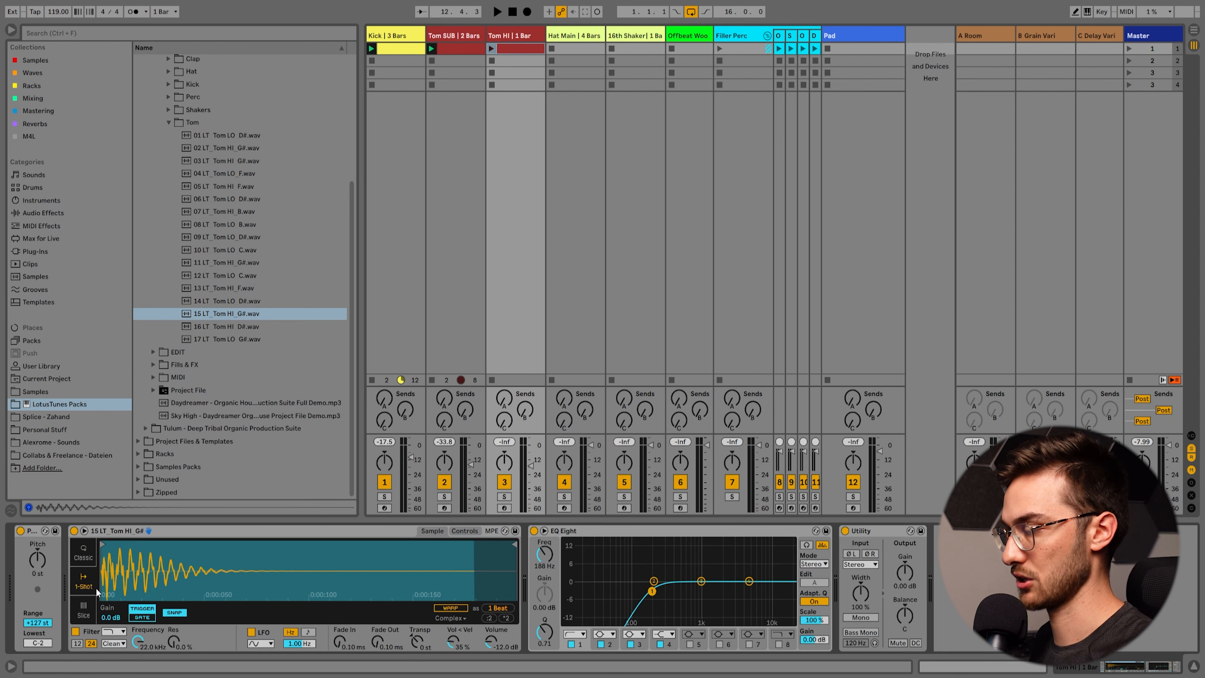
Step: Launch the Tom HI clip and give it two D2 sixteenth notes, at 1.1.4 and 1.4.3
{"action": "double_click", "coordinate": [517, 50]}
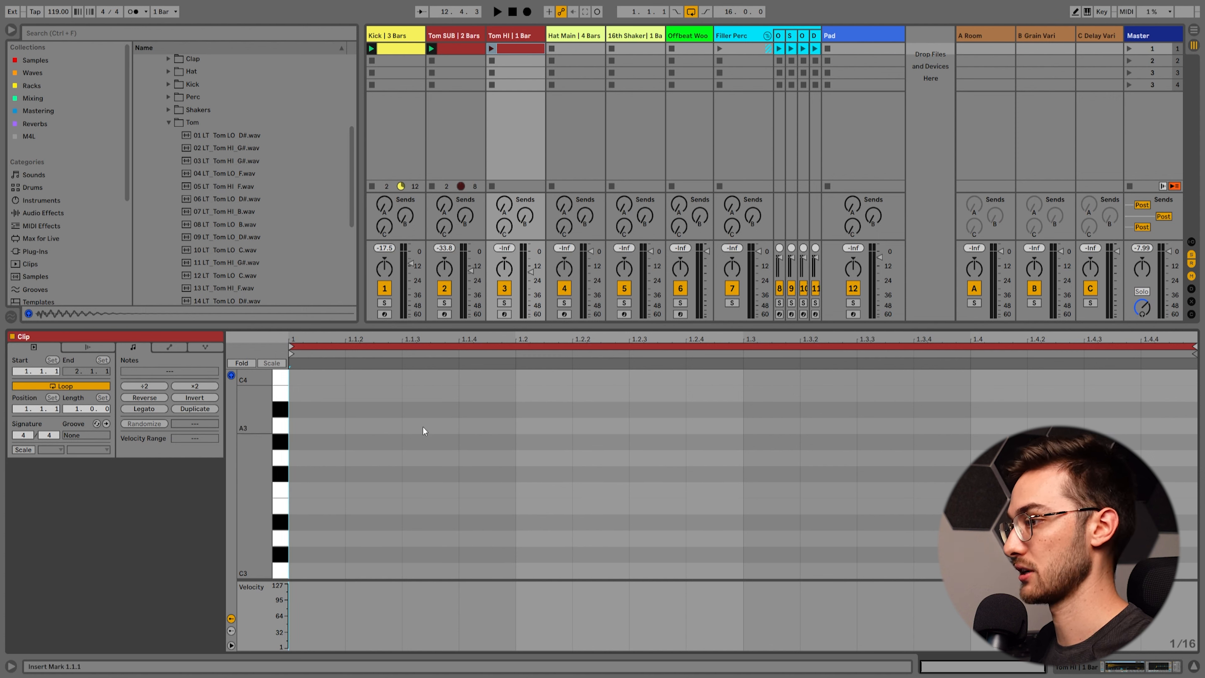
{"action": "right_click", "coordinate": [449, 559]}
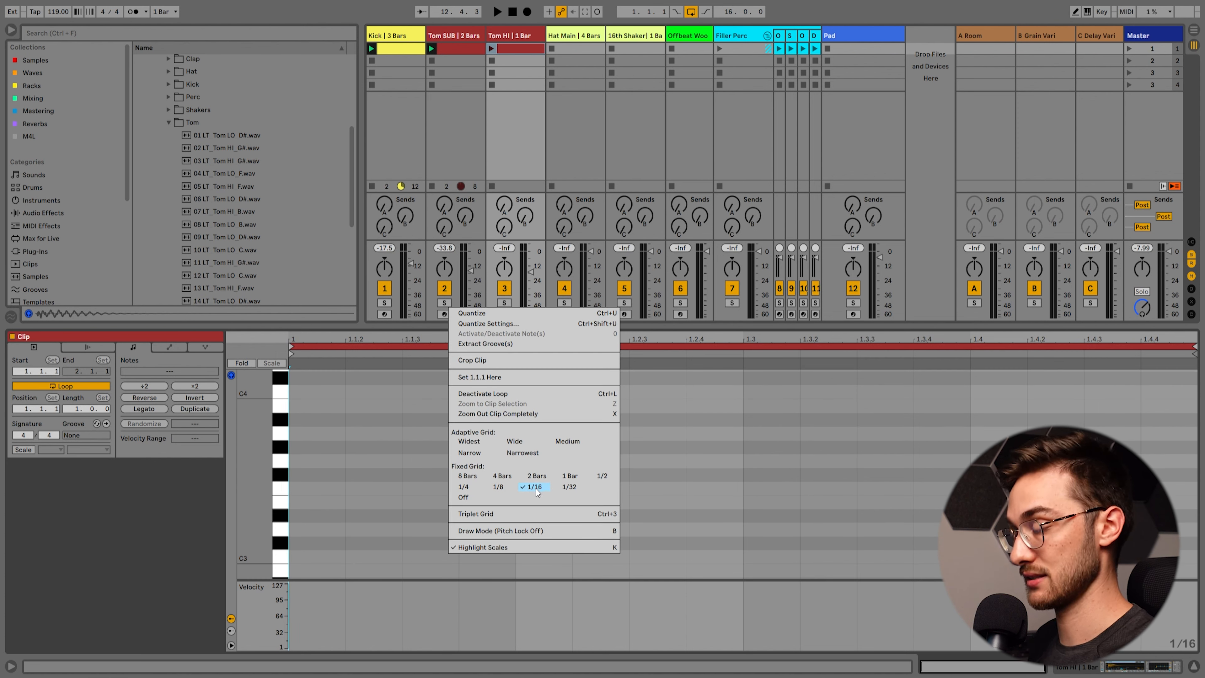
{"action": "left_click", "coordinate": [363, 546]}
{"action": "scroll", "coordinate": [369, 538], "scroll_direction": "down", "scroll_amount": 1}
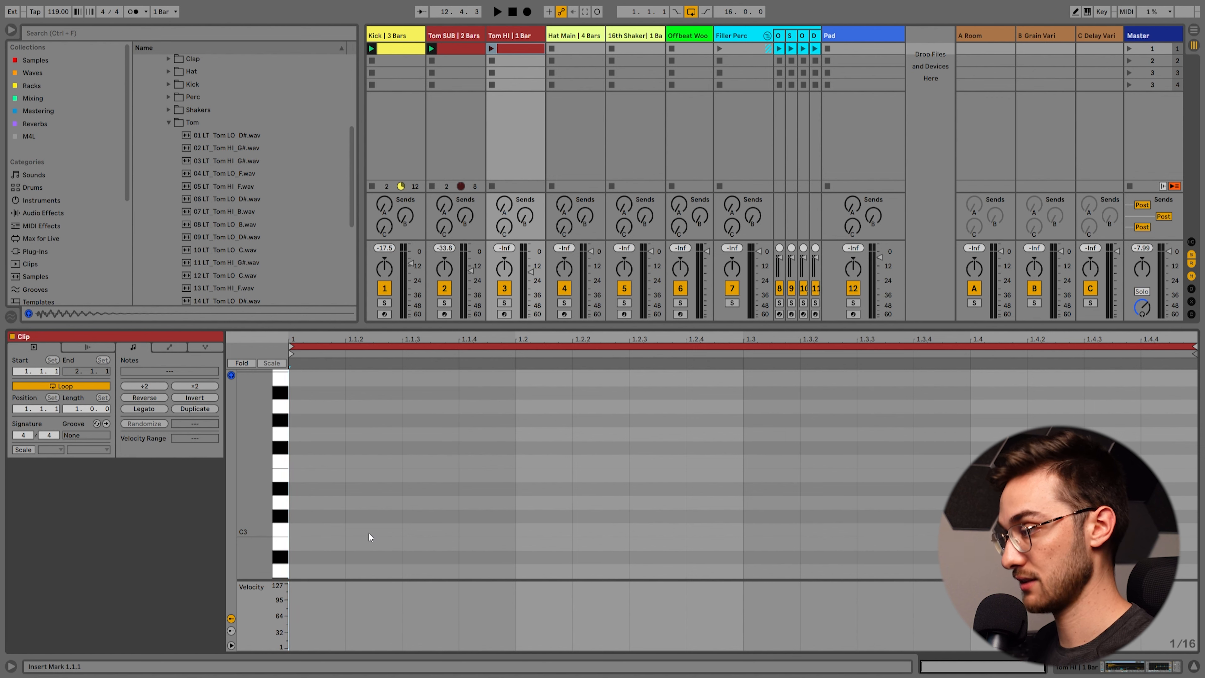
{"action": "scroll", "coordinate": [376, 525], "scroll_direction": "down", "scroll_amount": 1}
{"action": "left_click", "coordinate": [492, 49]}
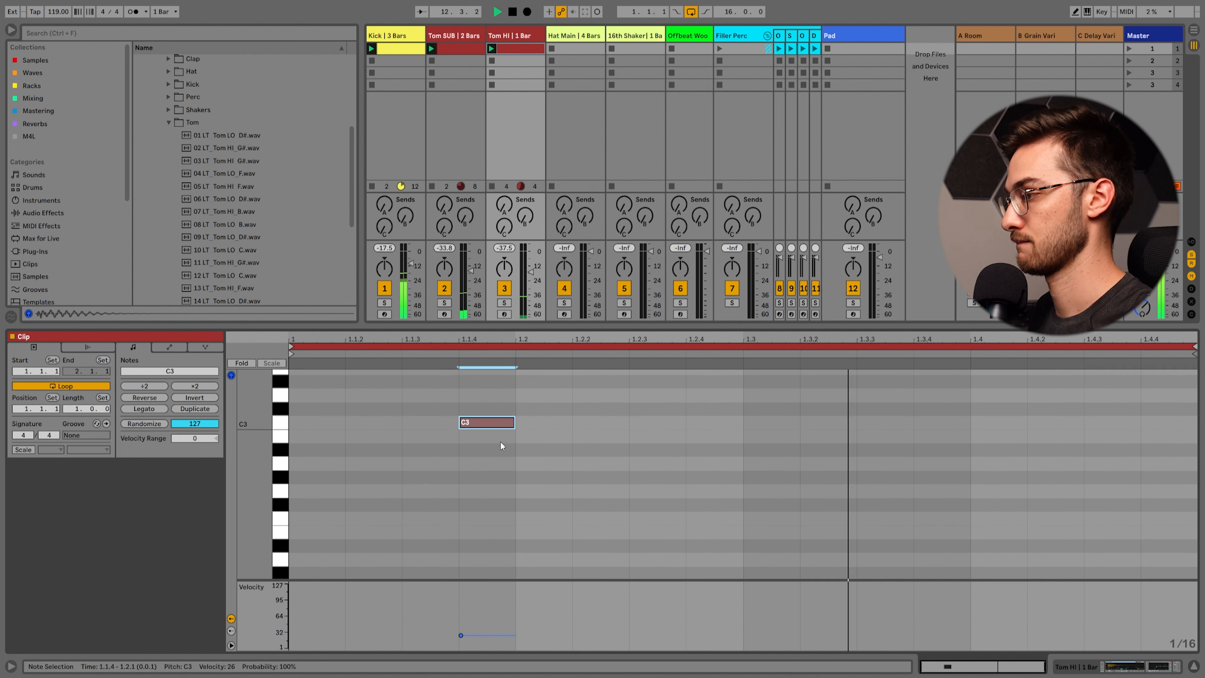
{"action": "scroll", "coordinate": [517, 430], "scroll_direction": "down", "scroll_amount": 1}
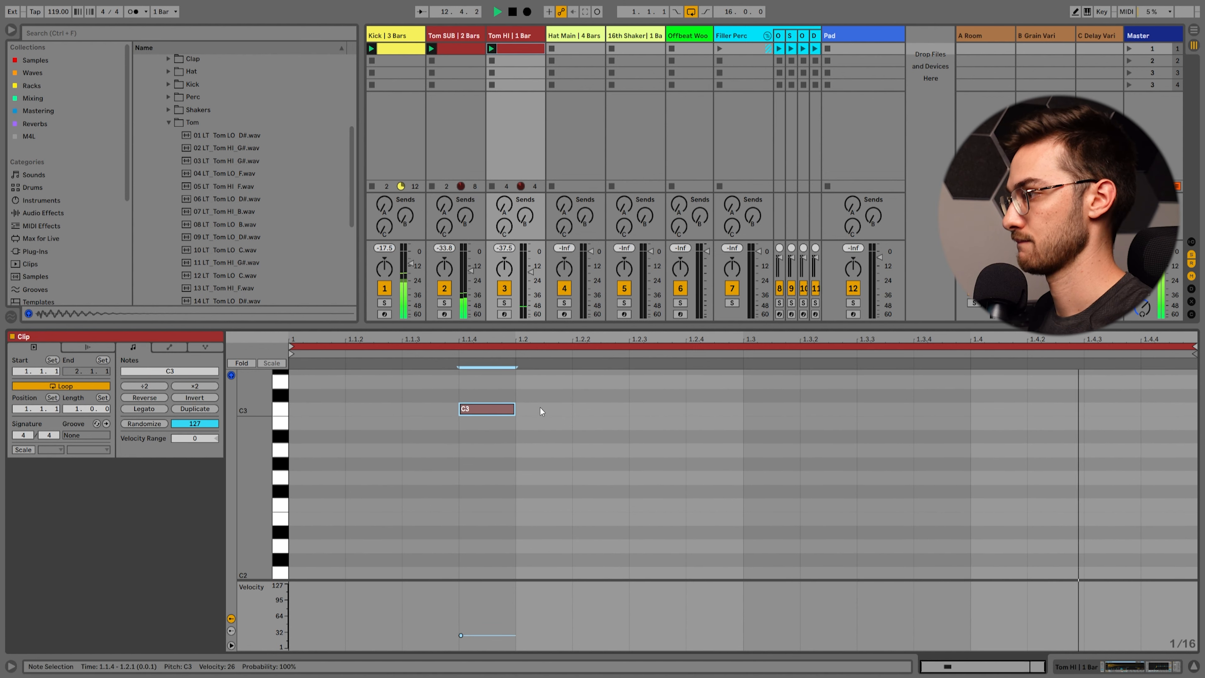
{"action": "scroll", "coordinate": [556, 446], "scroll_direction": "up", "scroll_amount": 1}
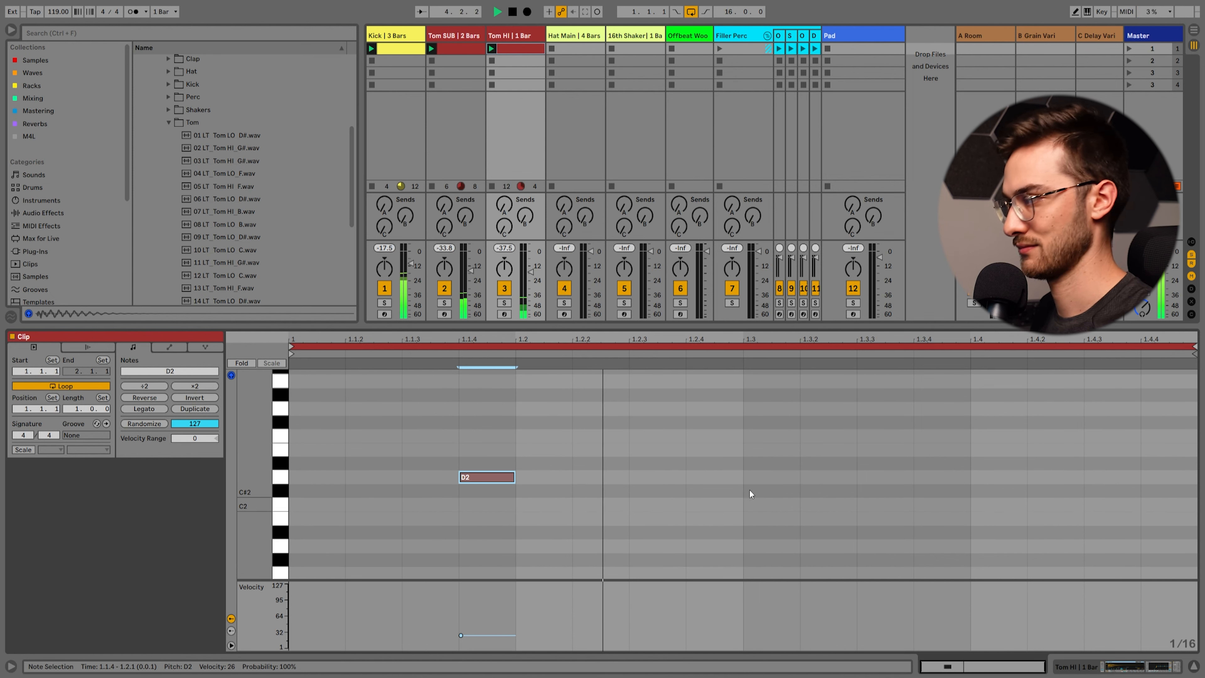
{"action": "double_click", "coordinate": [1120, 477]}
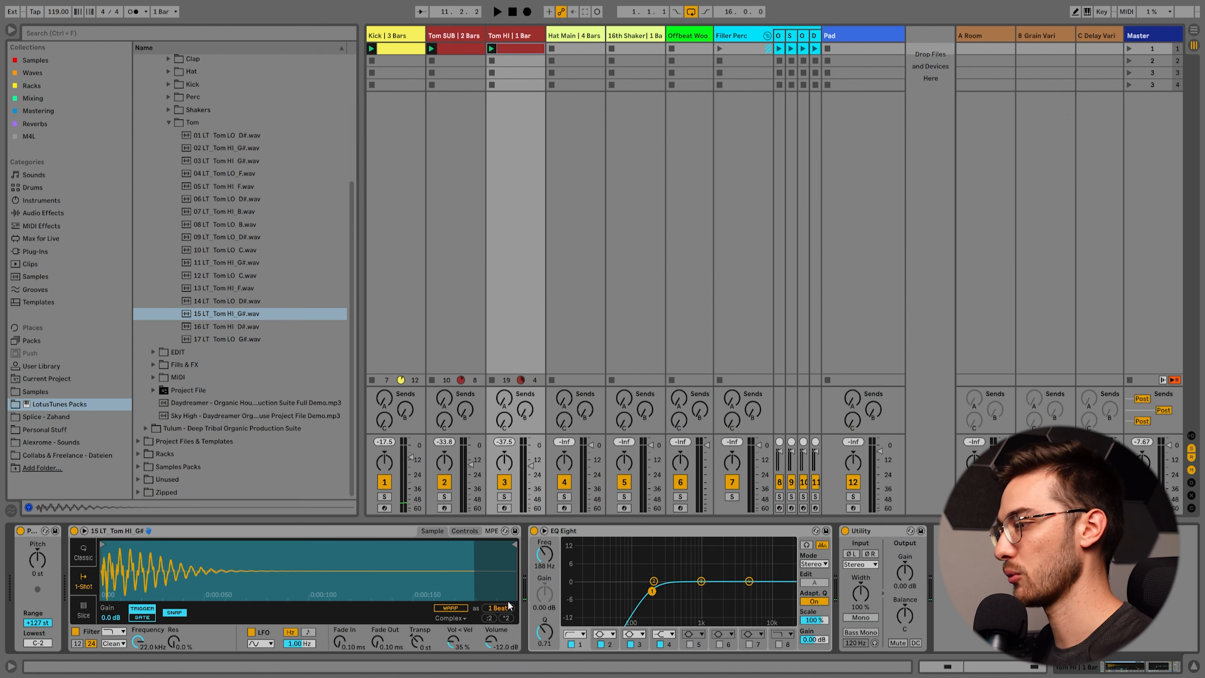
Step: Hot-swap the Tom HI sample for 08 LT_Tom LO_B.wav and play the loop with it
{"action": "left_click", "coordinate": [512, 596]}
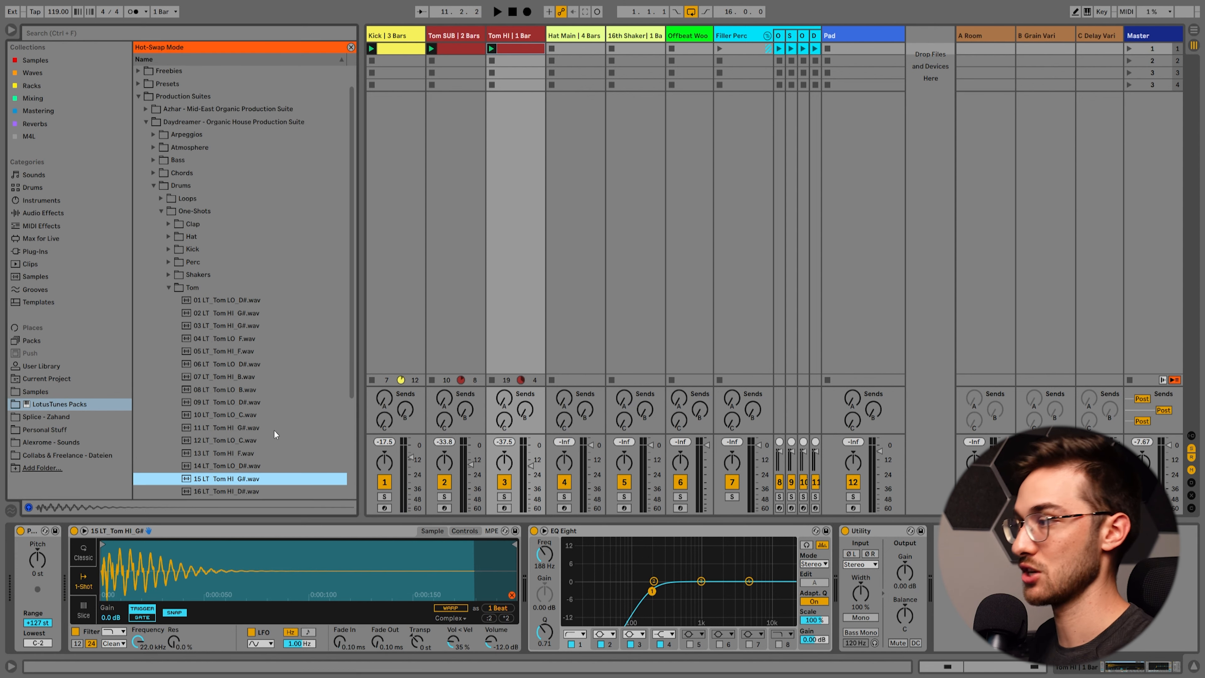
{"action": "left_click", "coordinate": [227, 389]}
{"action": "key", "text": "space"}
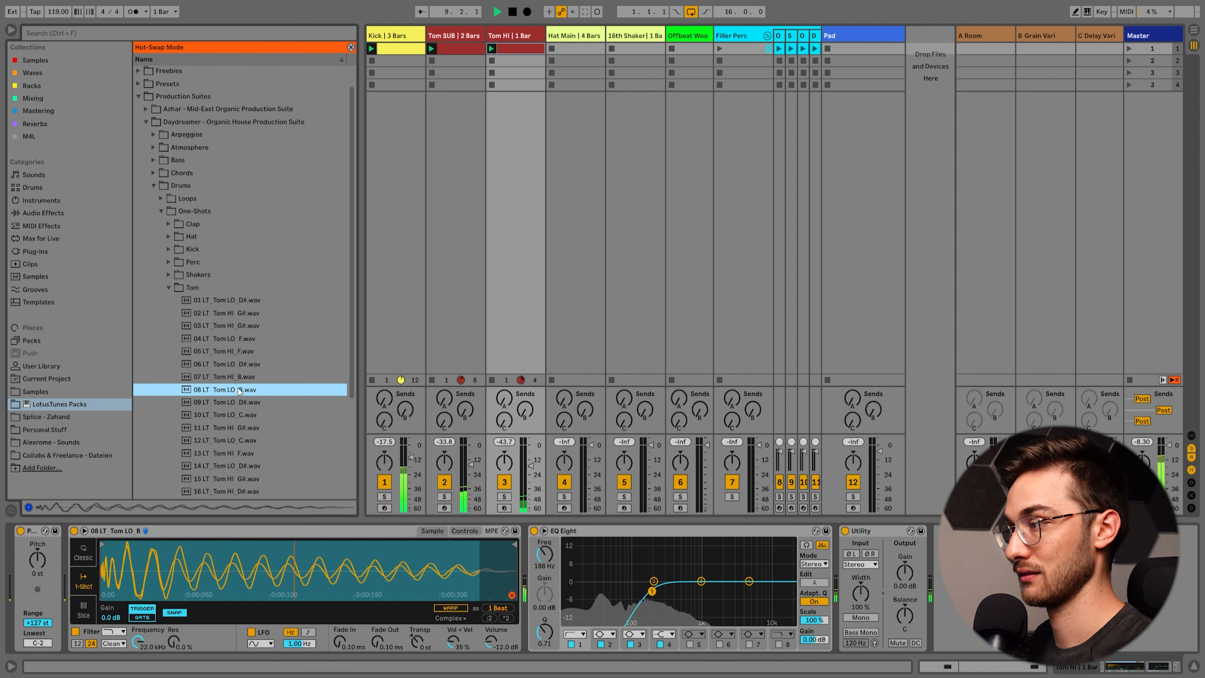
{"action": "left_click", "coordinate": [511, 596]}
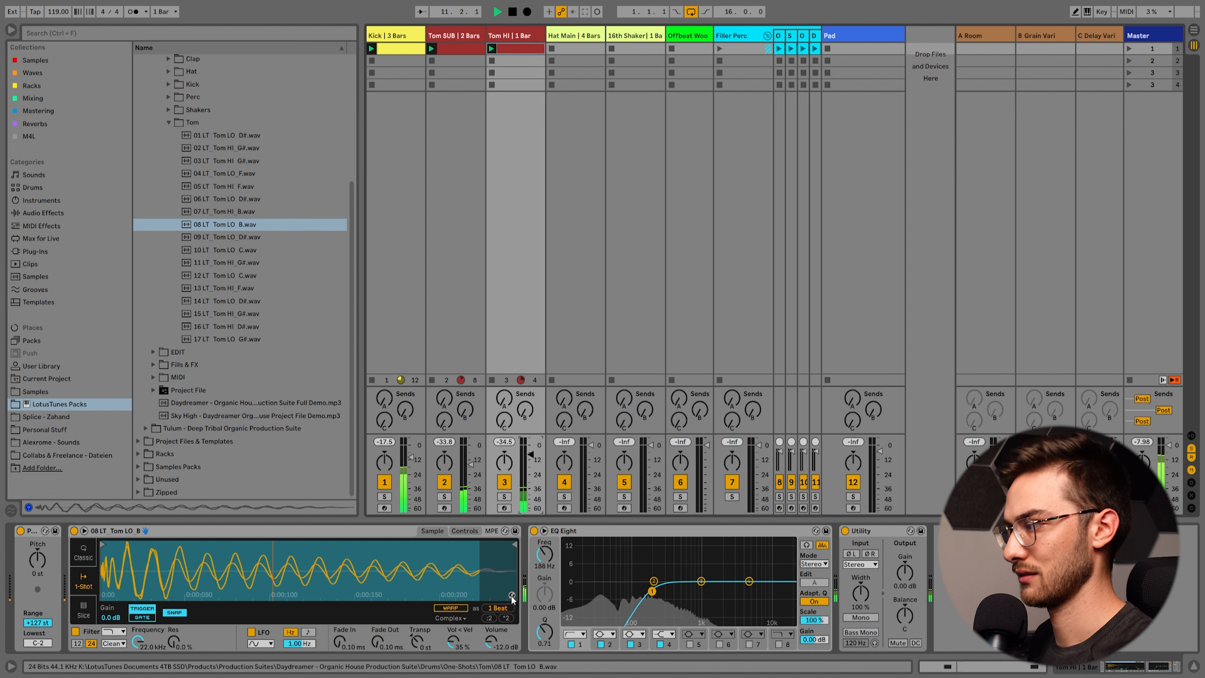
Step: Hot-swap the Tom HI sample for 16 LT_Tom HI_D#.wav and 17 LT_Tom LO_G#.wav, comparing each in the loop before stopping playback
{"action": "left_click", "coordinate": [512, 596]}
{"action": "scroll", "coordinate": [287, 454], "scroll_direction": "down", "scroll_amount": 3}
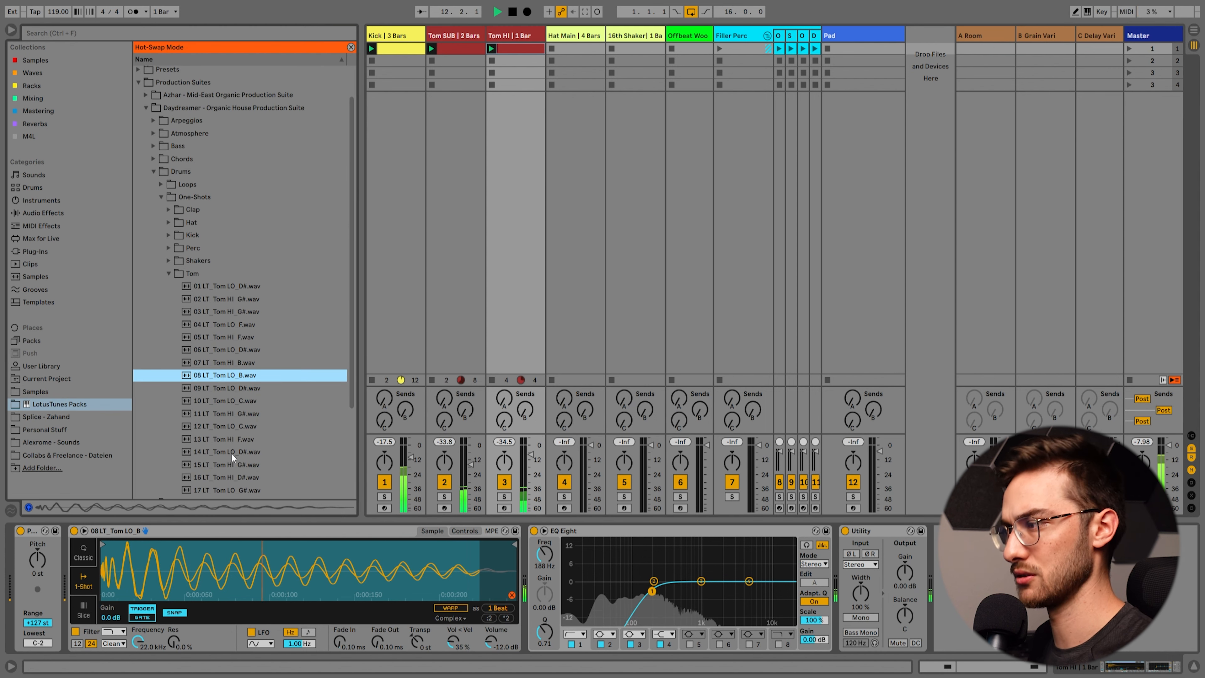
{"action": "double_click", "coordinate": [234, 437]}
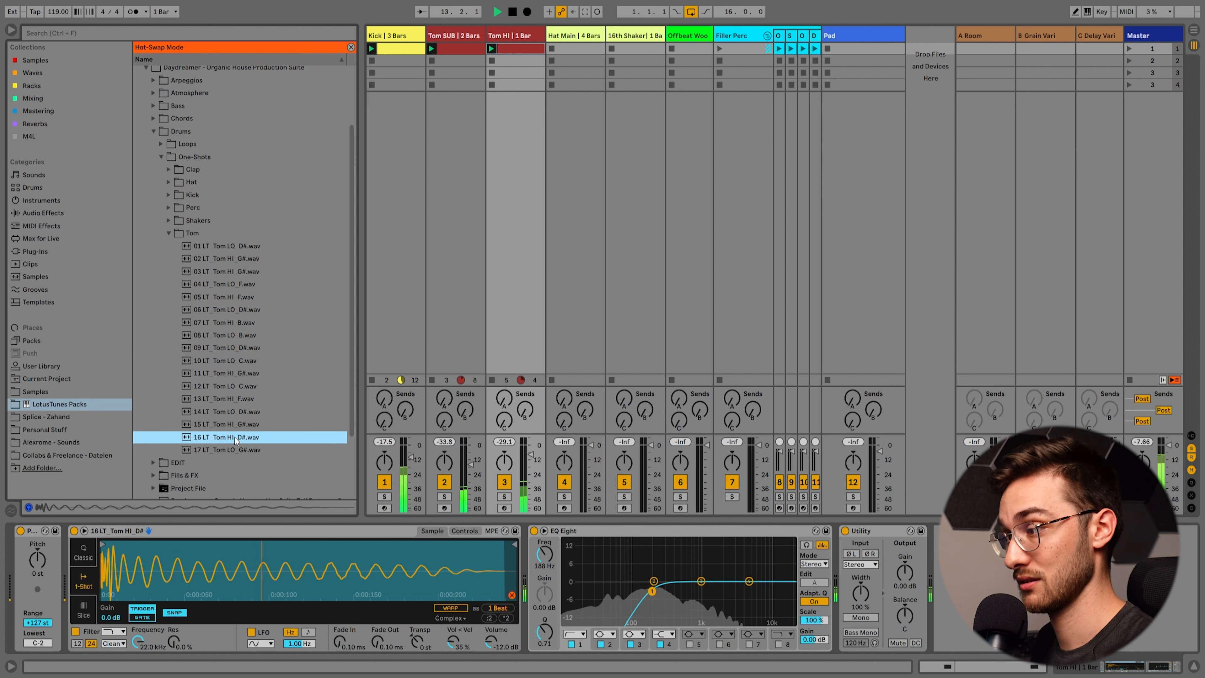
{"action": "double_click", "coordinate": [250, 449]}
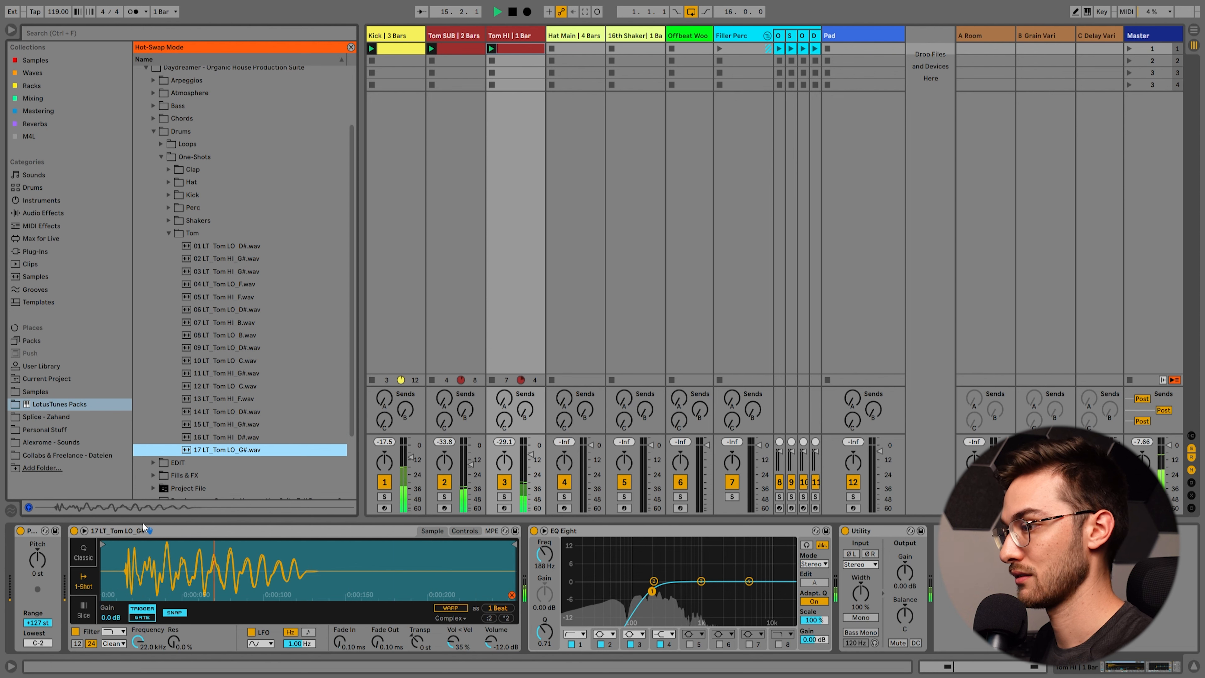
{"action": "key", "text": "space"}
Step: Transpose all notes of the Tom HI clip up to D3 and play the loop
{"action": "double_click", "coordinate": [521, 49]}
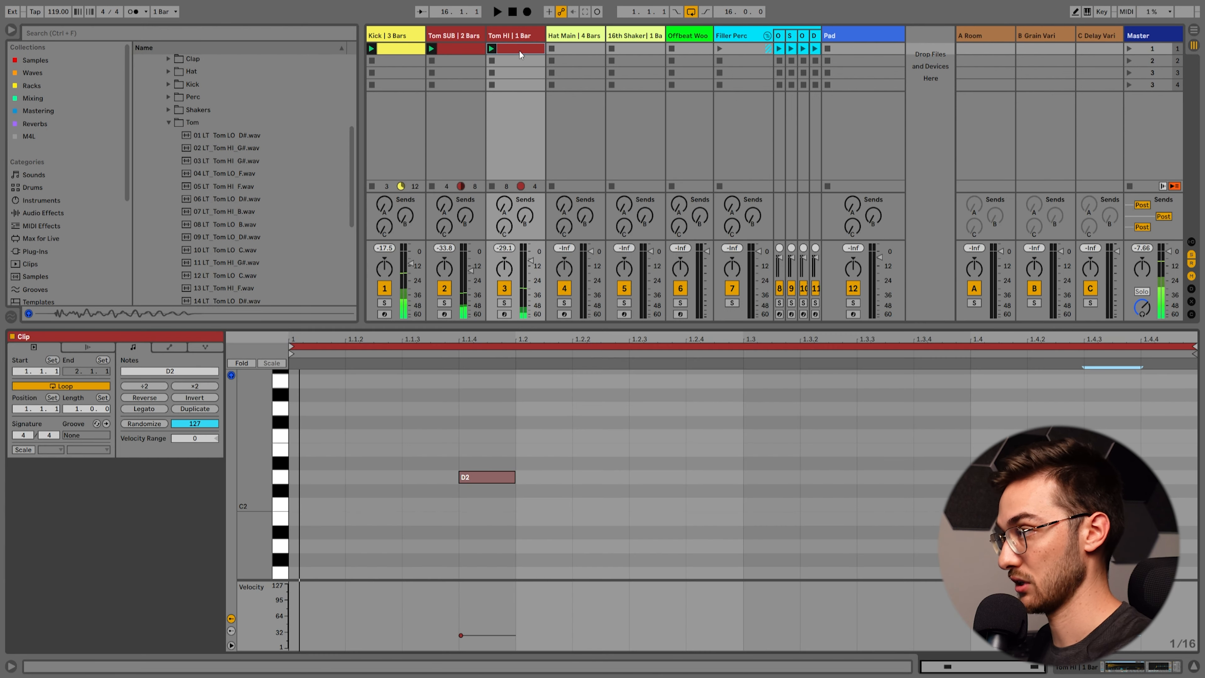
{"action": "left_click", "coordinate": [532, 424]}
{"action": "key", "text": "ctrl+a"}
{"action": "key", "text": "Up"}
{"action": "key", "text": "Up"}
{"action": "key", "text": "Up"}
{"action": "key", "text": "Up"}
{"action": "key", "text": "Up"}
{"action": "key", "text": "Up"}
{"action": "key", "text": "Up"}
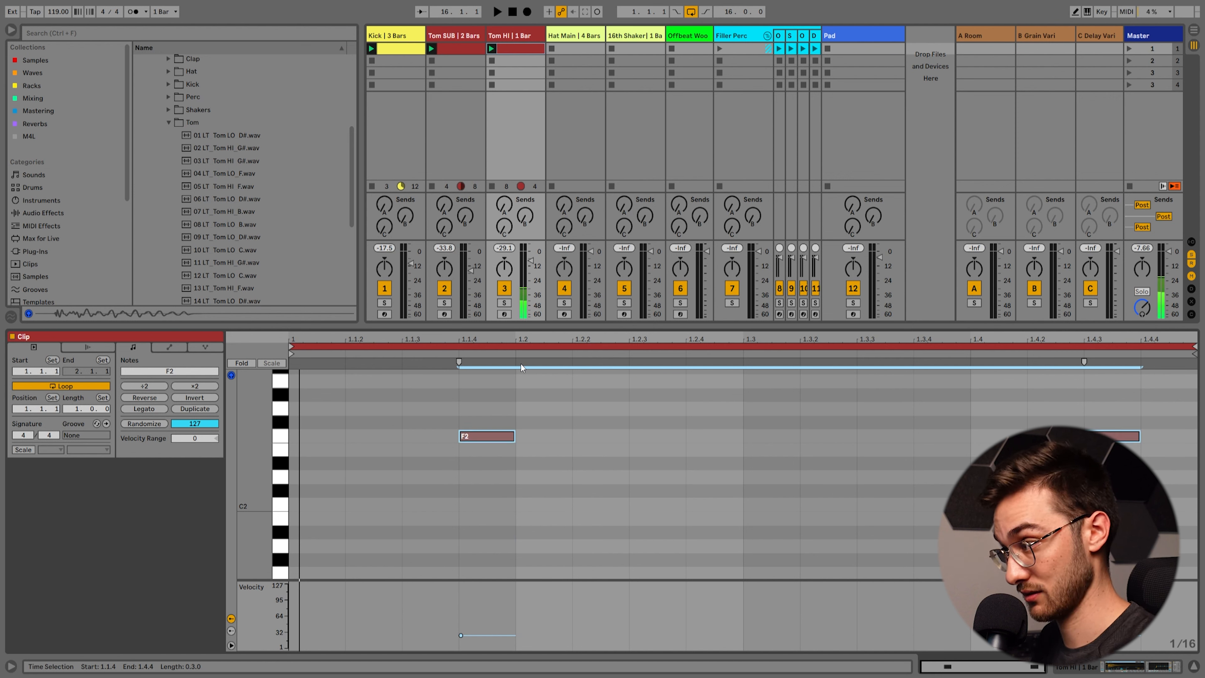
{"action": "key", "text": "Up"}
{"action": "key", "text": "Up"}
{"action": "key", "text": "Up"}
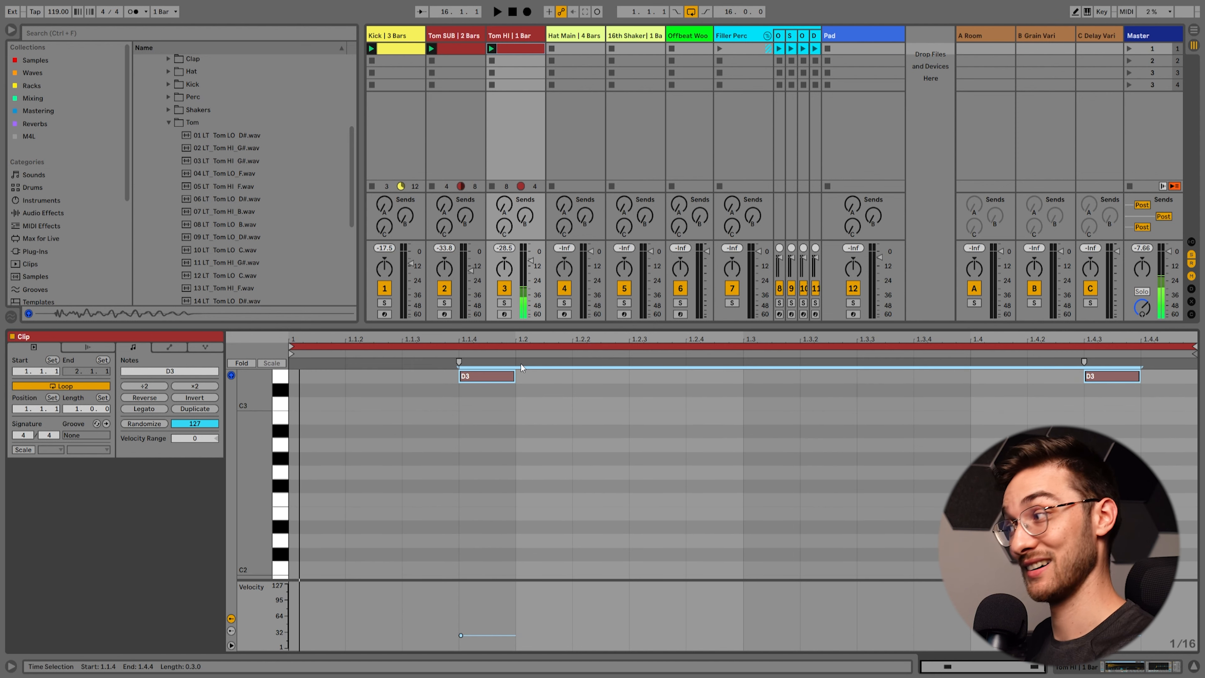
{"action": "key", "text": "space"}
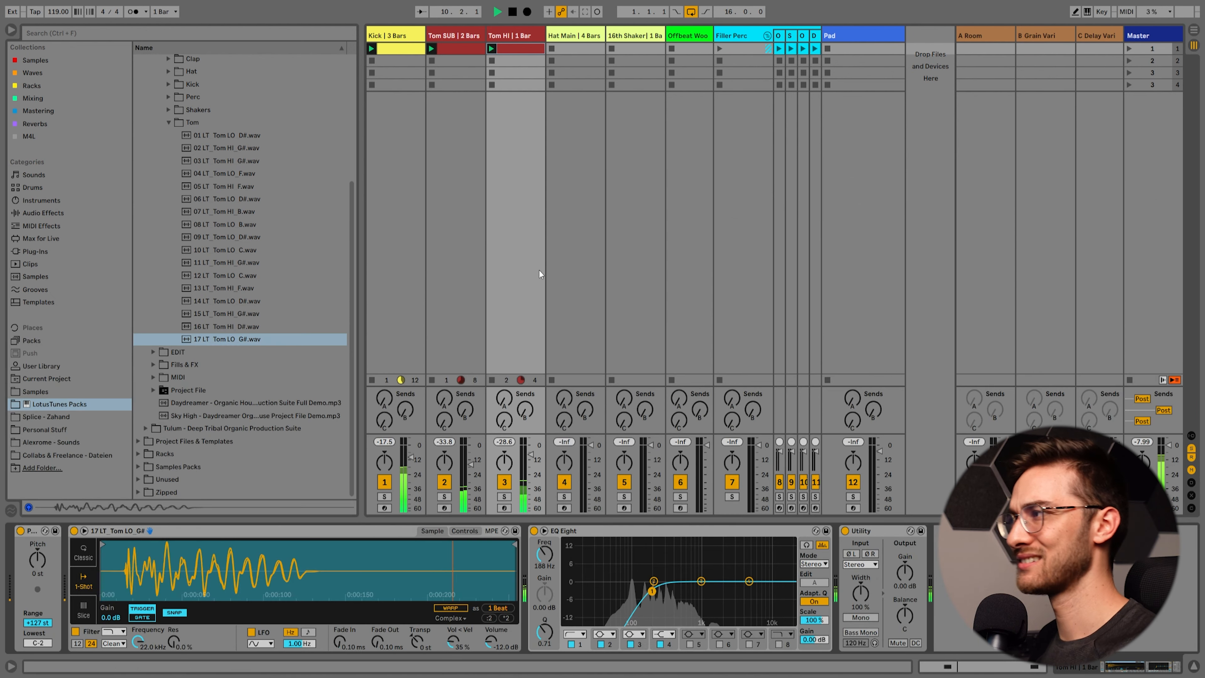
Step: Trim the silence off the start of the 17 LT_Tom LO_G#.wav sample and stop playback
{"action": "left_click_drag", "start_coordinate": [103, 544], "coordinate": [124, 544]}
{"action": "left_click", "coordinate": [240, 339]}
{"action": "scroll", "coordinate": [243, 329], "scroll_direction": "up", "scroll_amount": 1}
{"action": "scroll", "coordinate": [243, 329], "scroll_direction": "up", "scroll_amount": 3}
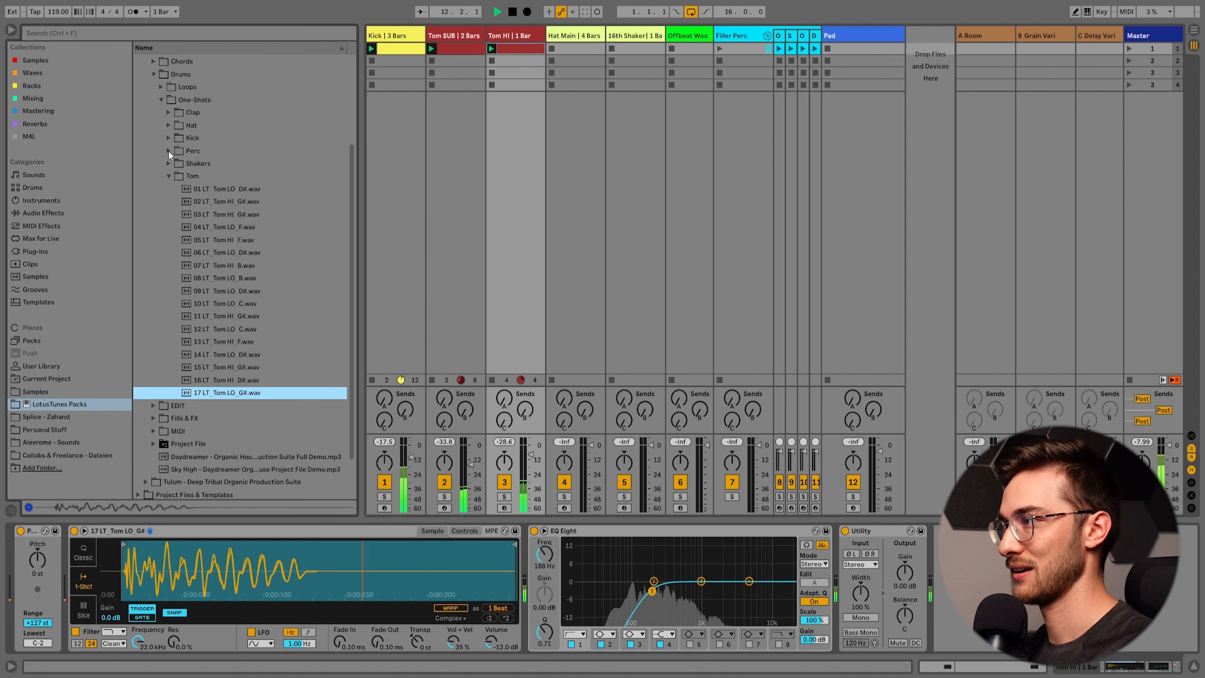
{"action": "key", "text": "space"}
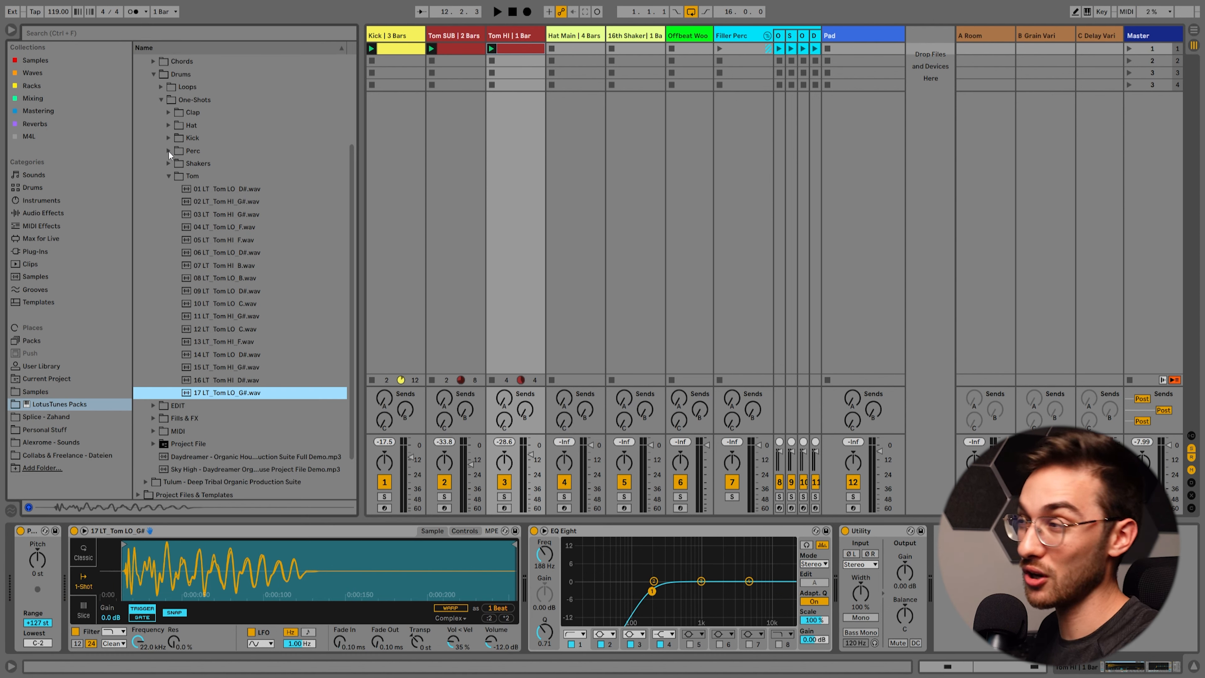
Step: Load 27 LT_DaydreamerThunk_Perc LO.wav from the Perc Low one-shots on Tom HI and lower the track volume to -16.0 dB
{"action": "left_click", "coordinate": [168, 150]}
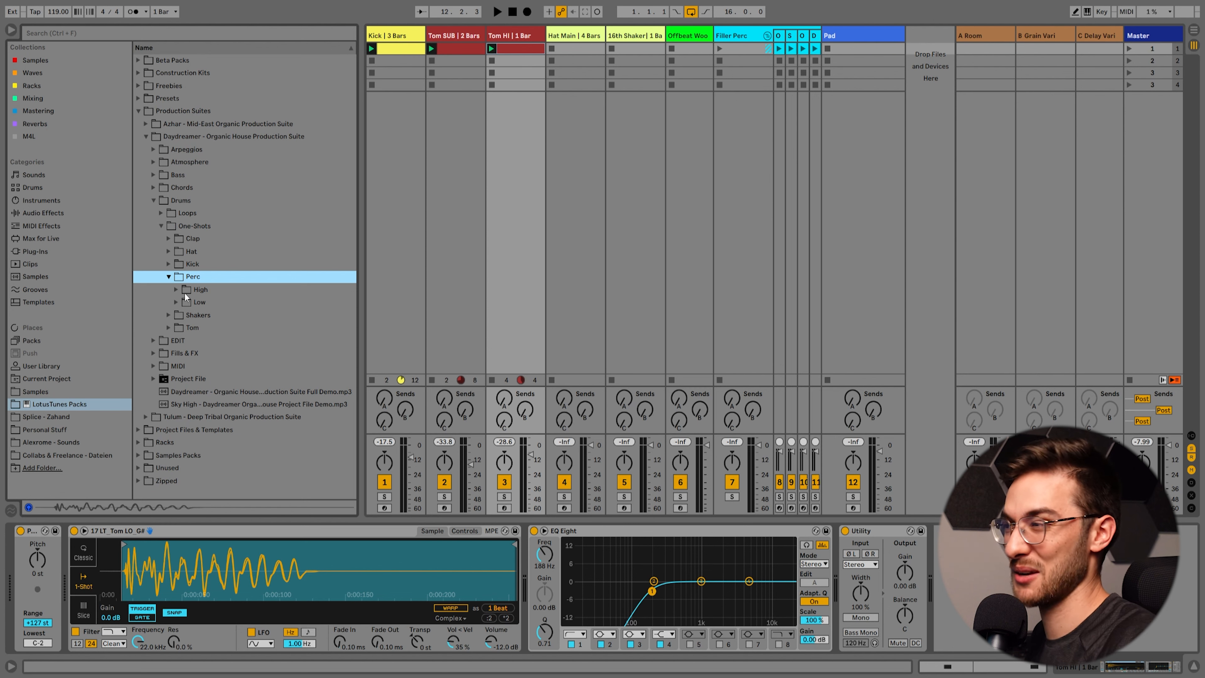
{"action": "left_click", "coordinate": [177, 303]}
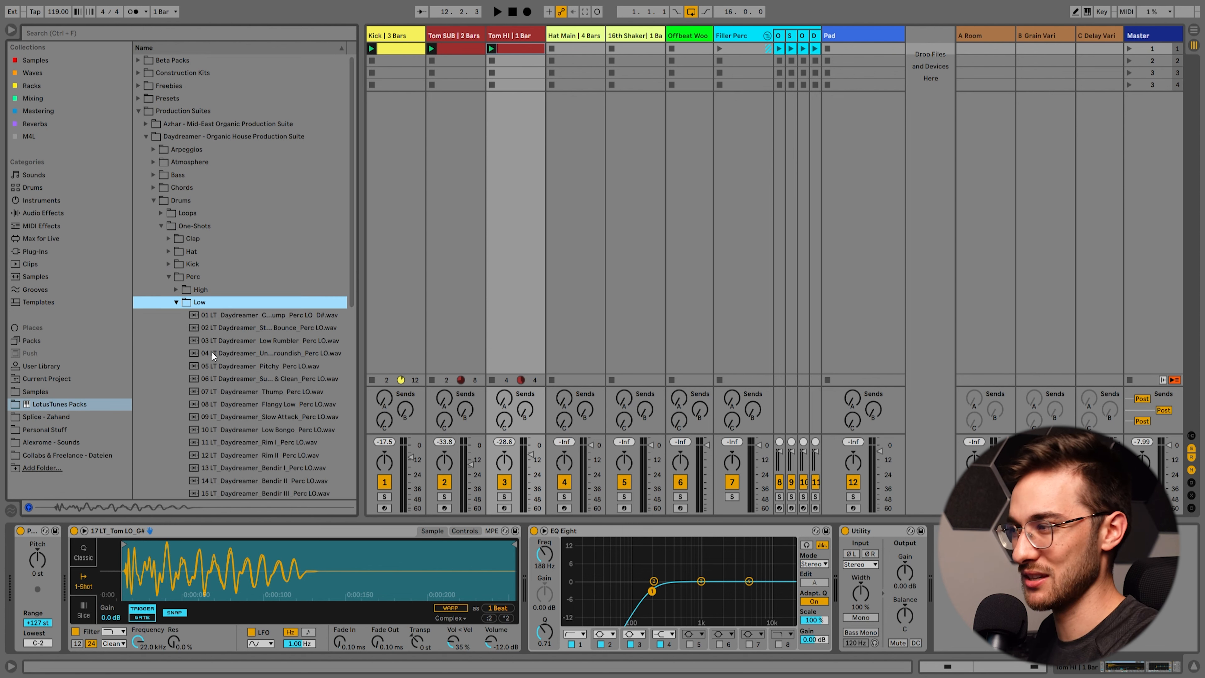
{"action": "left_click", "coordinate": [242, 344]}
{"action": "scroll", "coordinate": [242, 344], "scroll_direction": "down", "scroll_amount": 3}
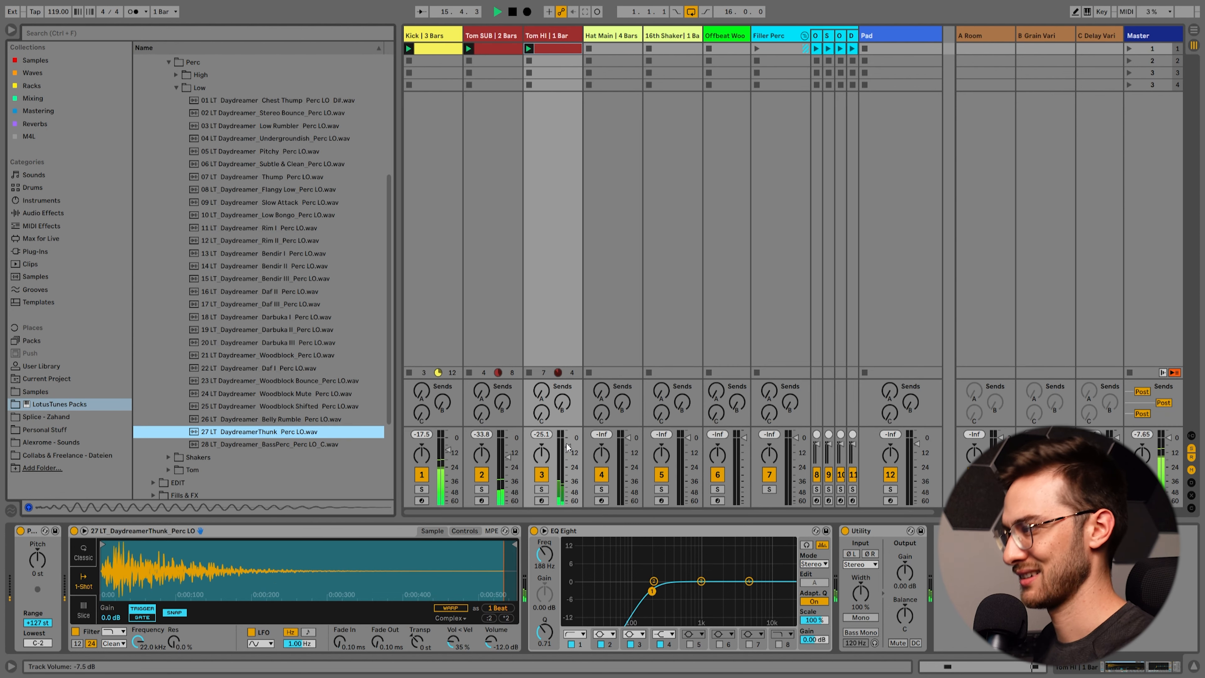
{"action": "left_click_drag", "start_coordinate": [568, 446], "coordinate": [568, 457]}
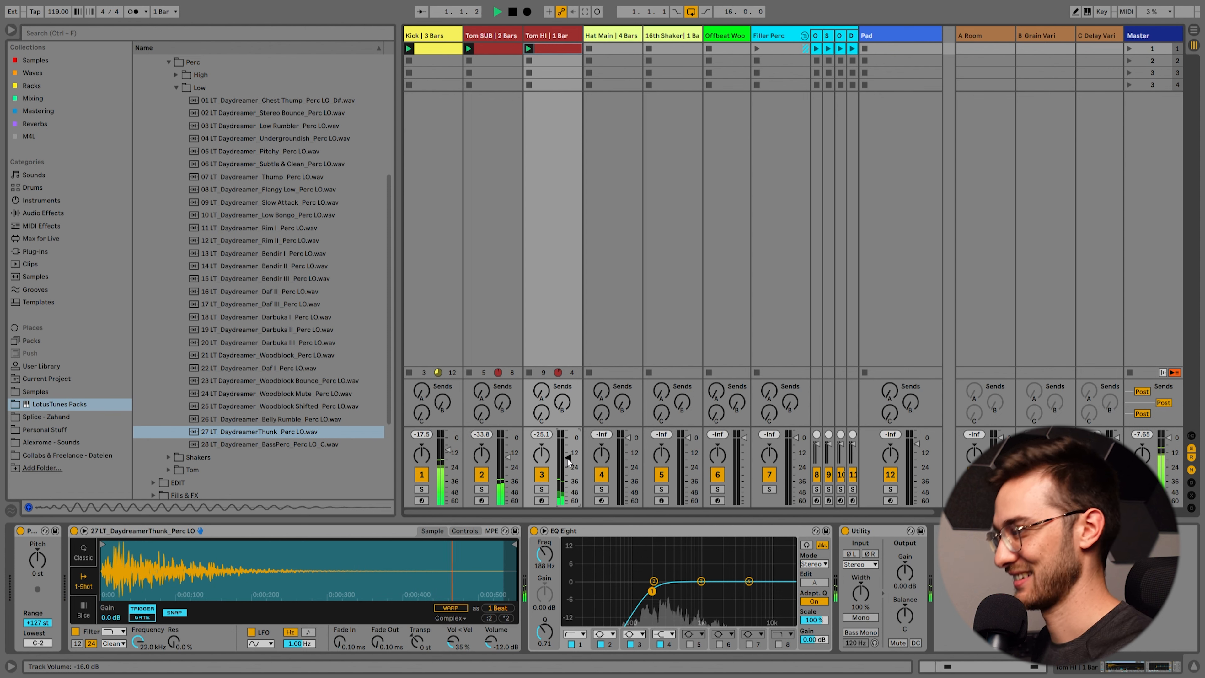
Step: Swap the Tom HI sample for 28 LT_Daydreamer_BassPerc_Perc LO_C.wav and leave Hot-Swap mode
{"action": "left_click", "coordinate": [295, 444]}
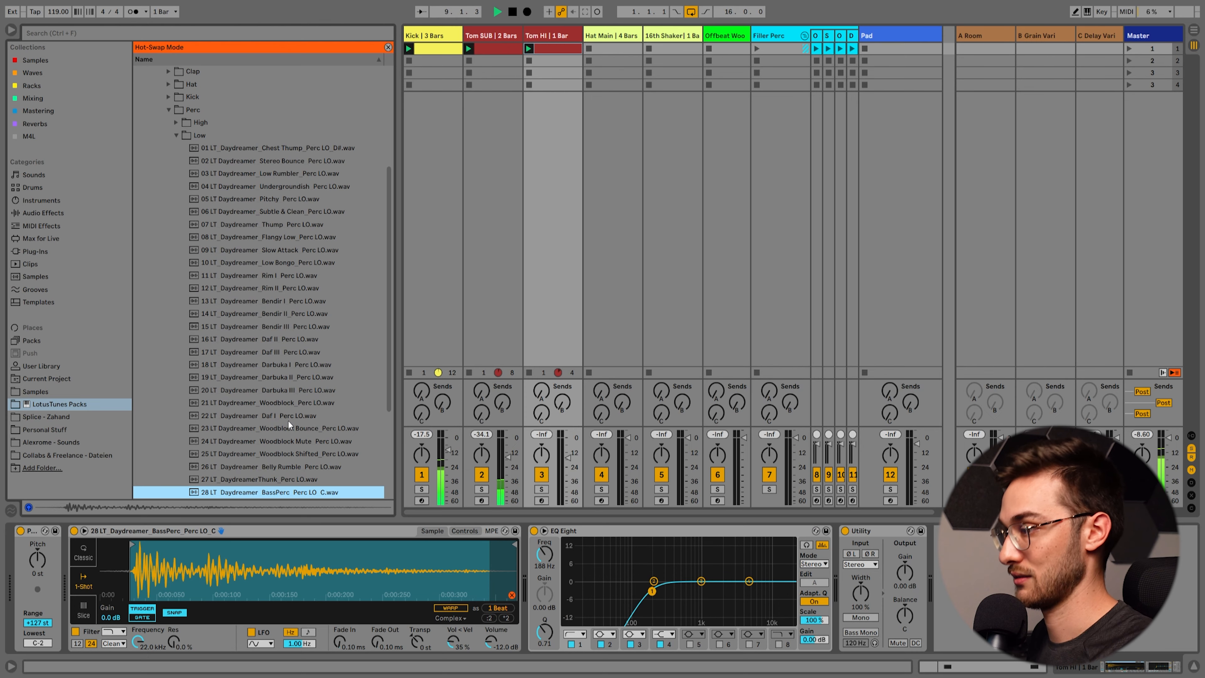
{"action": "scroll", "coordinate": [291, 424], "scroll_direction": "down", "scroll_amount": 1}
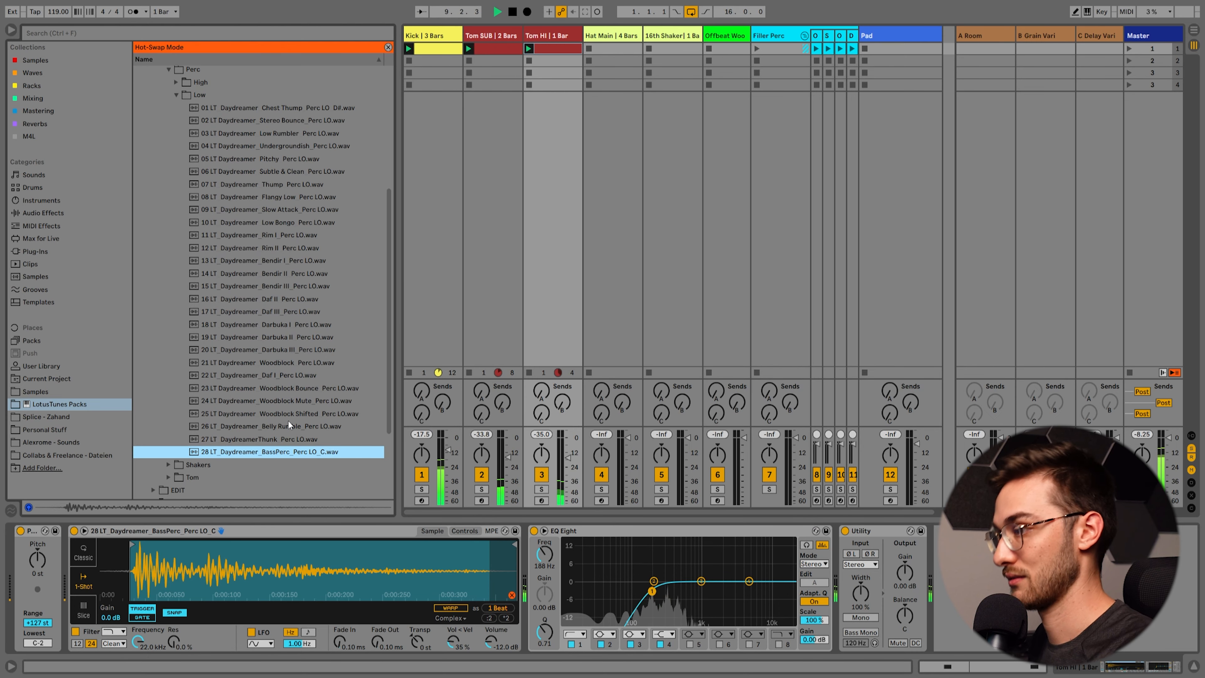
{"action": "left_click", "coordinate": [511, 596]}
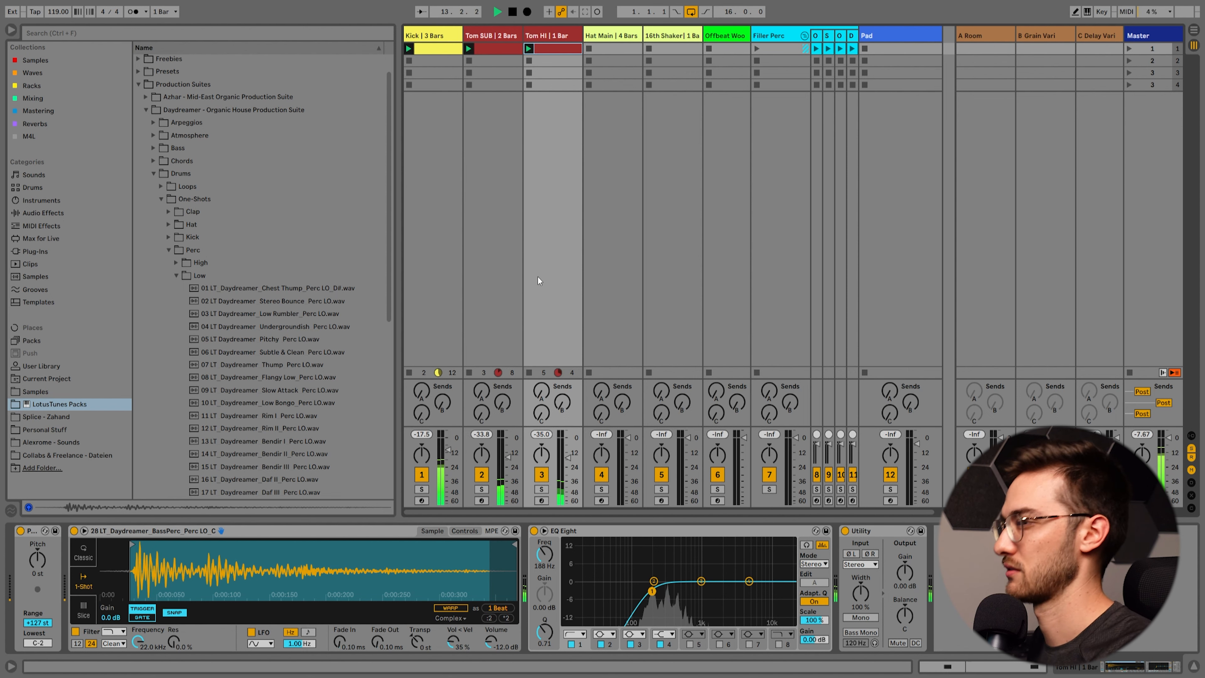
Step: Create an empty clip in the Hat Main track's first slot and set its loop length to 4 bars
{"action": "left_click", "coordinate": [610, 35]}
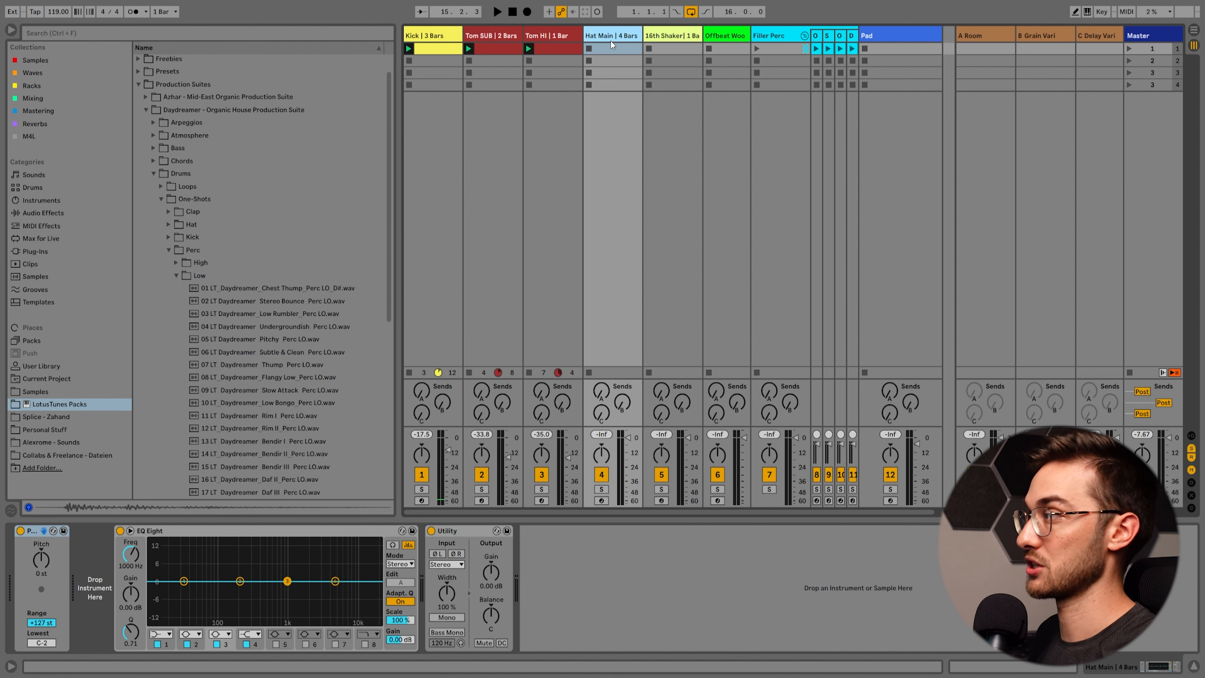
{"action": "left_click", "coordinate": [607, 52]}
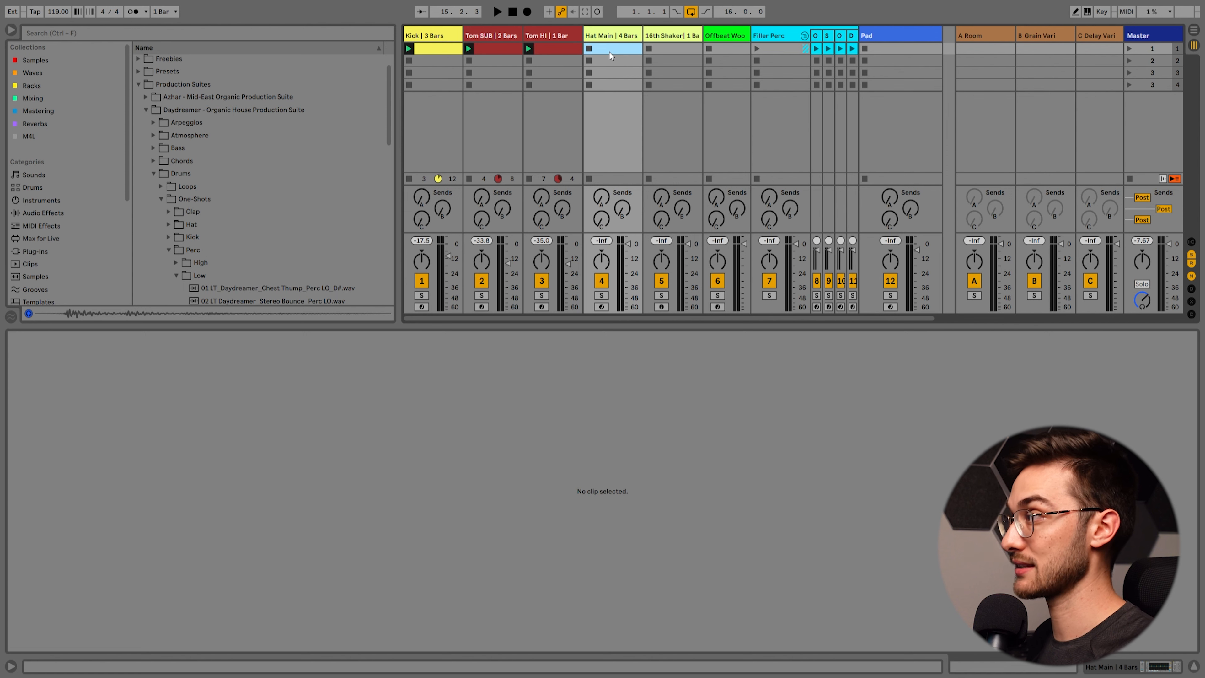
{"action": "double_click", "coordinate": [605, 52]}
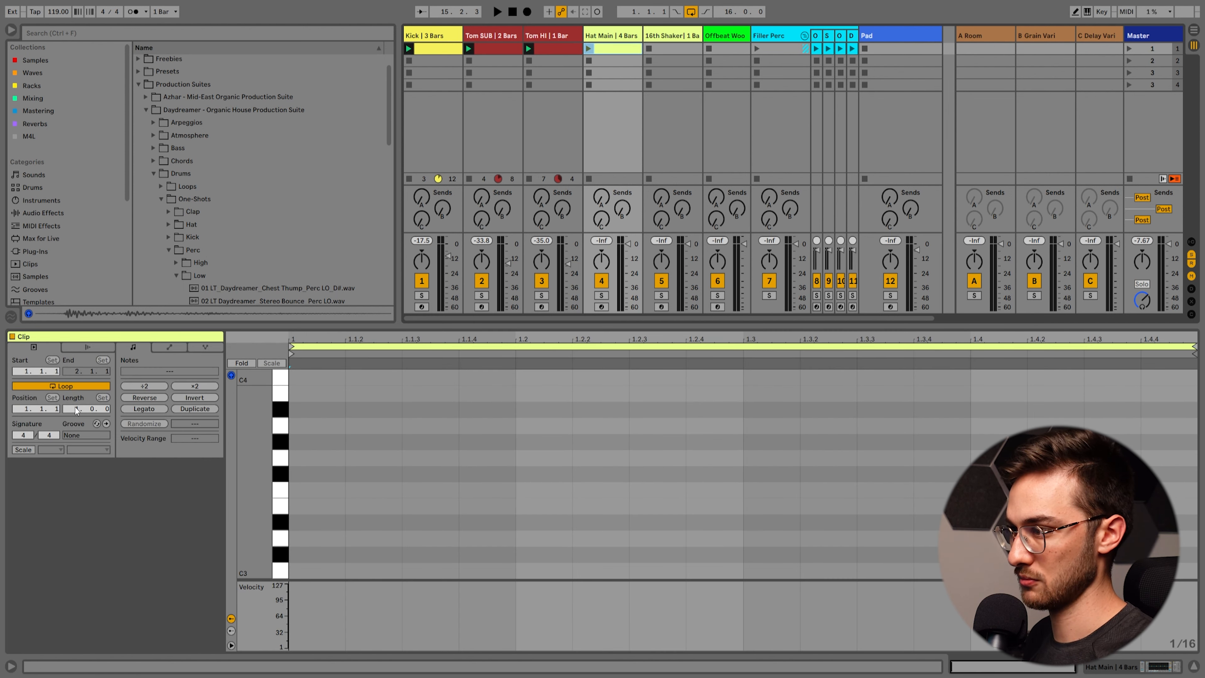
{"action": "type", "text": "4"}
{"action": "key", "text": "Return"}
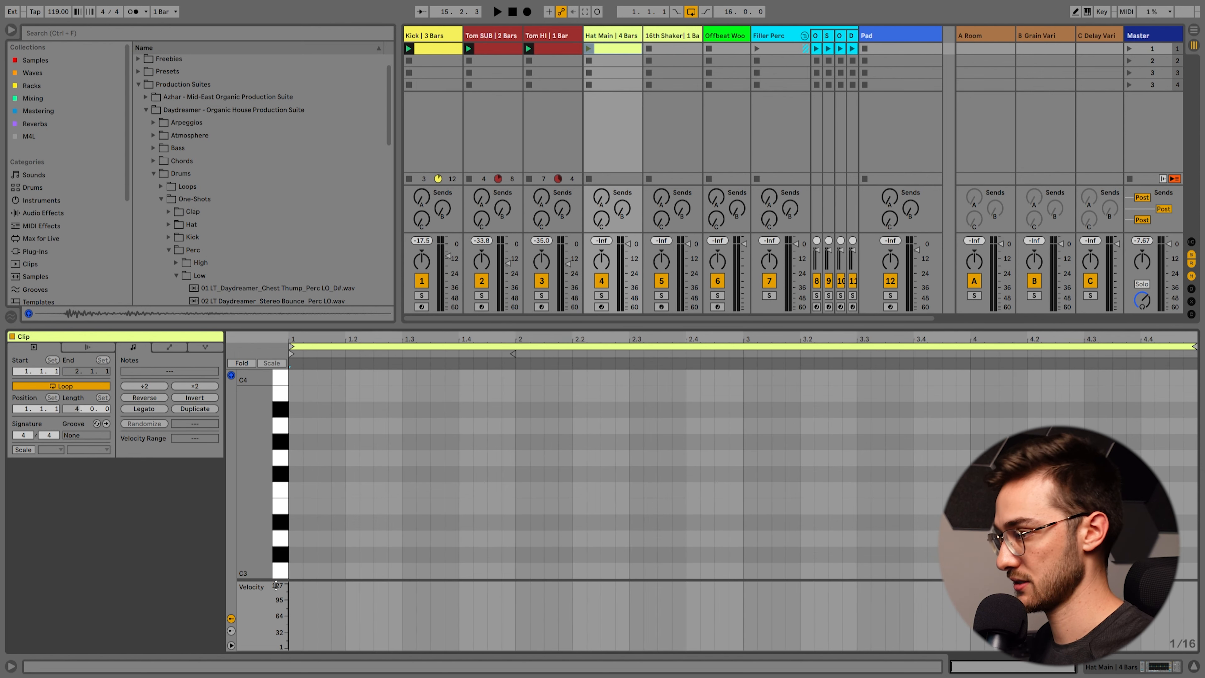
{"action": "left_click_drag", "start_coordinate": [270, 531], "coordinate": [254, 496]}
{"action": "right_click", "coordinate": [329, 526]}
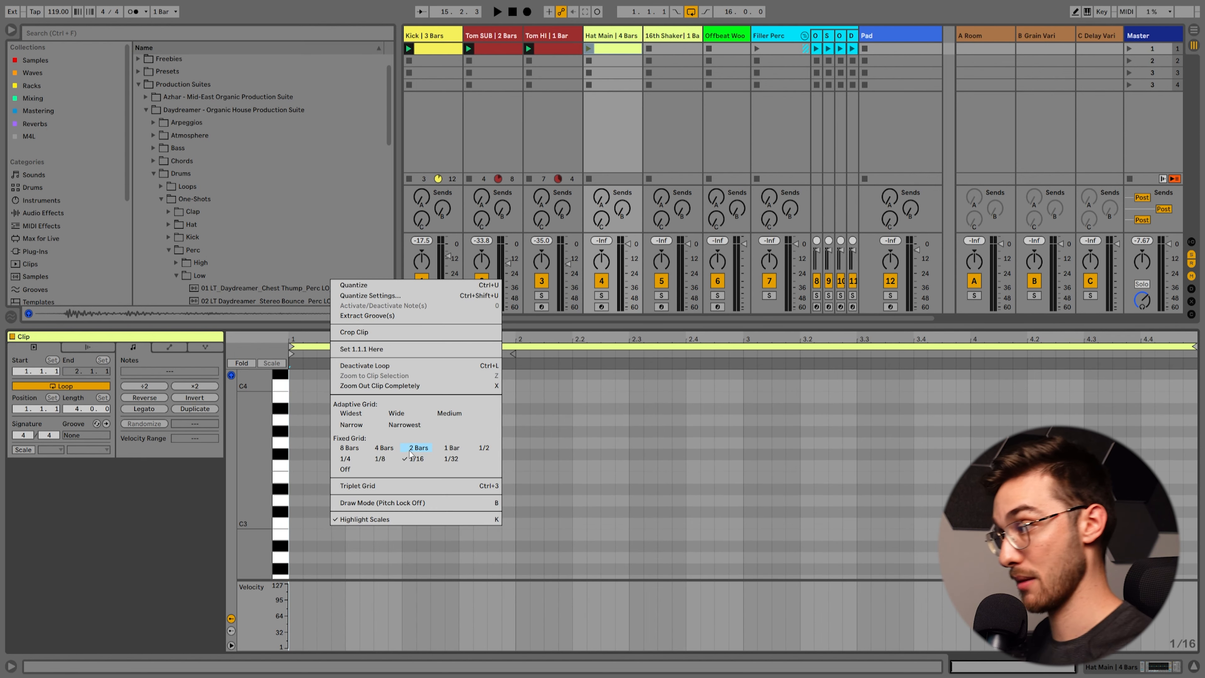
{"action": "left_click", "coordinate": [296, 479]}
Step: Load 03 CL-Hat_LT_Daydreamer.wav from the closed hat one-shots as the Hat Main track's instrument
{"action": "key", "text": "shift+Tab"}
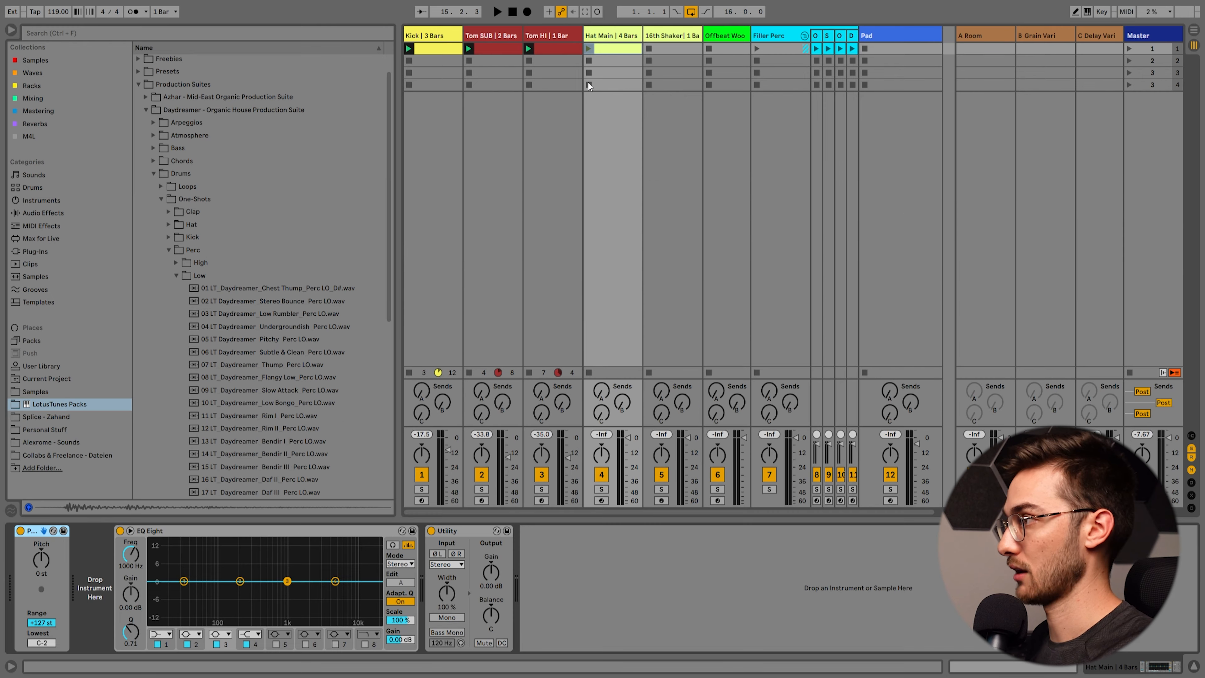
{"action": "left_click", "coordinate": [172, 223]}
{"action": "left_click", "coordinate": [175, 266]}
{"action": "left_click", "coordinate": [202, 302]}
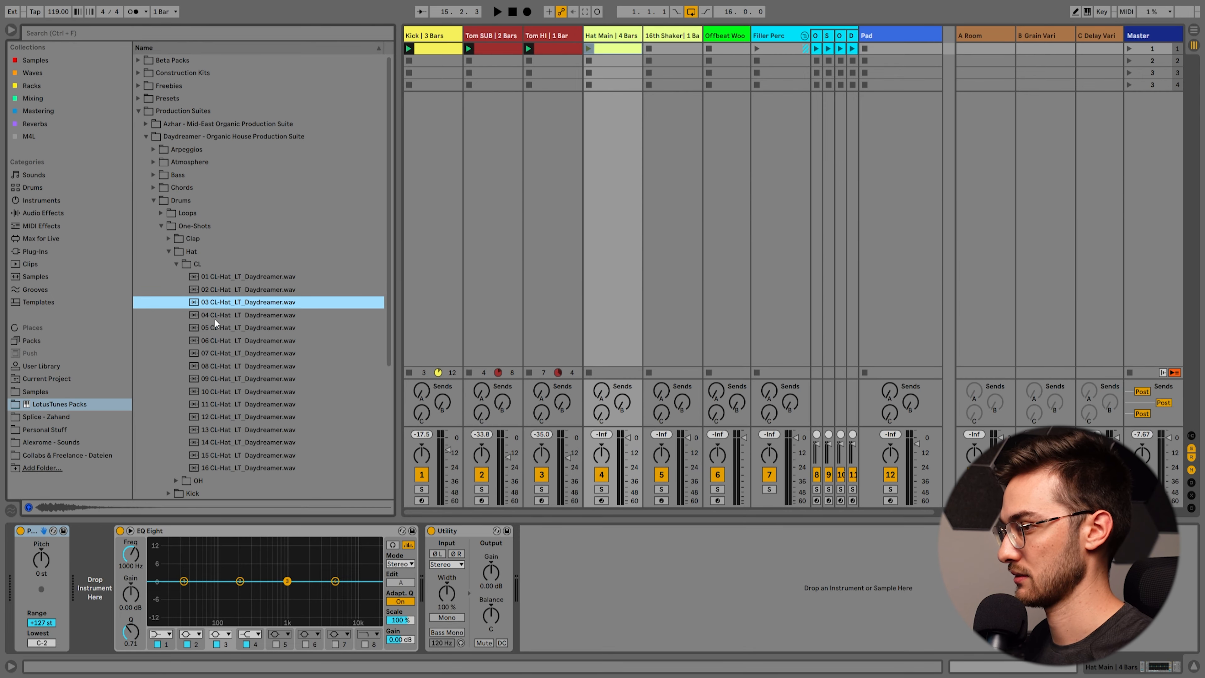
{"action": "scroll", "coordinate": [212, 285], "scroll_direction": "down", "scroll_amount": 1}
{"action": "left_click_drag", "start_coordinate": [217, 275], "coordinate": [102, 598]}
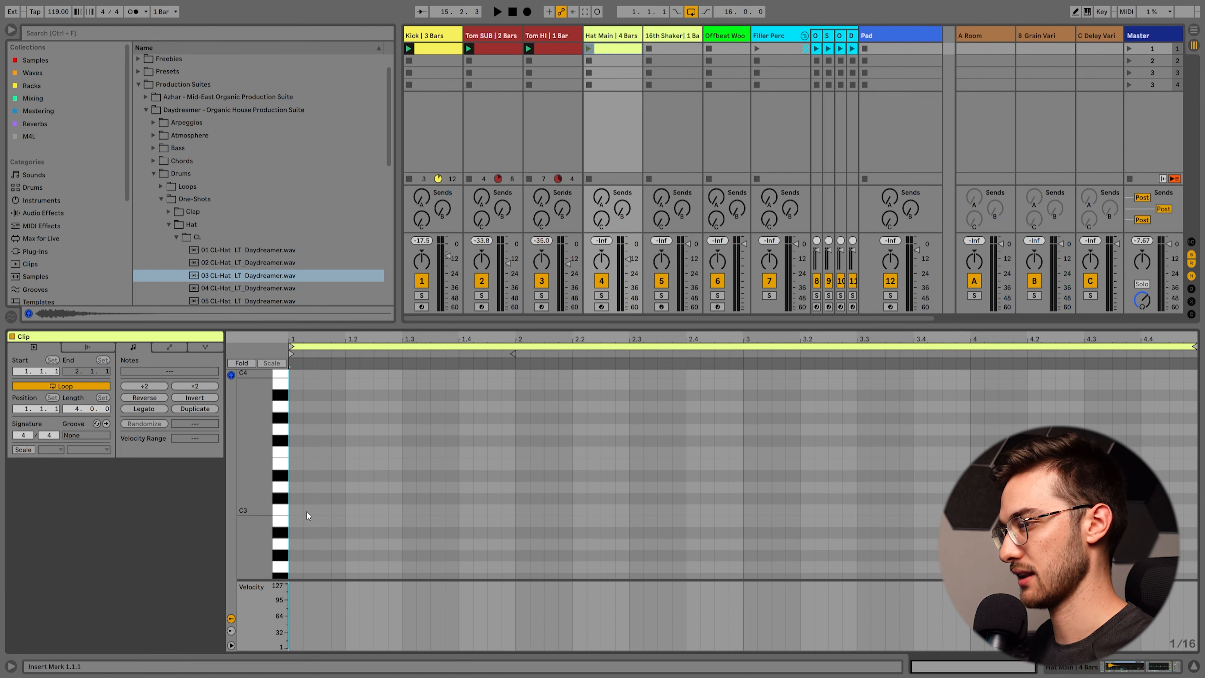
Step: Add C3 sixteenth notes at 1.1.3 and 1.2.3 in the Hat Main clip and launch the clip
{"action": "double_click", "coordinate": [324, 510]}
{"action": "left_click", "coordinate": [589, 48]}
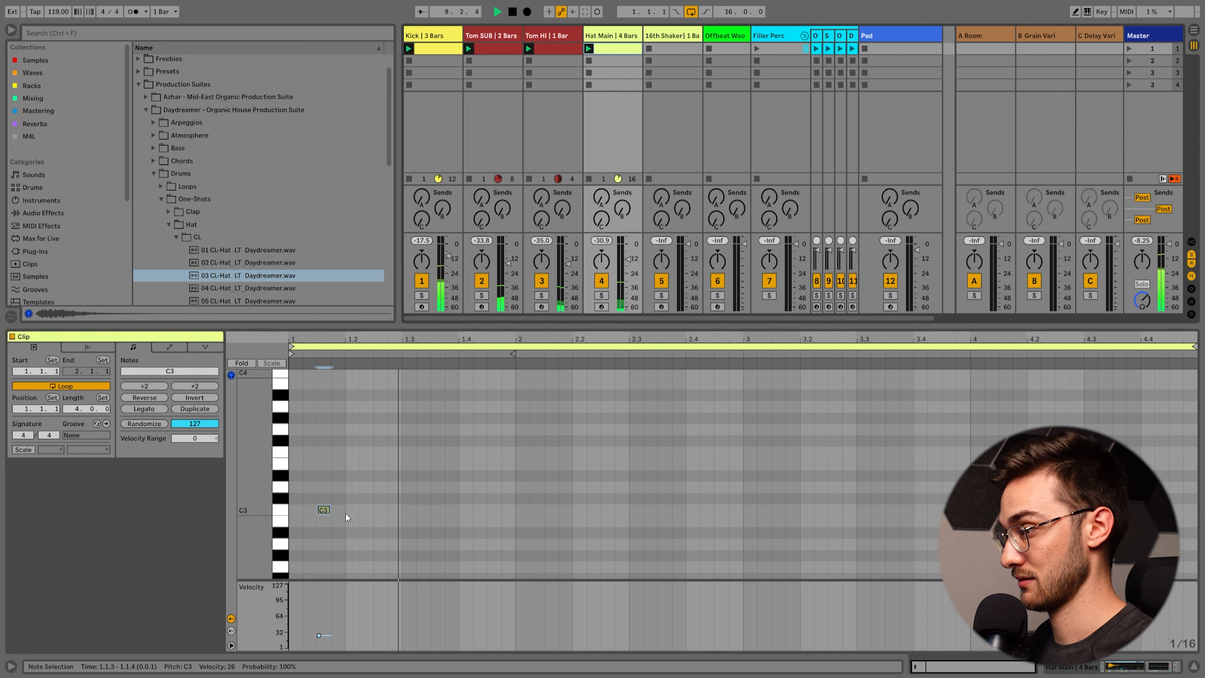
{"action": "double_click", "coordinate": [380, 510]}
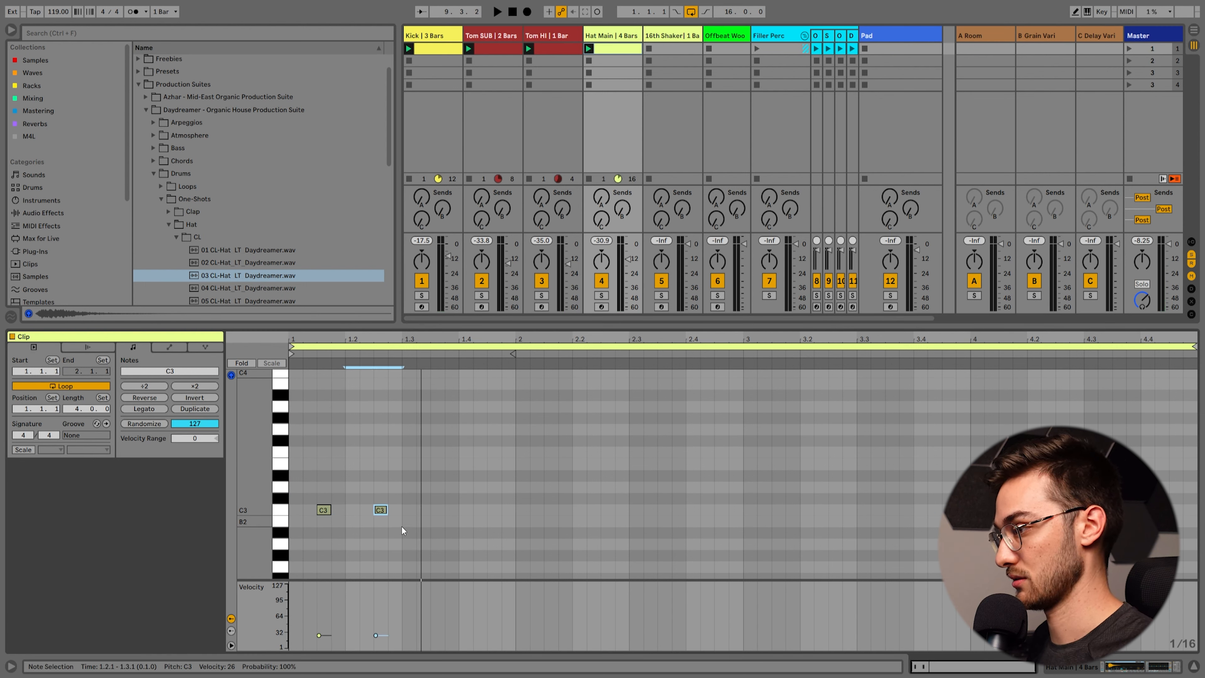
Step: Duplicate the offbeat hat notes until they fill all four bars, and play the loop
{"action": "key", "text": "ctrl+d"}
{"action": "left_click_drag", "start_coordinate": [512, 530], "coordinate": [321, 461]}
{"action": "key", "text": "ctrl+d"}
{"action": "key", "text": "ctrl+d"}
{"action": "key", "text": "ctrl+d"}
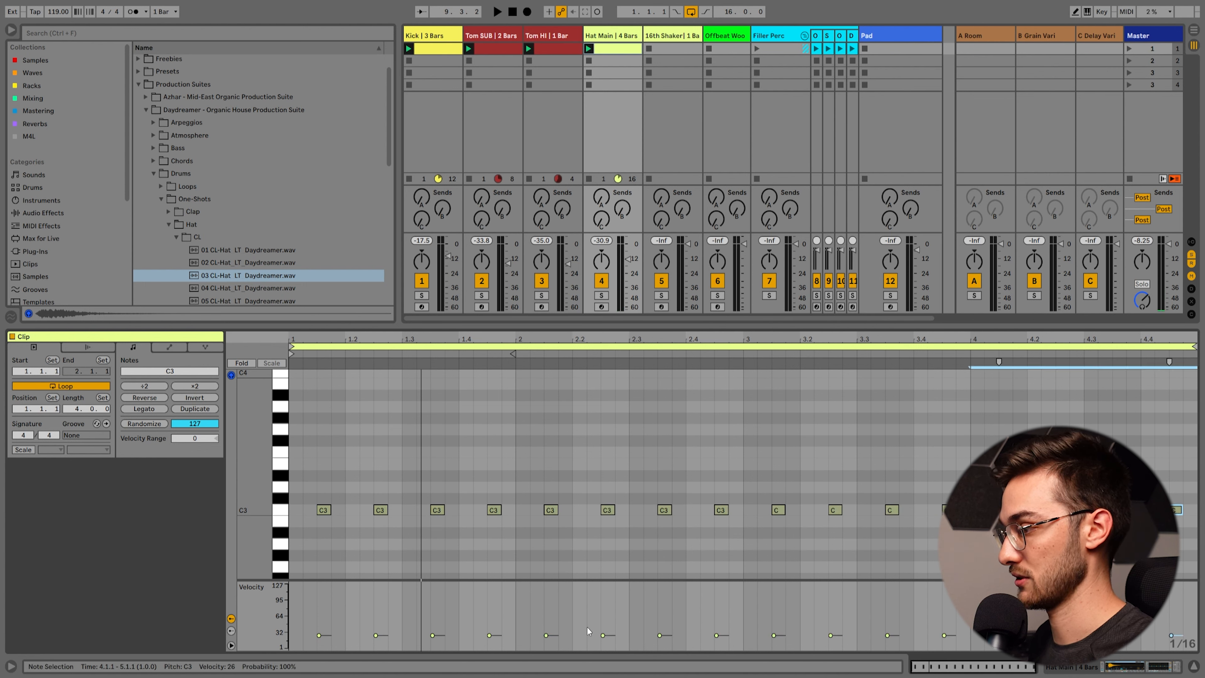
{"action": "key", "text": "space"}
{"action": "scroll", "coordinate": [349, 534], "scroll_direction": "down", "scroll_amount": 2}
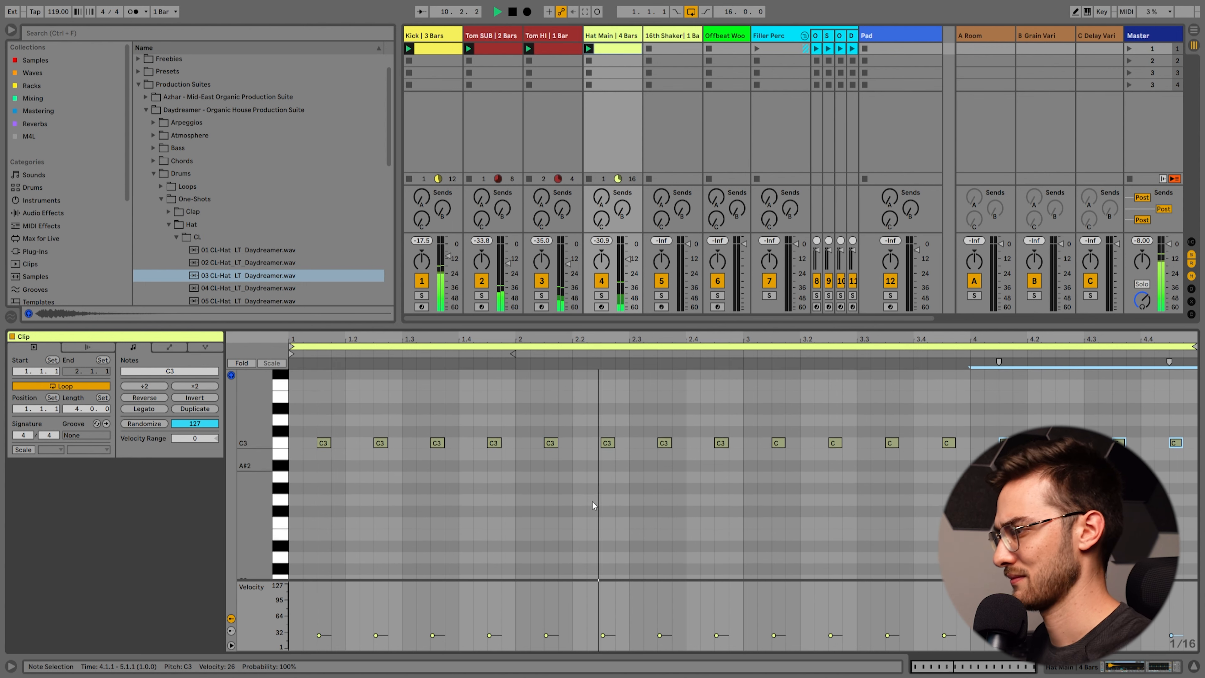
{"action": "scroll", "coordinate": [672, 502], "scroll_direction": "down", "scroll_amount": 1}
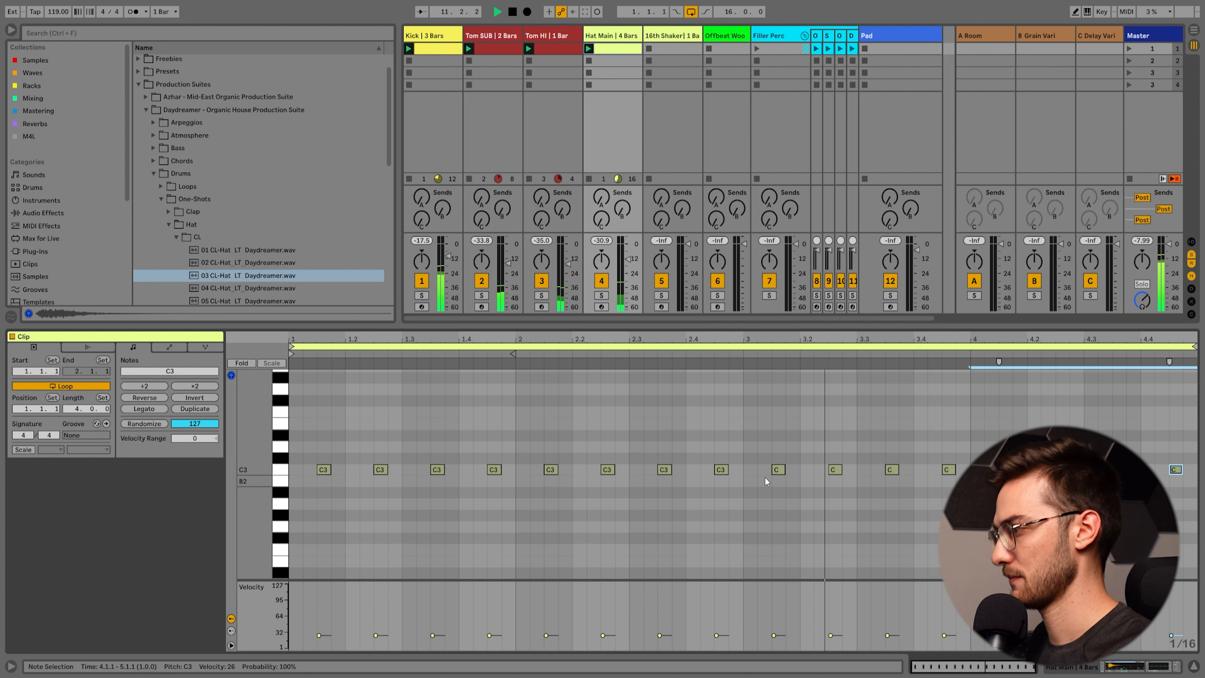
{"action": "key", "text": "space"}
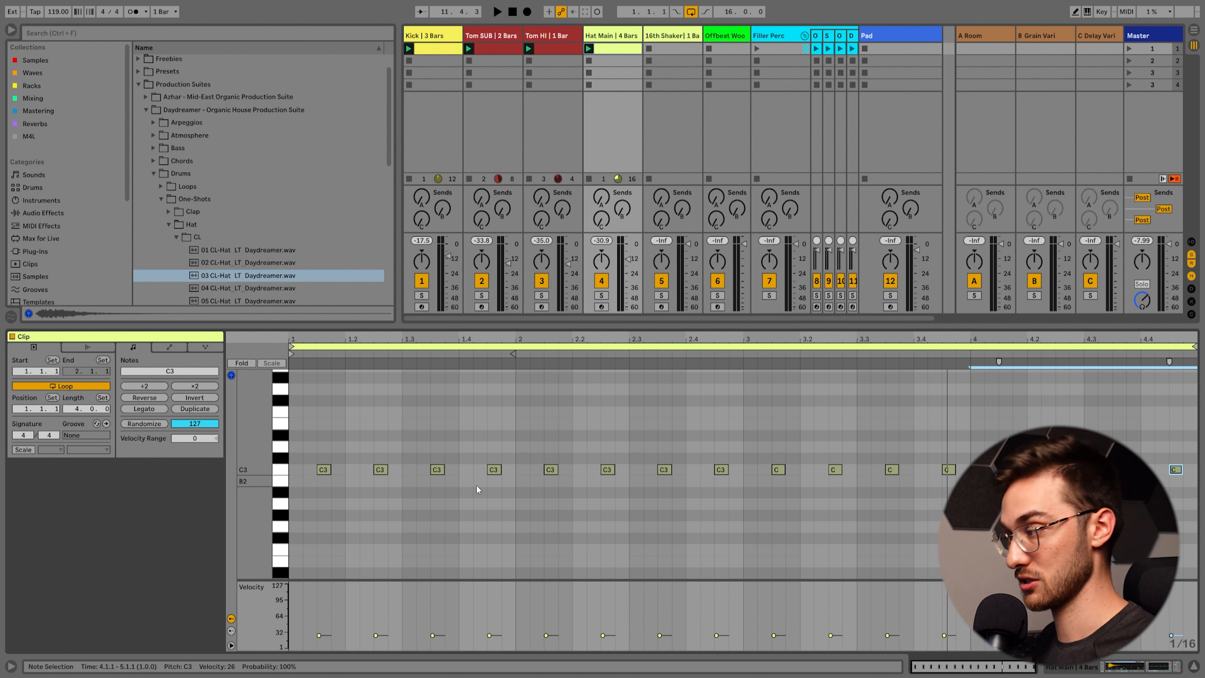
Step: Add a quiet C3 ghost note at 1.4.2 and raise the velocity of the other hat notes to about 78
{"action": "double_click", "coordinate": [479, 473]}
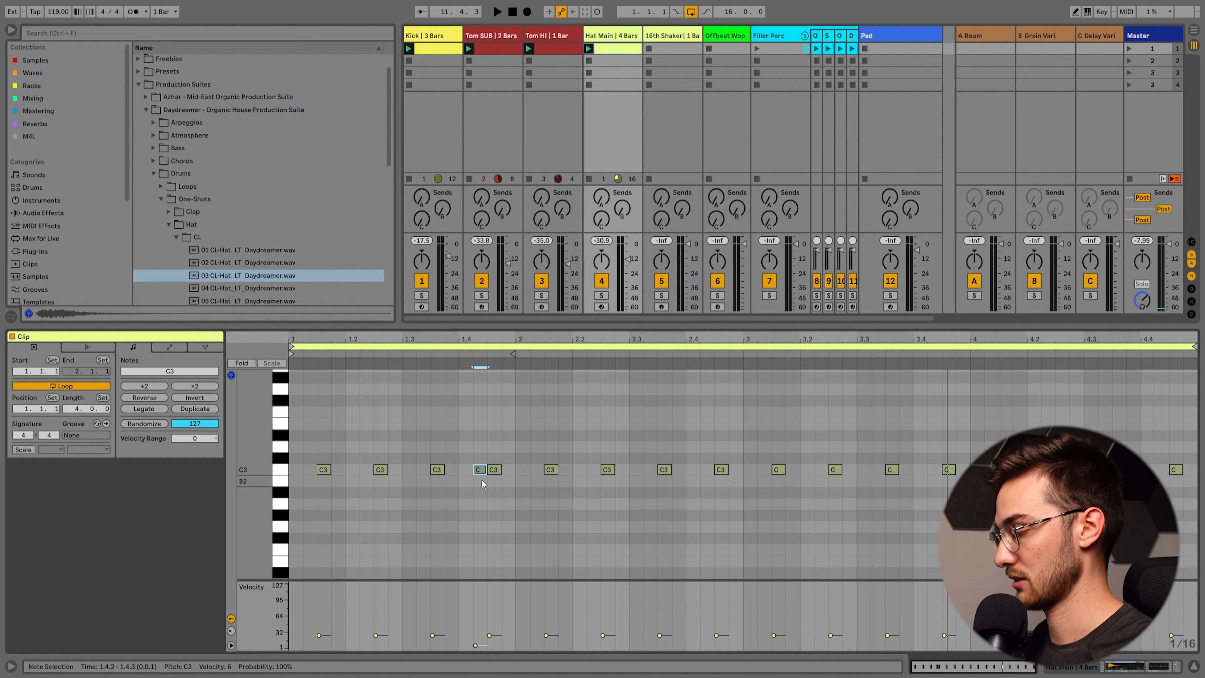
{"action": "key", "text": "ctrl+a"}
{"action": "left_click_drag", "start_coordinate": [481, 471], "coordinate": [481, 444]}
{"action": "left_click", "coordinate": [503, 413]}
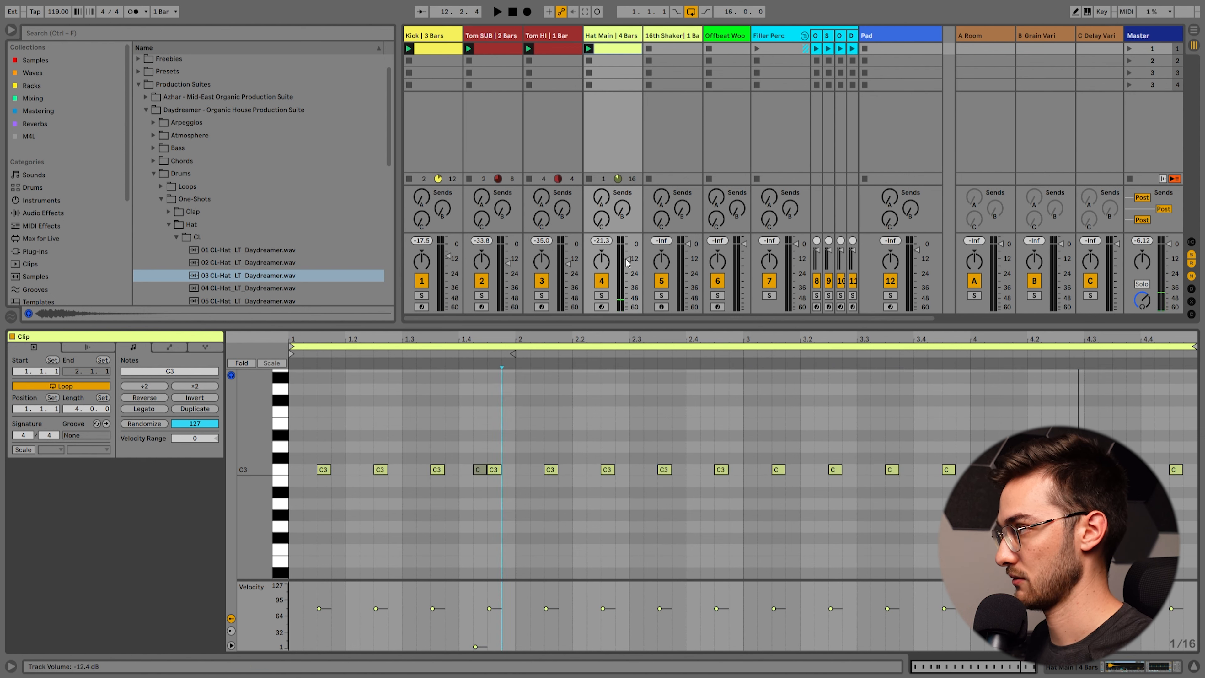
{"action": "key", "text": "space"}
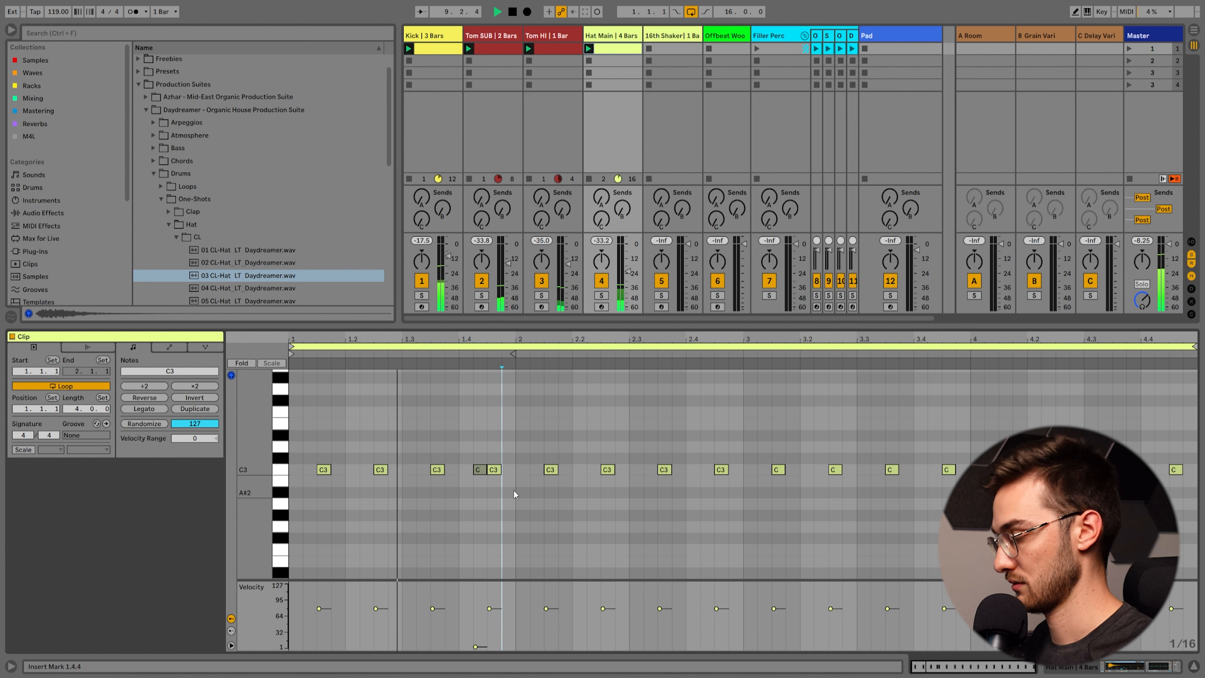
Step: Add C3 ghost notes at 2.4.2 and 2.4.4 and lower their velocity to about 20
{"action": "double_click", "coordinate": [705, 470]}
{"action": "double_click", "coordinate": [735, 470]}
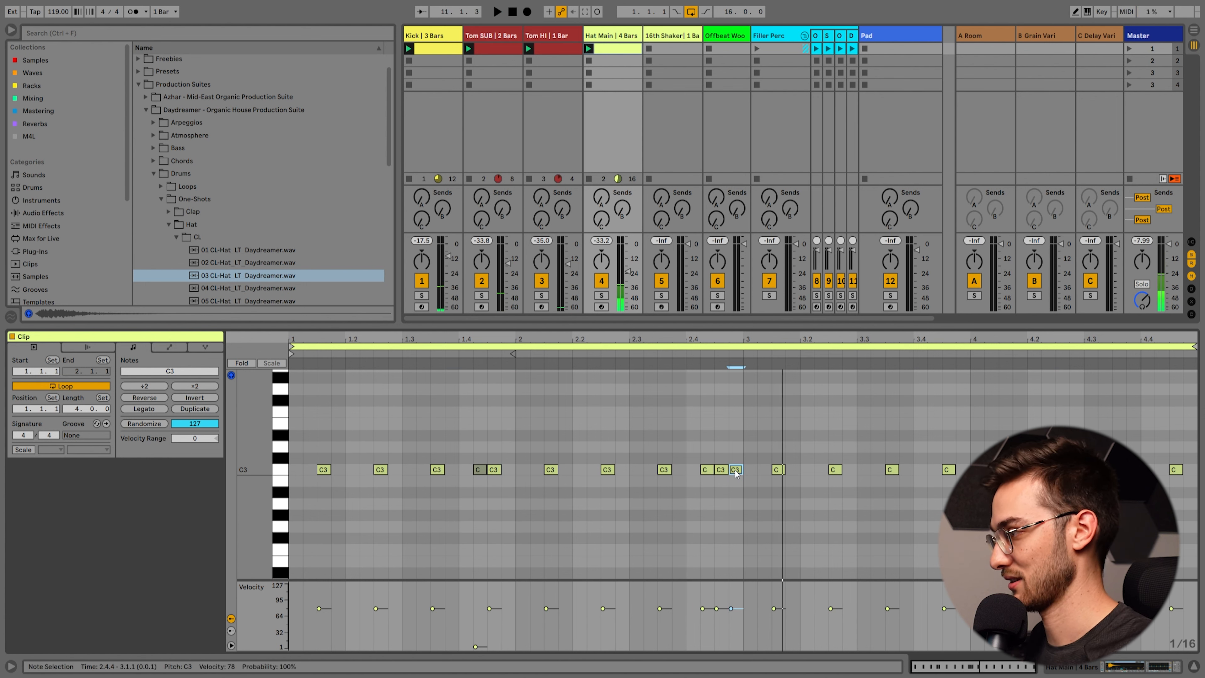
{"action": "left_click_drag", "start_coordinate": [708, 471], "coordinate": [736, 500]}
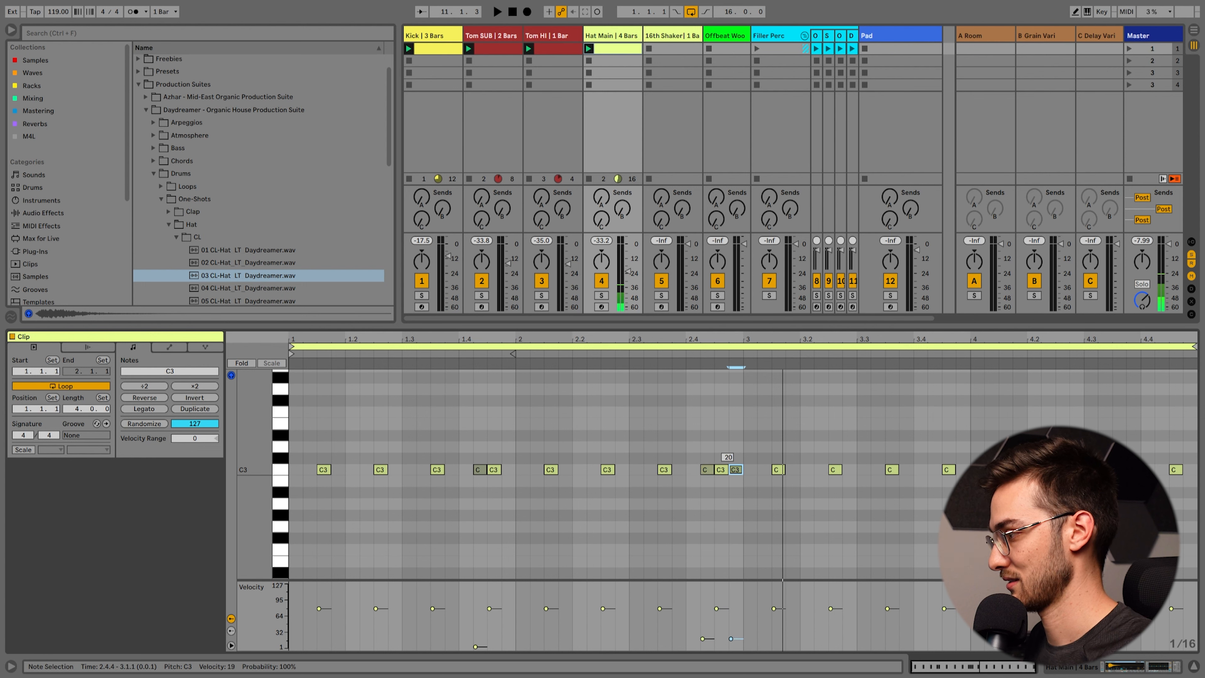
Step: Add C3 ghost notes at 4.4.2 and 4.4.4 at the end of the Hat Main clip
{"action": "key", "text": "space"}
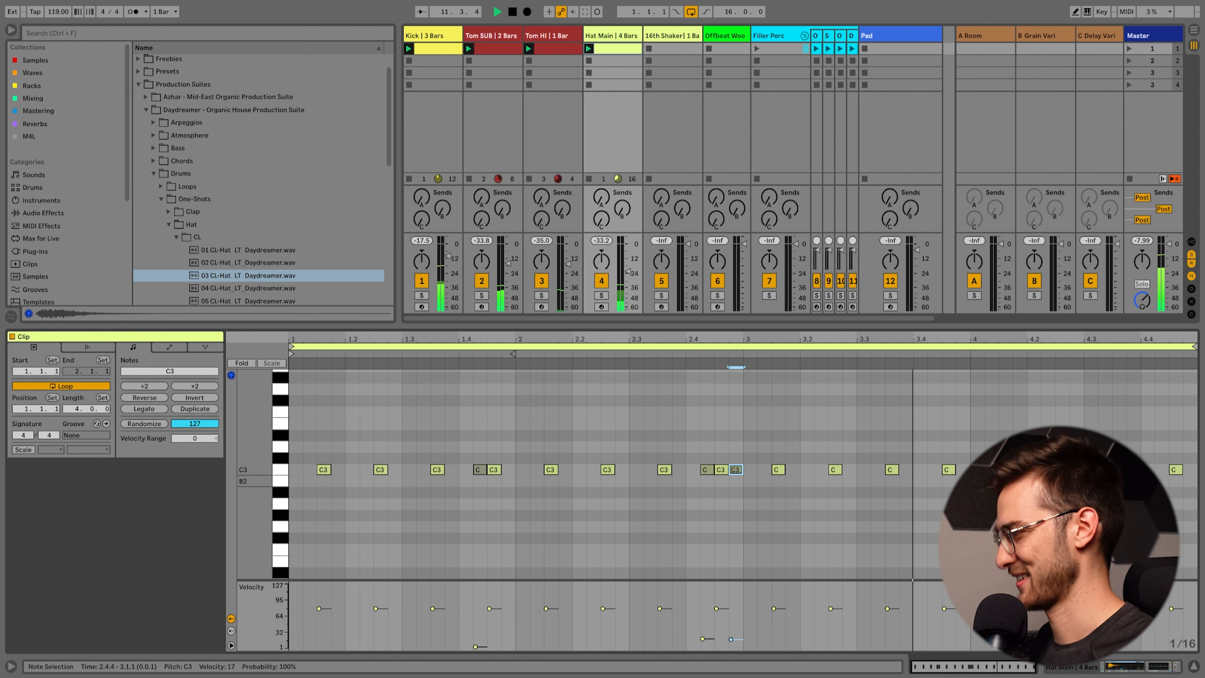
{"action": "double_click", "coordinate": [1163, 473]}
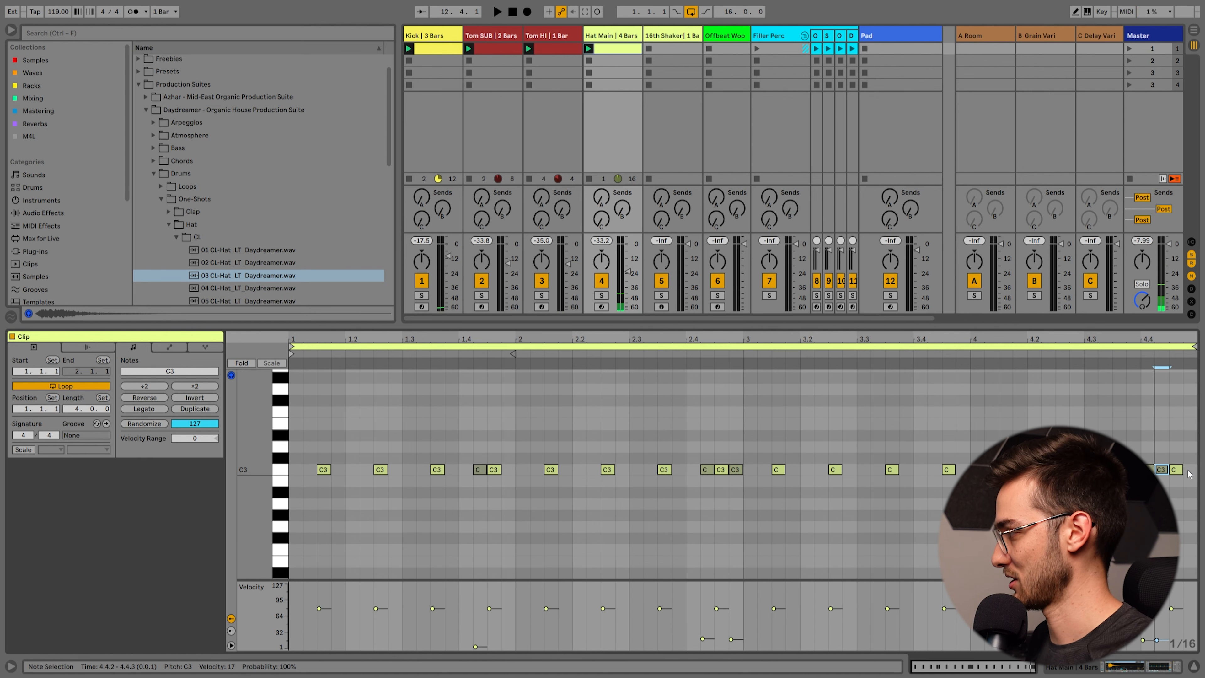
{"action": "double_click", "coordinate": [1189, 471]}
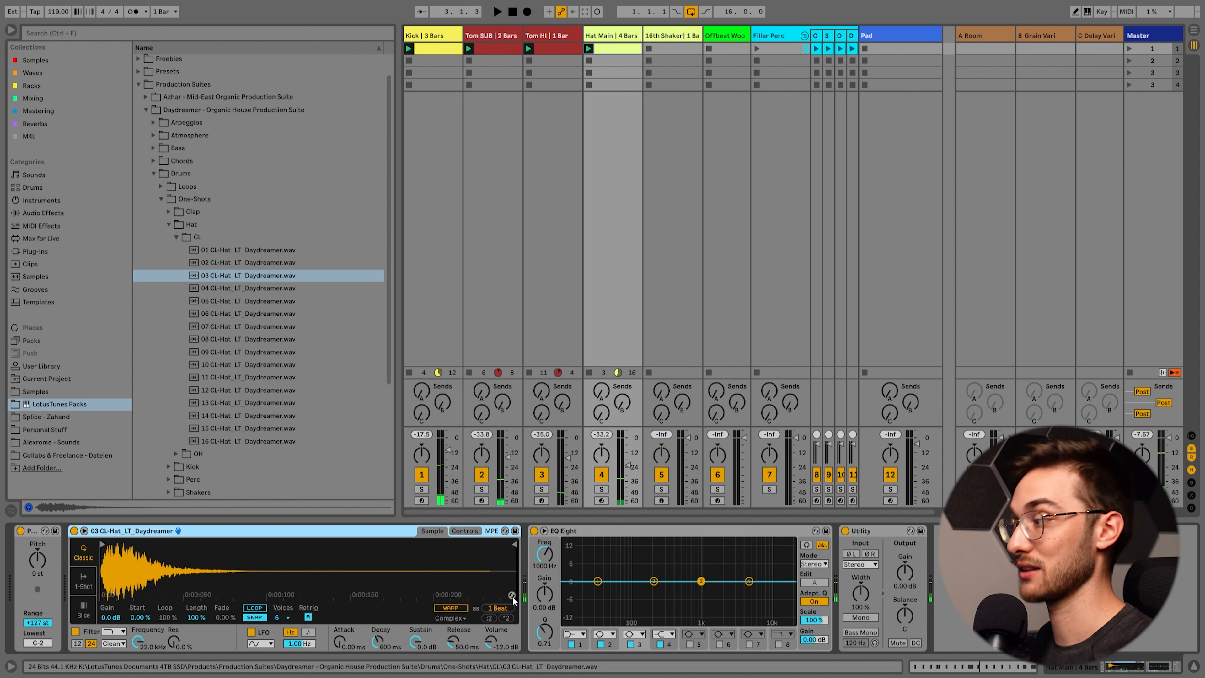
Step: Start hot-swapping the Hat Main sample and audition closed hats 04, 03, 07, 08 and 09 against the playing loop
{"action": "left_click", "coordinate": [513, 596]}
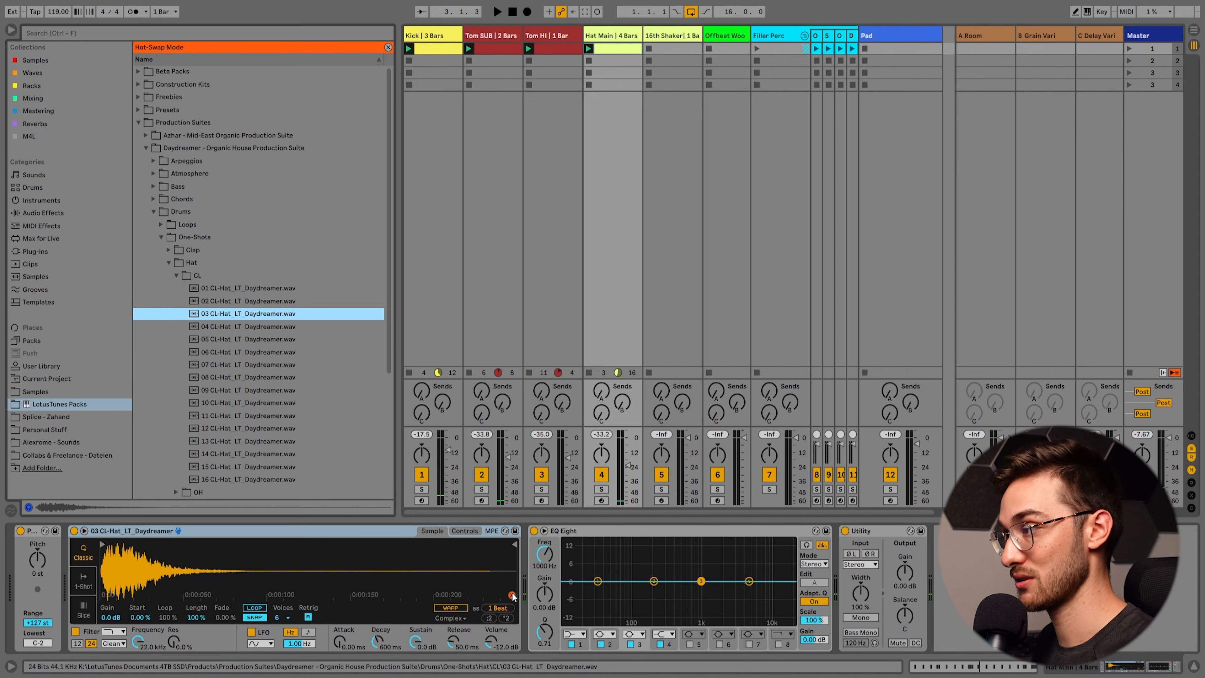
{"action": "double_click", "coordinate": [235, 327]}
{"action": "key", "text": "space"}
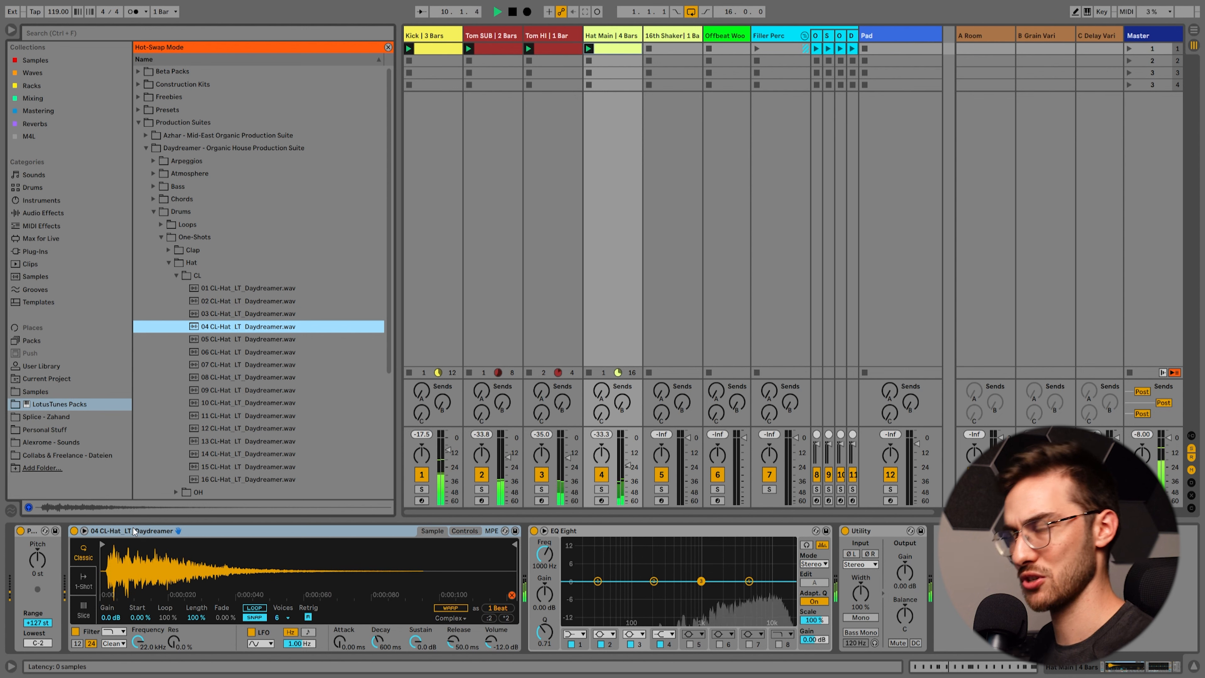
{"action": "key", "text": "Up"}
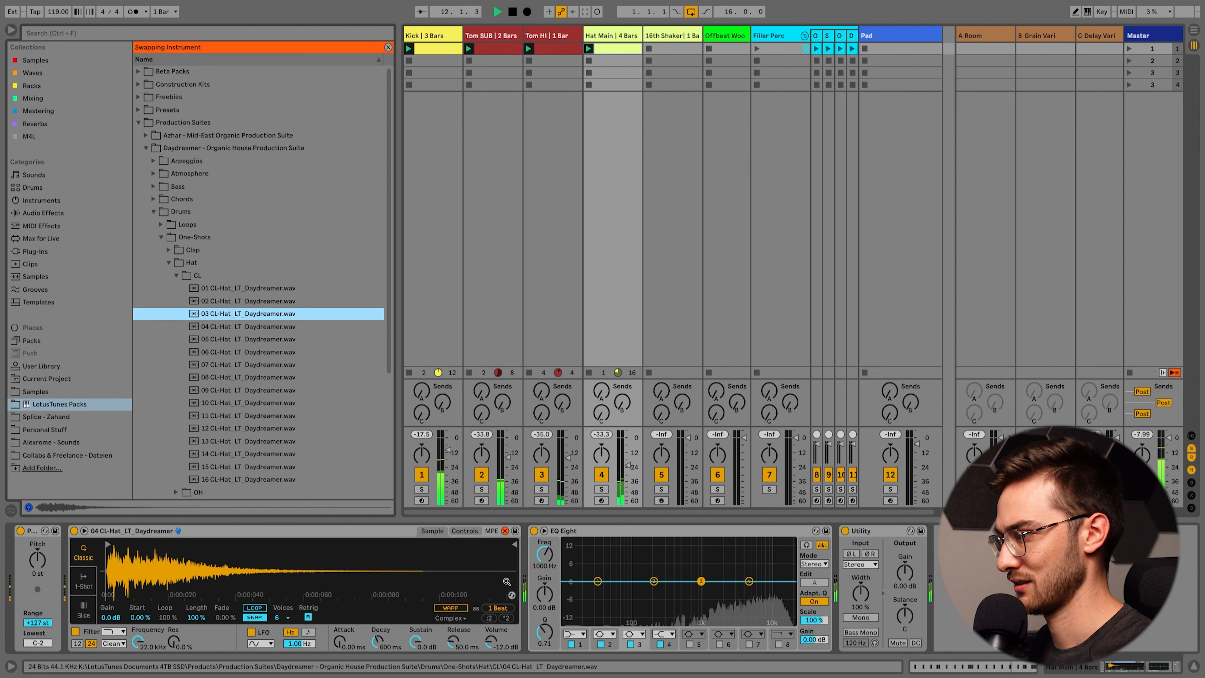
{"action": "key", "text": "Down"}
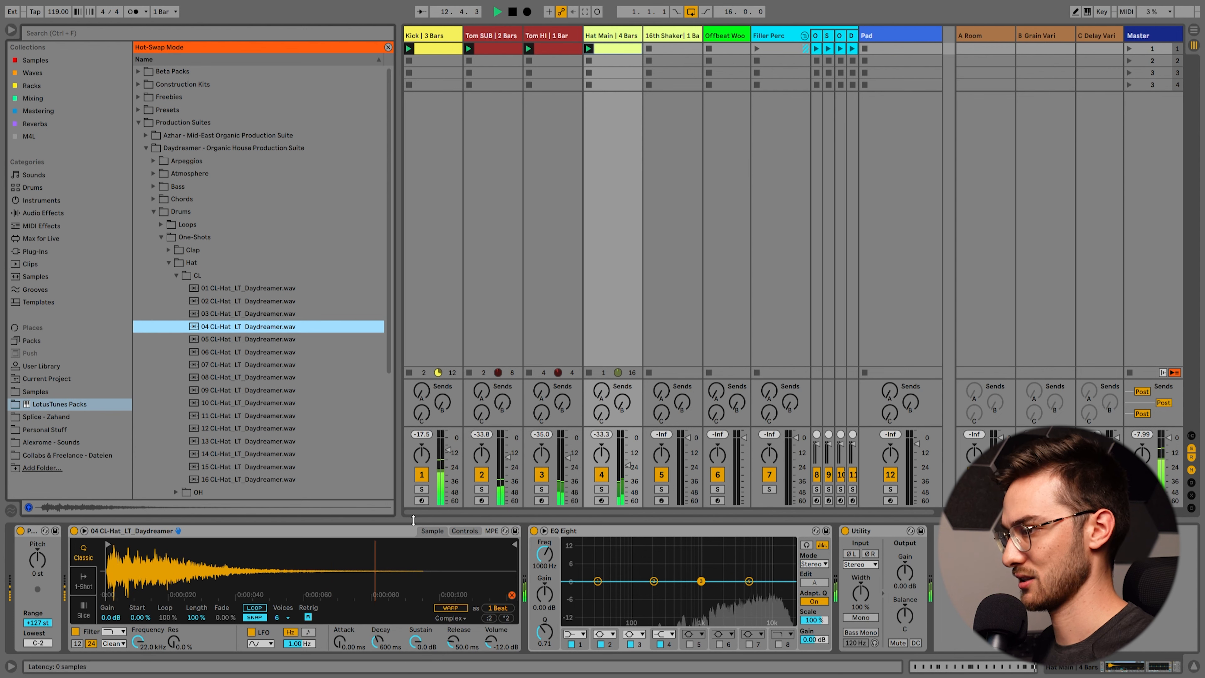
{"action": "left_click", "coordinate": [264, 364]}
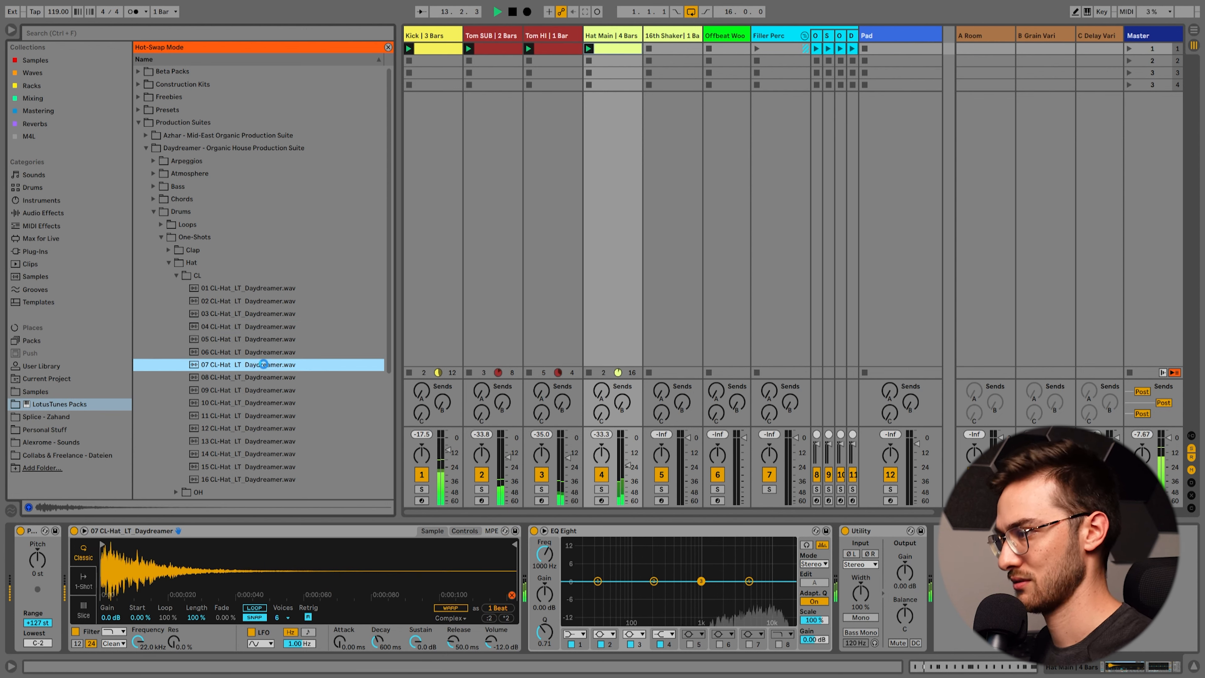
{"action": "left_click", "coordinate": [252, 379]}
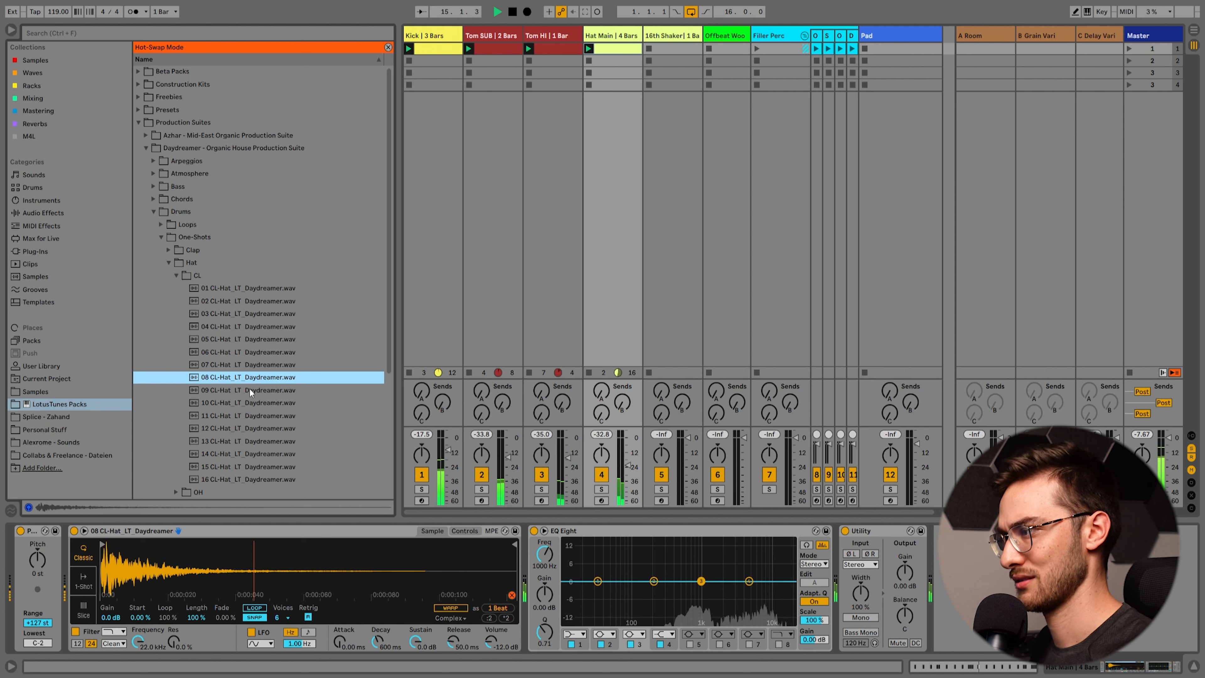
{"action": "left_click", "coordinate": [249, 389]}
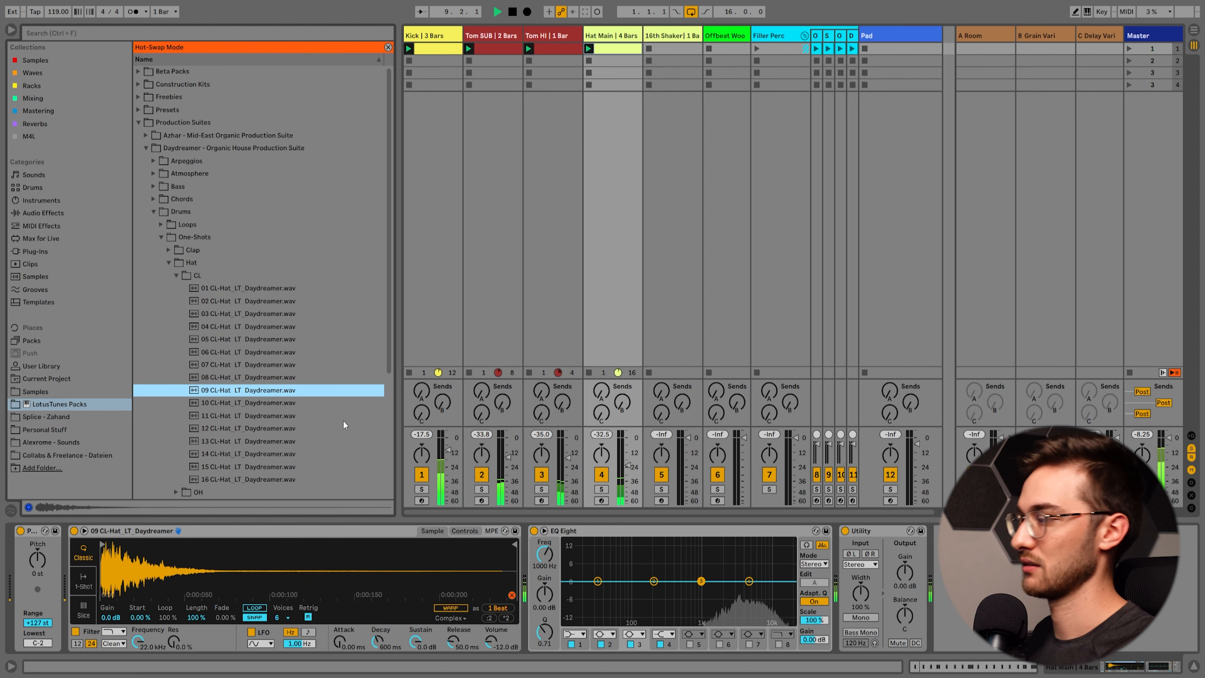
Step: Try closed hats 13 to 15, swap the Hat Main sample to 16 CL-Hat_LT_Daydreamer.wav and leave hot-swap mode
{"action": "left_click", "coordinate": [278, 441]}
{"action": "scroll", "coordinate": [274, 441], "scroll_direction": "down", "scroll_amount": 3}
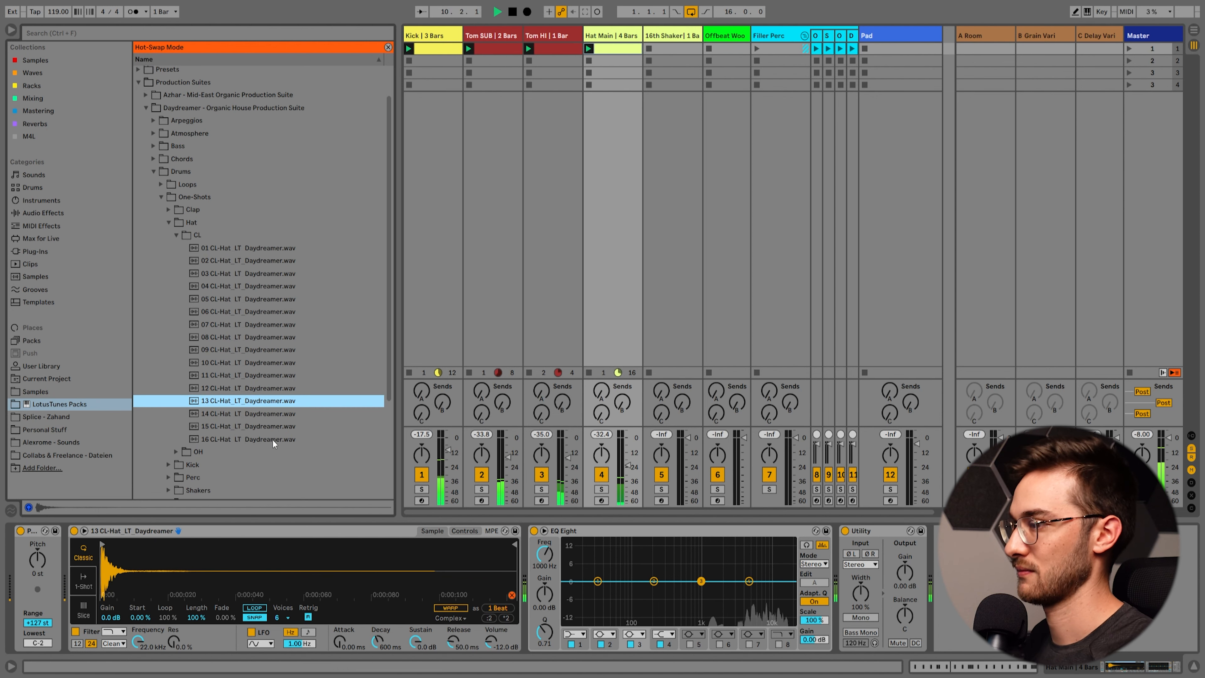
{"action": "left_click", "coordinate": [253, 415]}
{"action": "left_click", "coordinate": [246, 427]}
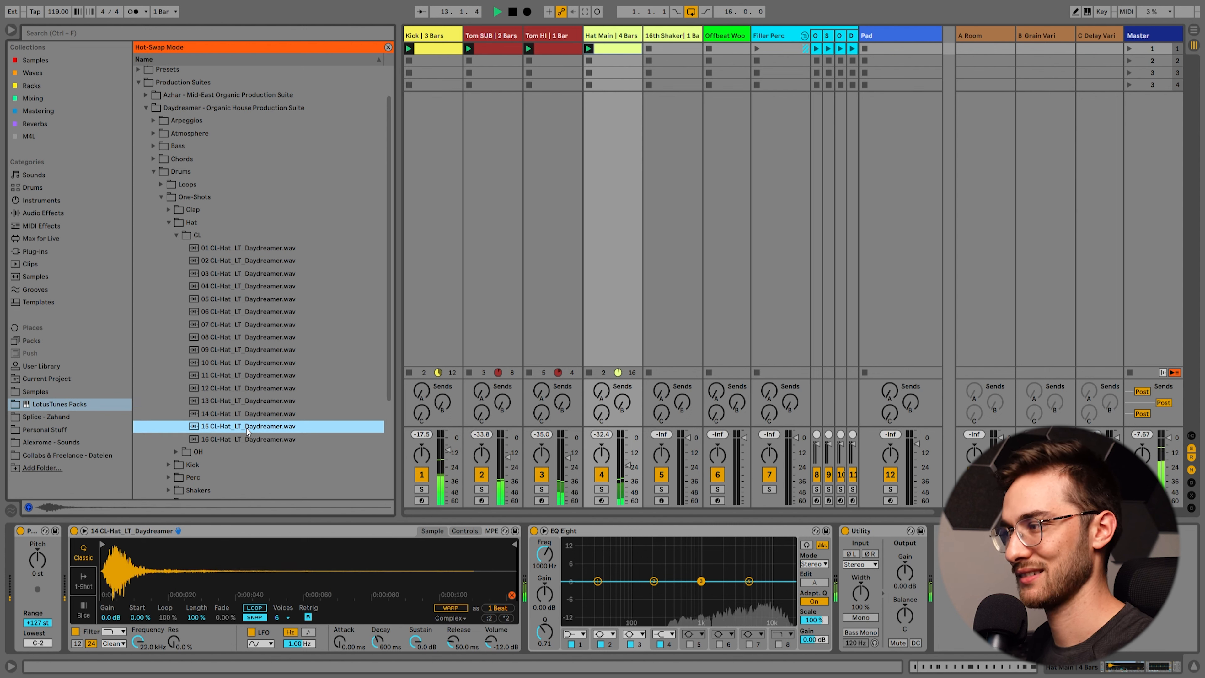
{"action": "left_click", "coordinate": [240, 439]}
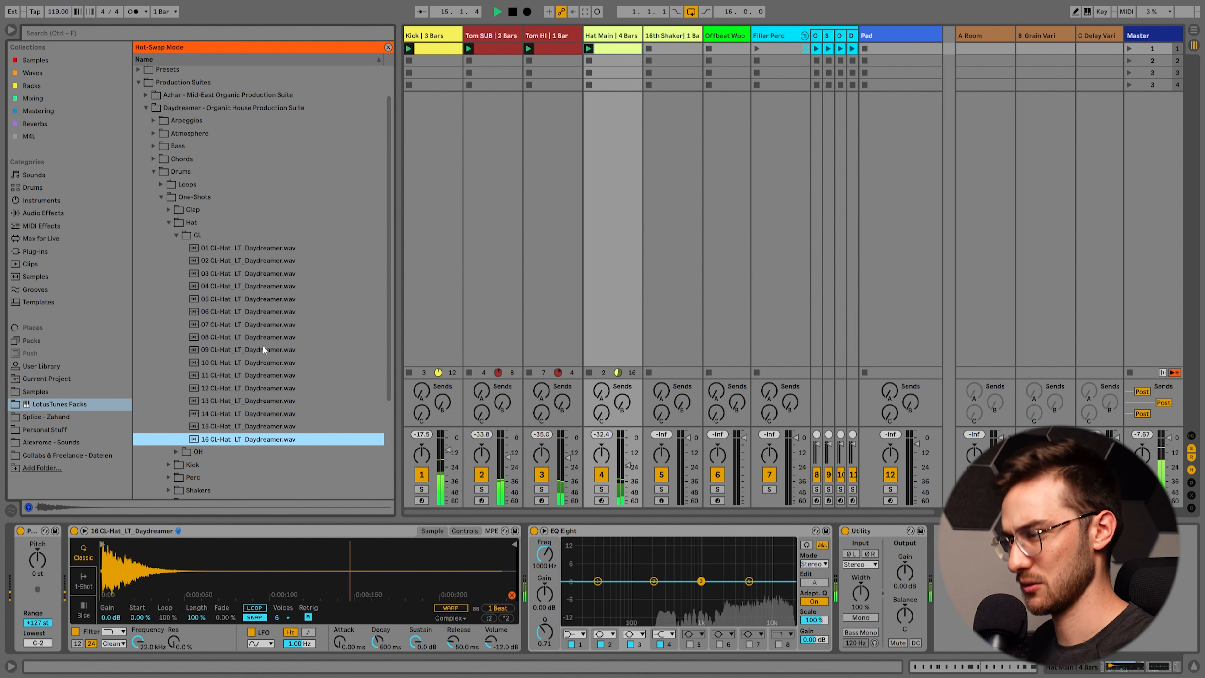
{"action": "left_click", "coordinate": [512, 595]}
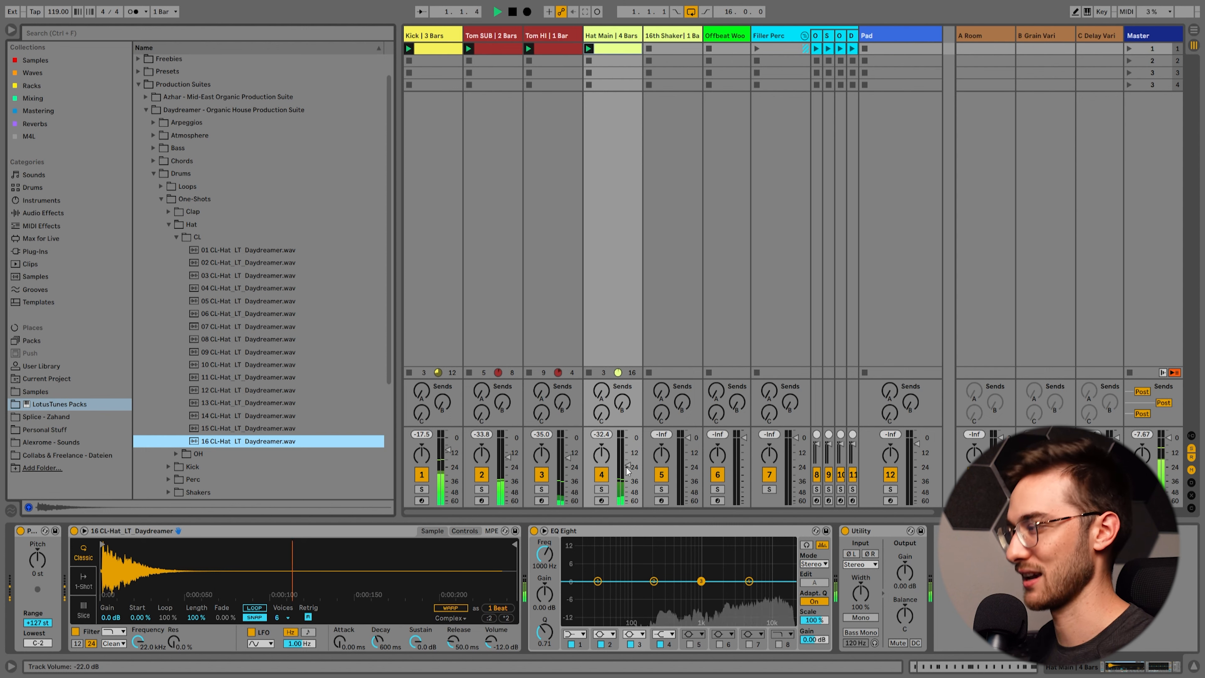
Step: Widen the 16th Shaker track and create a one-bar MIDI clip in its first slot
{"action": "left_click", "coordinate": [660, 53]}
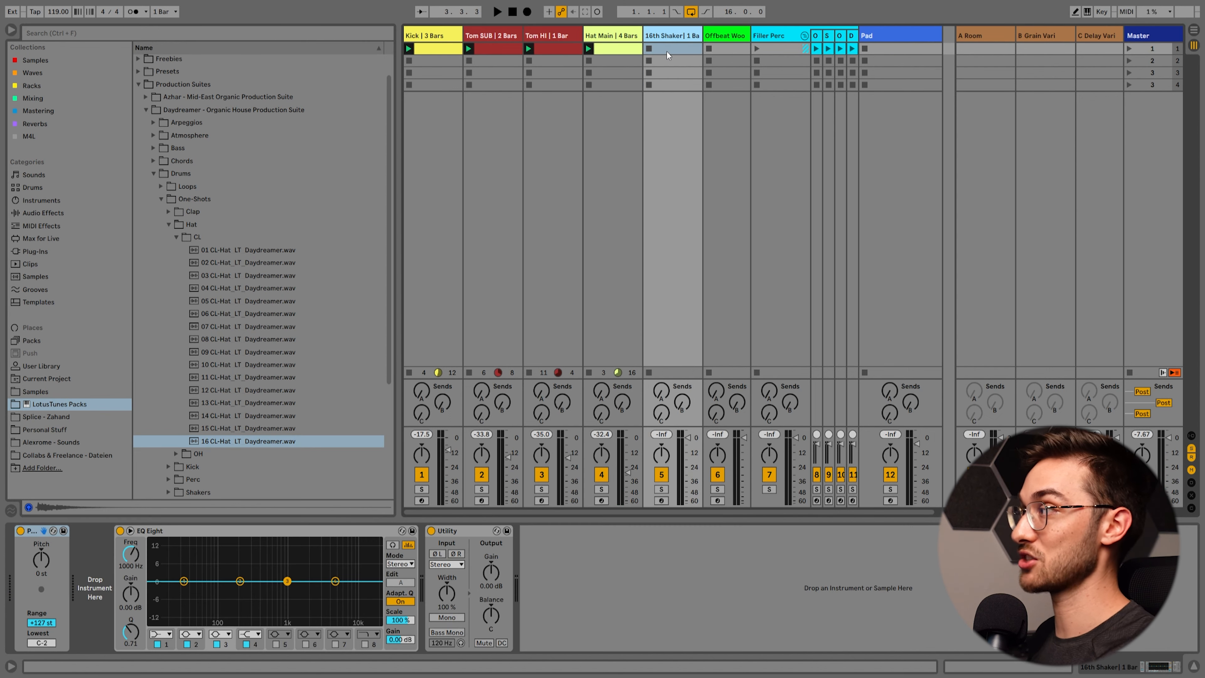
{"action": "left_click_drag", "start_coordinate": [701, 34], "coordinate": [774, 34]}
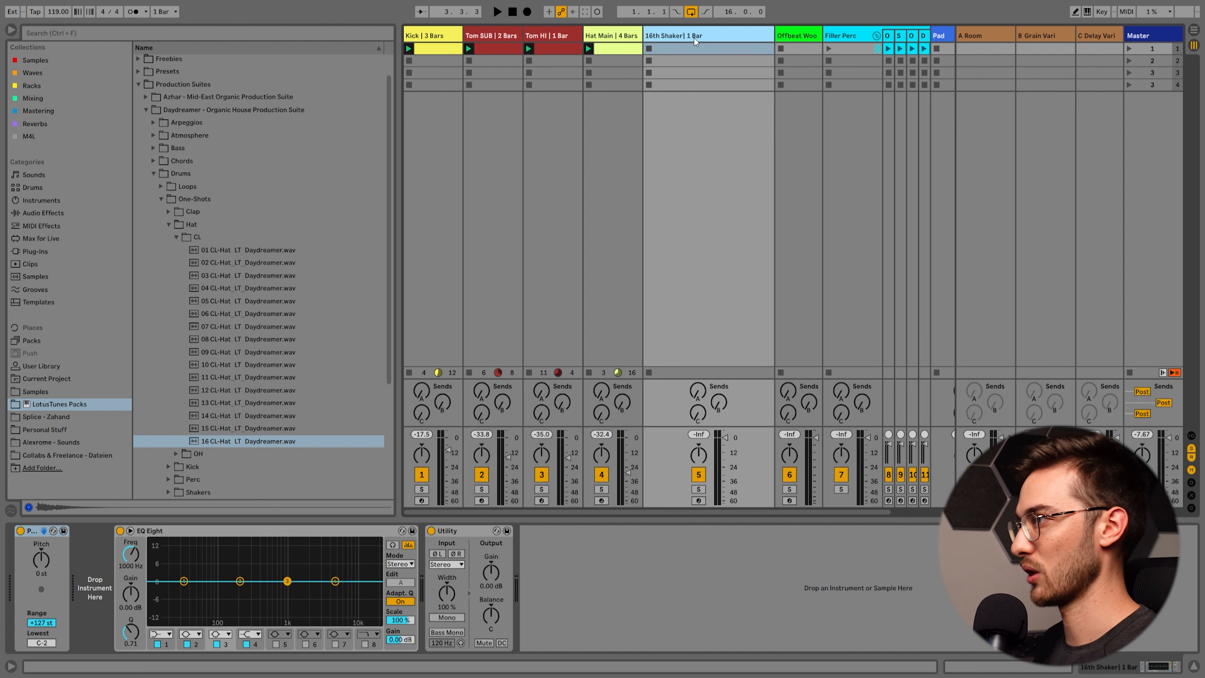
{"action": "left_click", "coordinate": [667, 52]}
{"action": "double_click", "coordinate": [674, 54]}
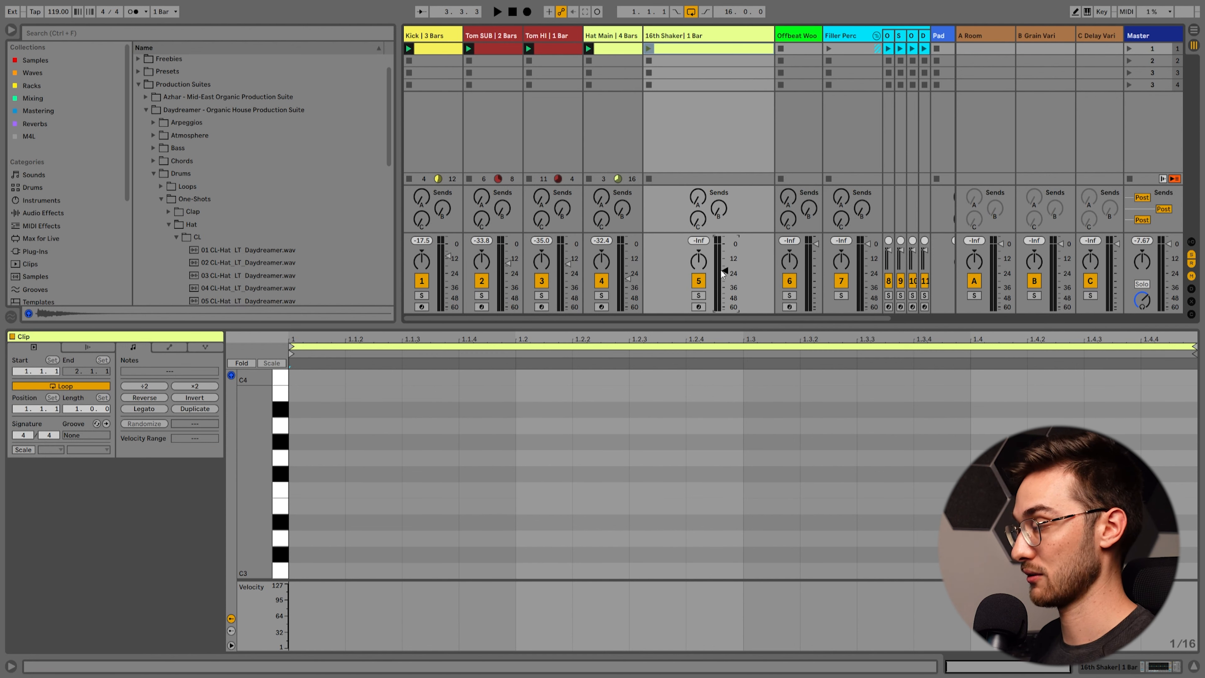
{"action": "scroll", "coordinate": [306, 522], "scroll_direction": "down", "scroll_amount": 3}
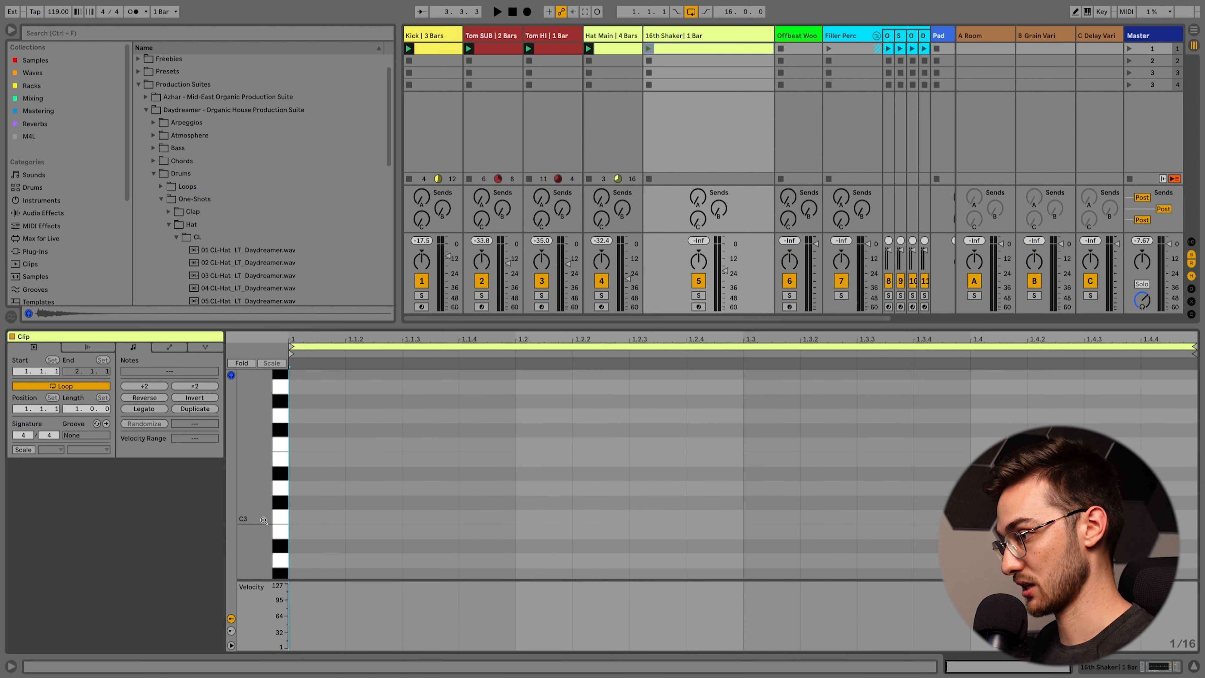
Step: Fill the whole 16th Shaker clip with consecutive C3 notes on the 1/16 grid
{"action": "right_click", "coordinate": [315, 516]}
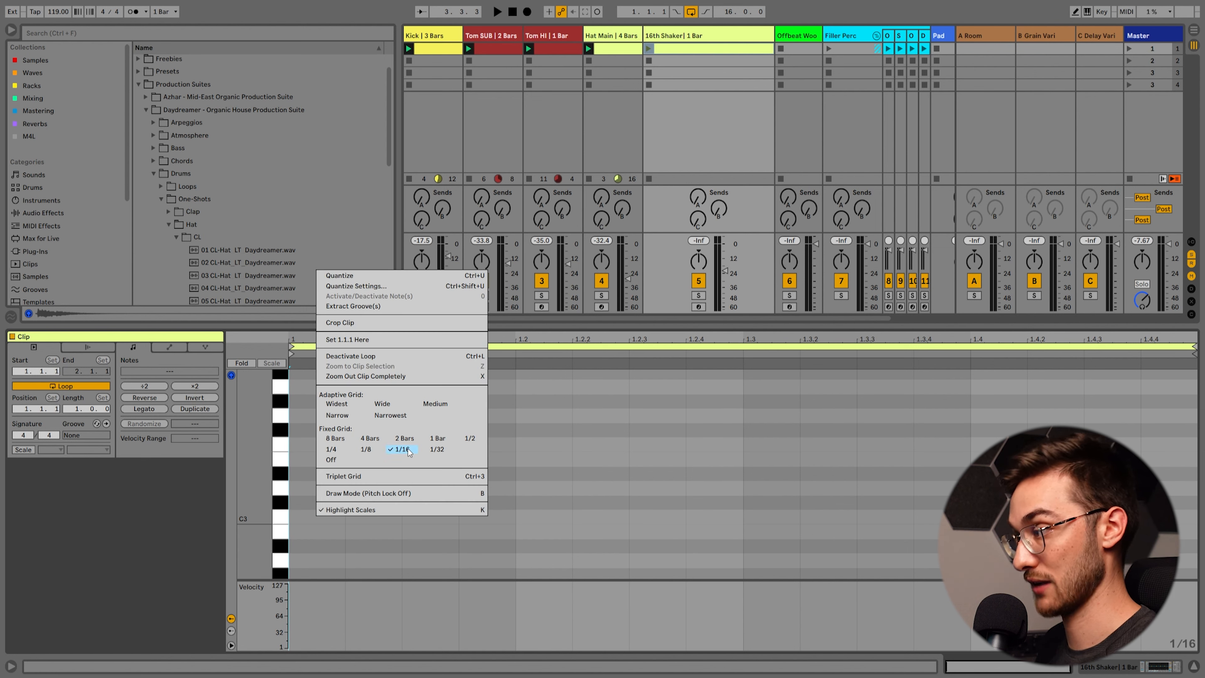
{"action": "double_click", "coordinate": [310, 521]}
{"action": "key", "text": "ctrl+d"}
{"action": "key", "text": "ctrl+d"}
{"action": "key", "text": "ctrl+d"}
{"action": "key", "text": "ctrl+d"}
{"action": "key", "text": "ctrl+d"}
{"action": "key", "text": "ctrl+d"}
{"action": "key", "text": "ctrl+d"}
{"action": "key", "text": "ctrl+d"}
{"action": "key", "text": "ctrl+d"}
{"action": "key", "text": "ctrl+d"}
{"action": "key", "text": "ctrl+d"}
{"action": "key", "text": "ctrl+d"}
{"action": "key", "text": "ctrl+d"}
{"action": "key", "text": "ctrl+d"}
{"action": "key", "text": "ctrl+d"}
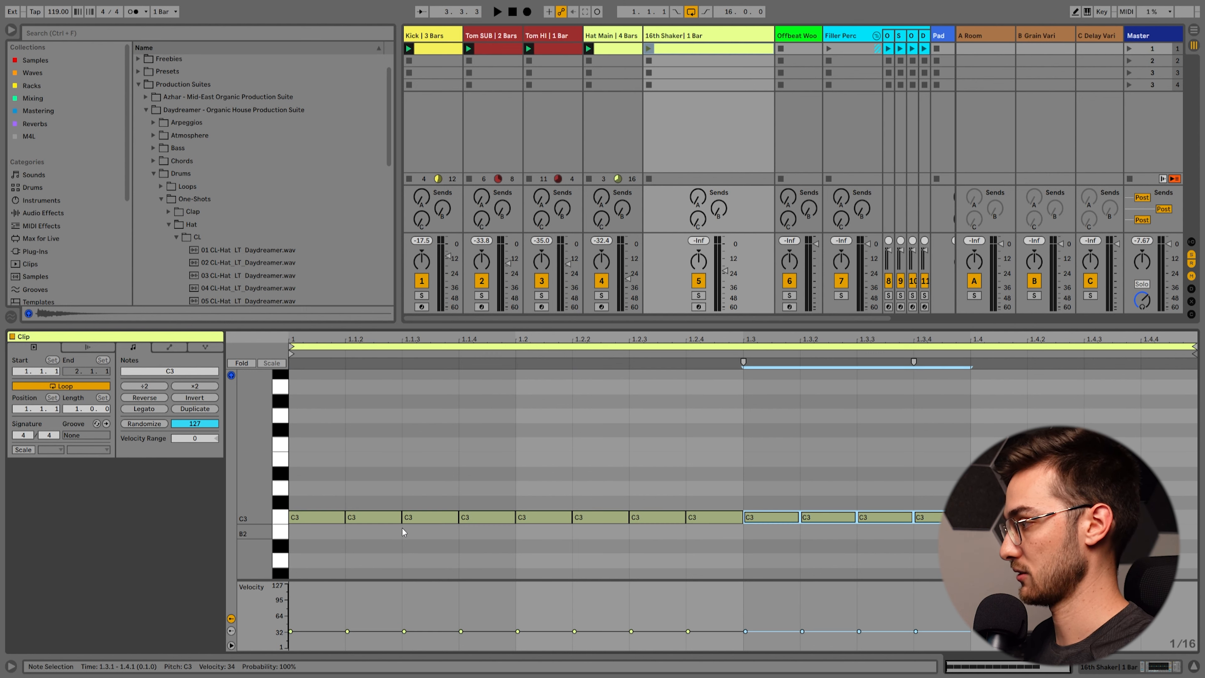
Step: Select all notes in the 16th Shaker clip and randomize their velocities
{"action": "left_click", "coordinate": [389, 541]}
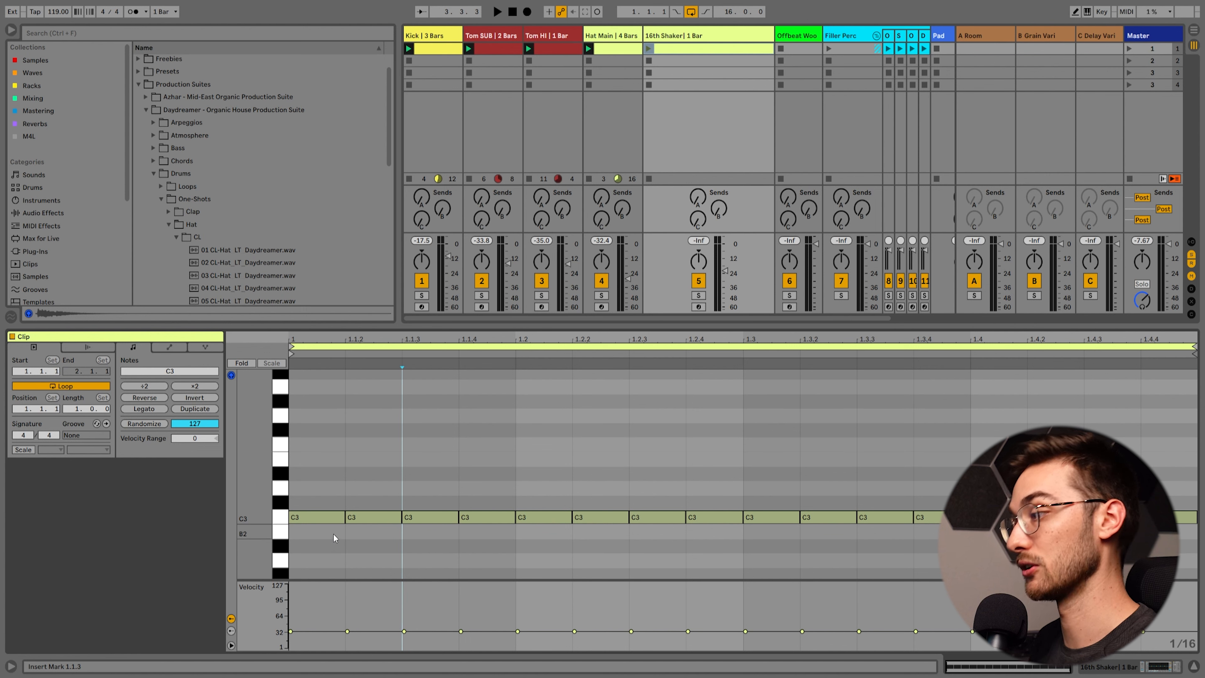
{"action": "left_click", "coordinate": [332, 541]}
{"action": "key", "text": "ctrl+a"}
{"action": "left_click", "coordinate": [144, 423]}
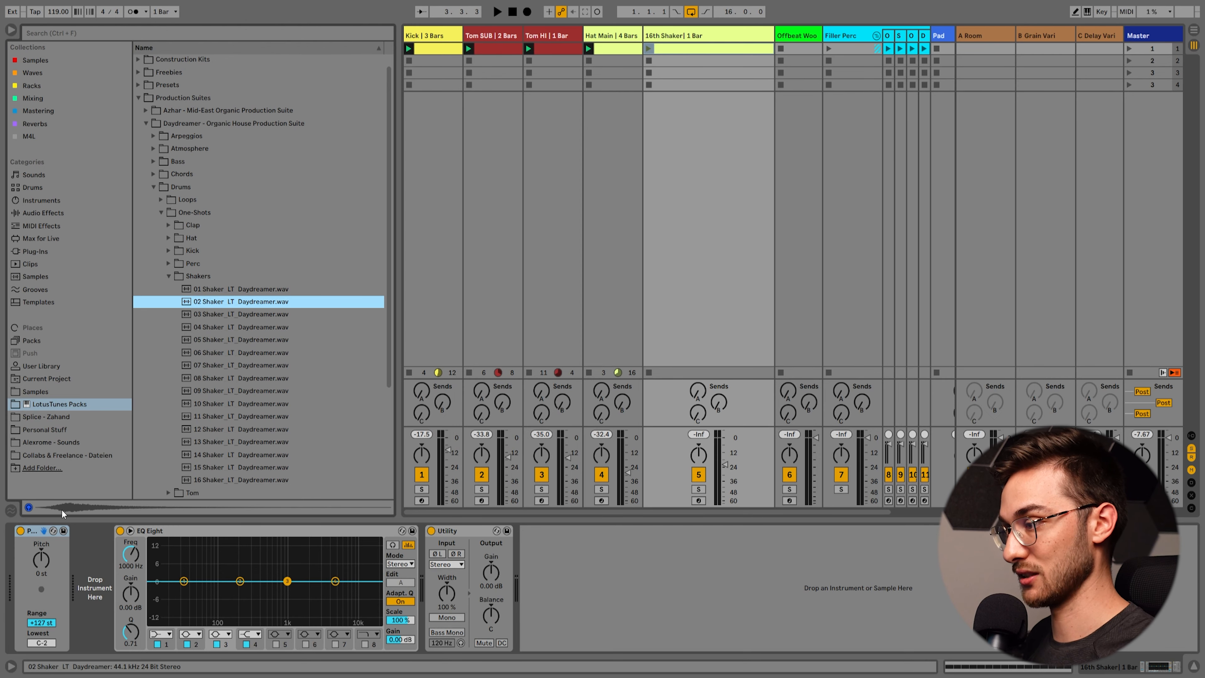
Step: Load 02 Shaker_LT_Daydreamer.wav as the 16th Shaker track's instrument and play its clip with the groove
{"action": "left_click_drag", "start_coordinate": [253, 307], "coordinate": [114, 595]}
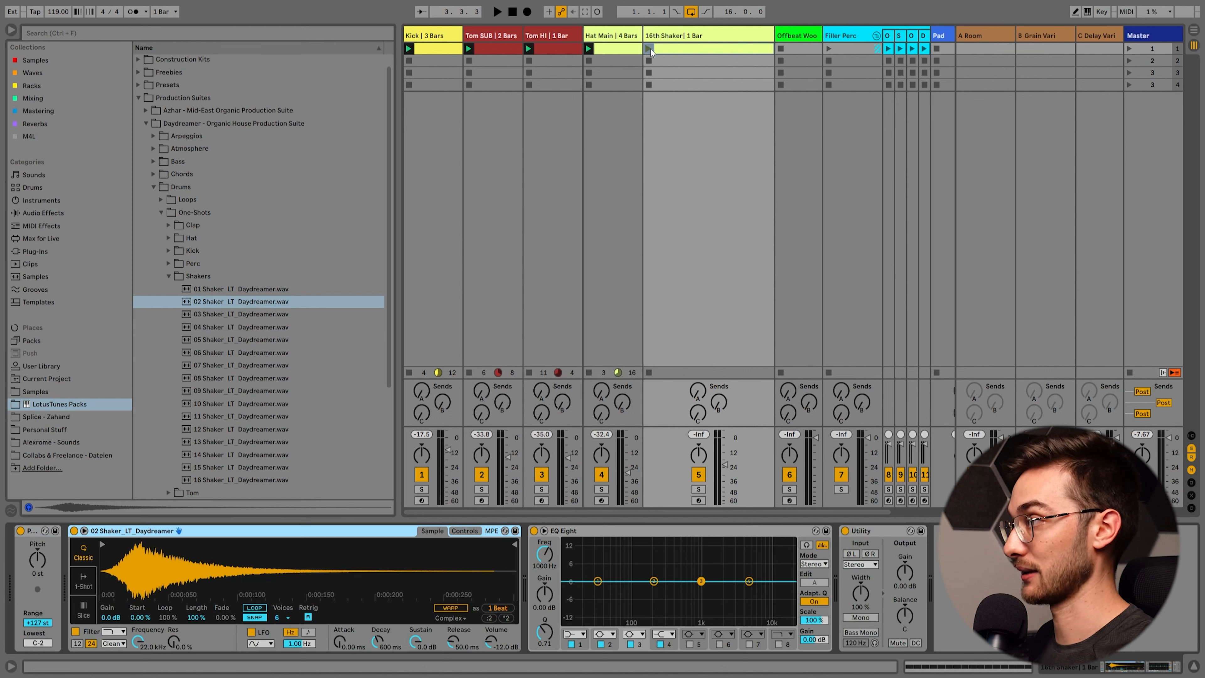
{"action": "key", "text": "space"}
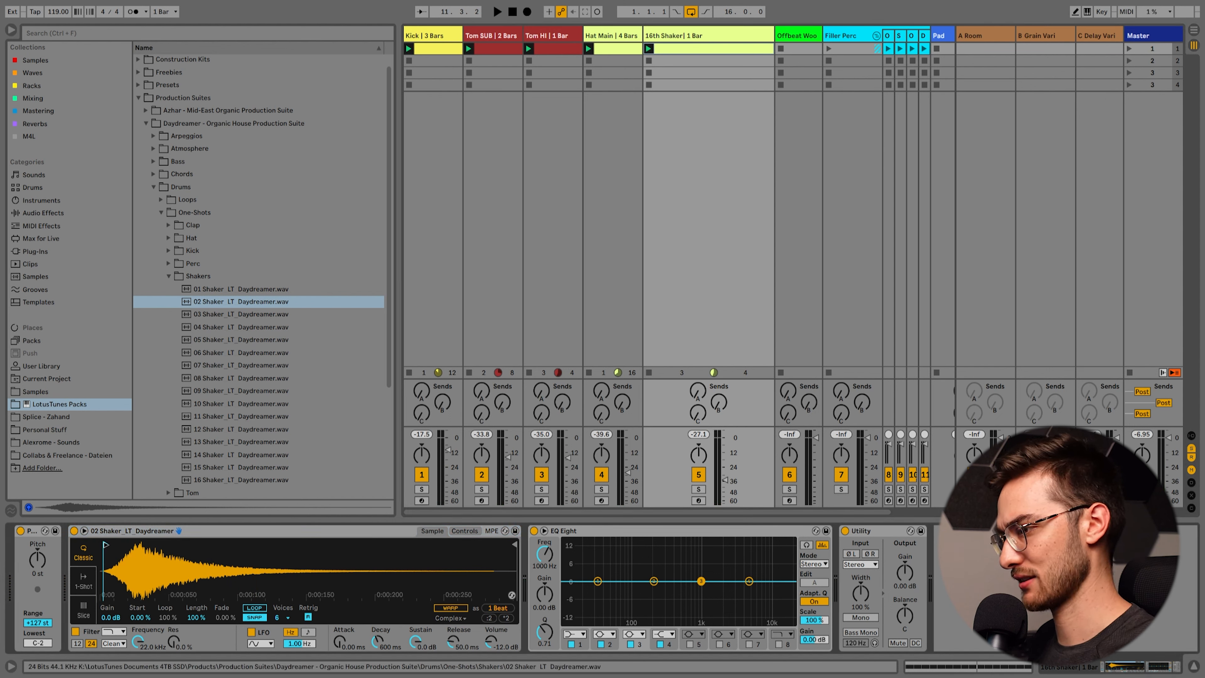
Step: Trim the shaker sample's start past its fade-in, set the sustain to -inf dB and shorten the decay to 102 ms
{"action": "left_click_drag", "start_coordinate": [114, 545], "coordinate": [121, 545]}
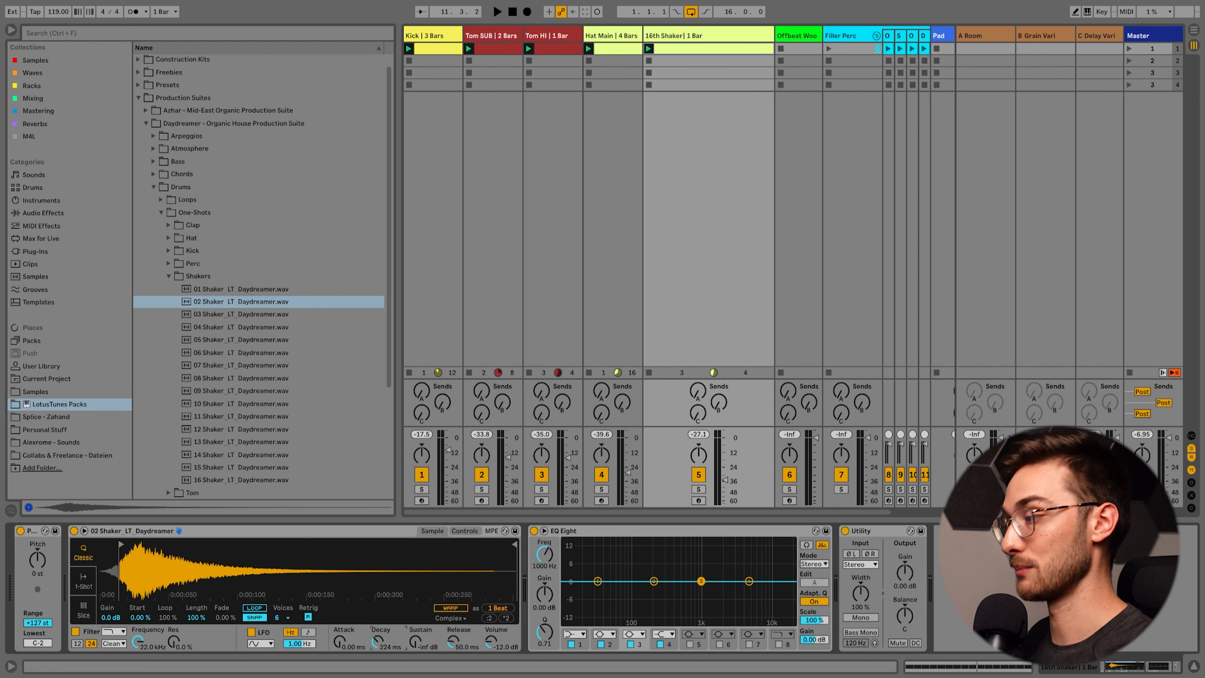
{"action": "key", "text": "space"}
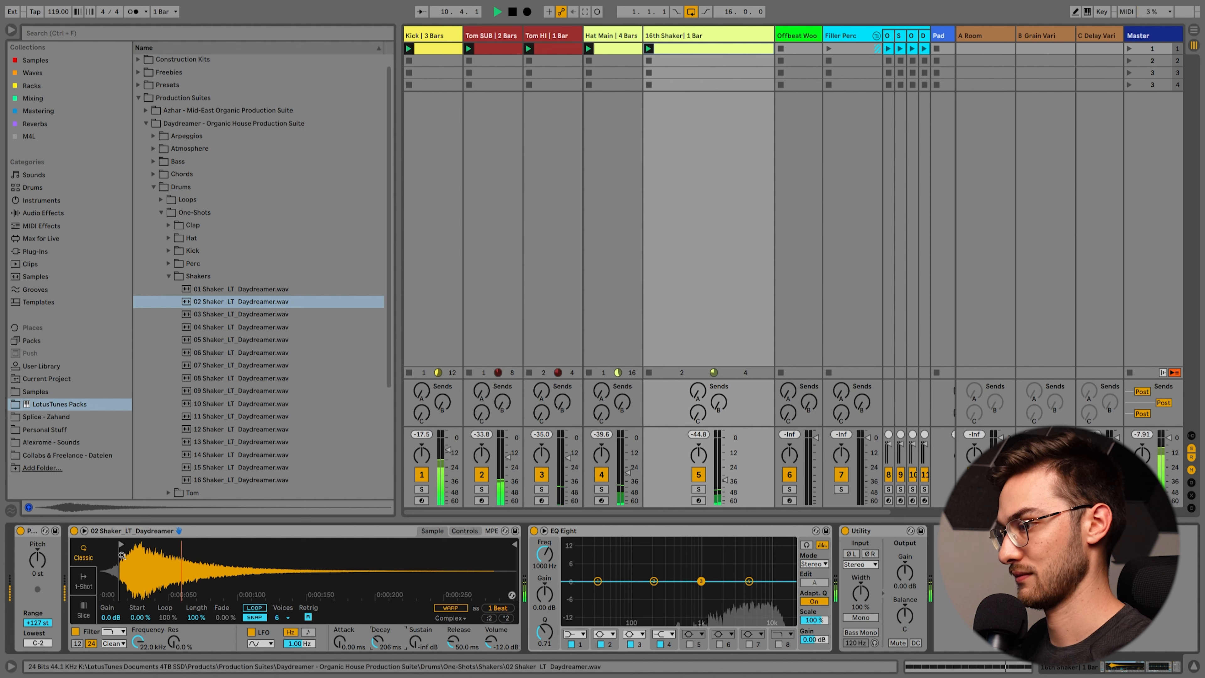
{"action": "mouse_move", "coordinate": [123, 554]}
{"action": "left_mouse_down"}
{"action": "mouse_move", "coordinate": [144, 544]}
{"action": "mouse_move", "coordinate": [99, 545]}
{"action": "mouse_move", "coordinate": [131, 544]}
{"action": "left_mouse_up"}
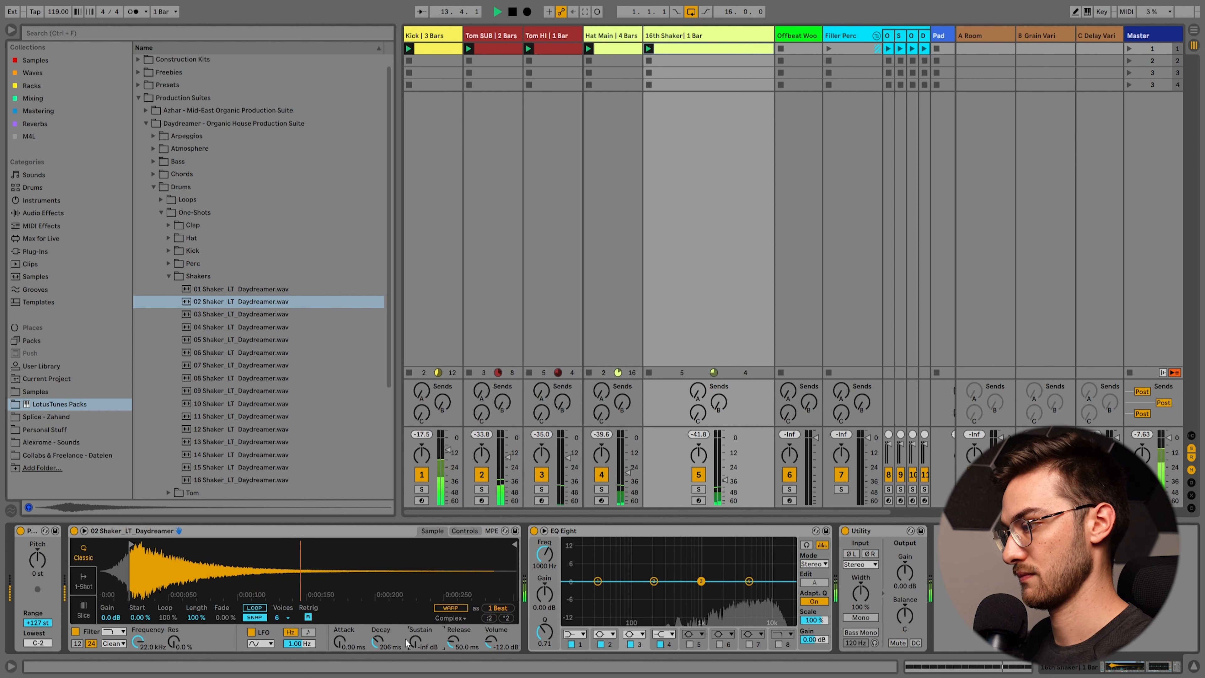
{"action": "left_click_drag", "start_coordinate": [378, 641], "coordinate": [378, 659]}
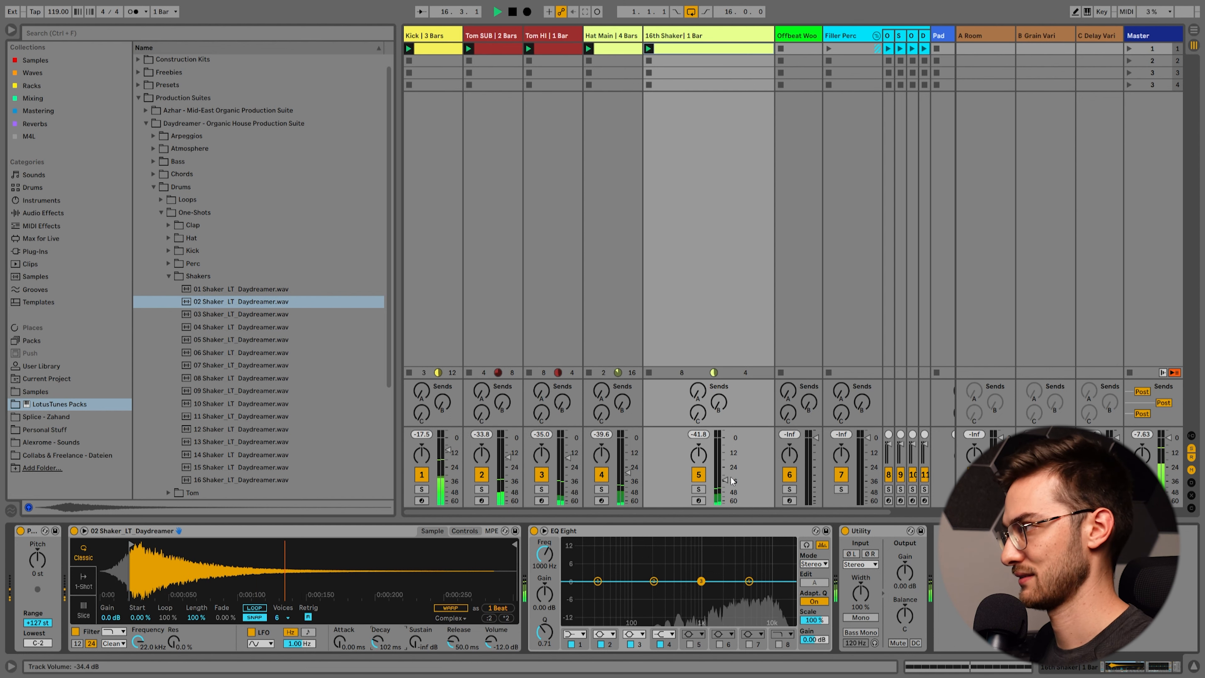
Step: Create a MIDI clip in the first slot of the Offbeat Wood track and set its loop length to 4 bars
{"action": "left_click", "coordinate": [709, 39]}
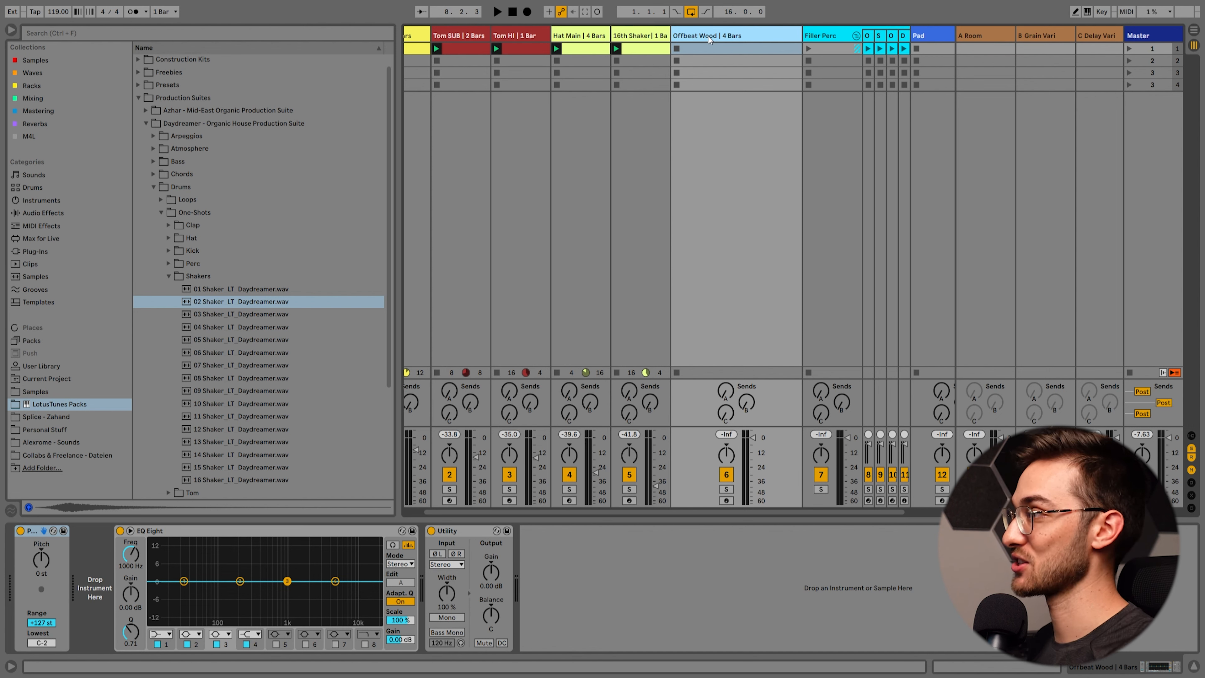
{"action": "left_click", "coordinate": [708, 42]}
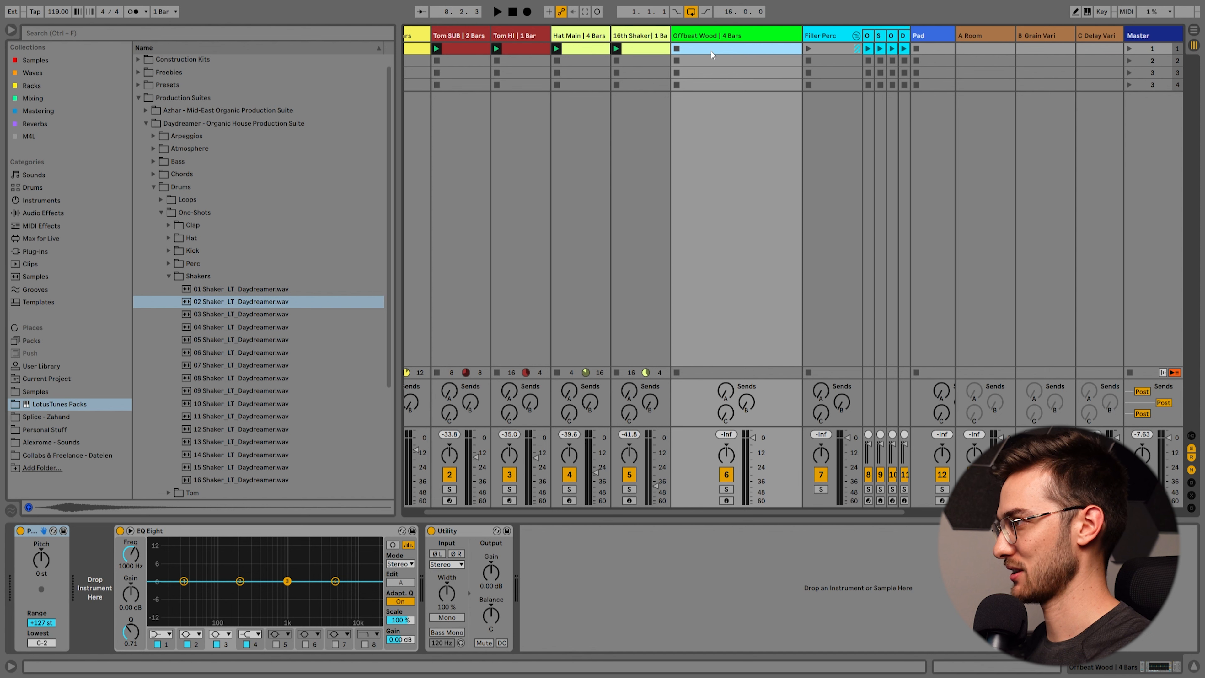
{"action": "scroll", "coordinate": [664, 56], "scroll_direction": "right", "scroll_amount": 2}
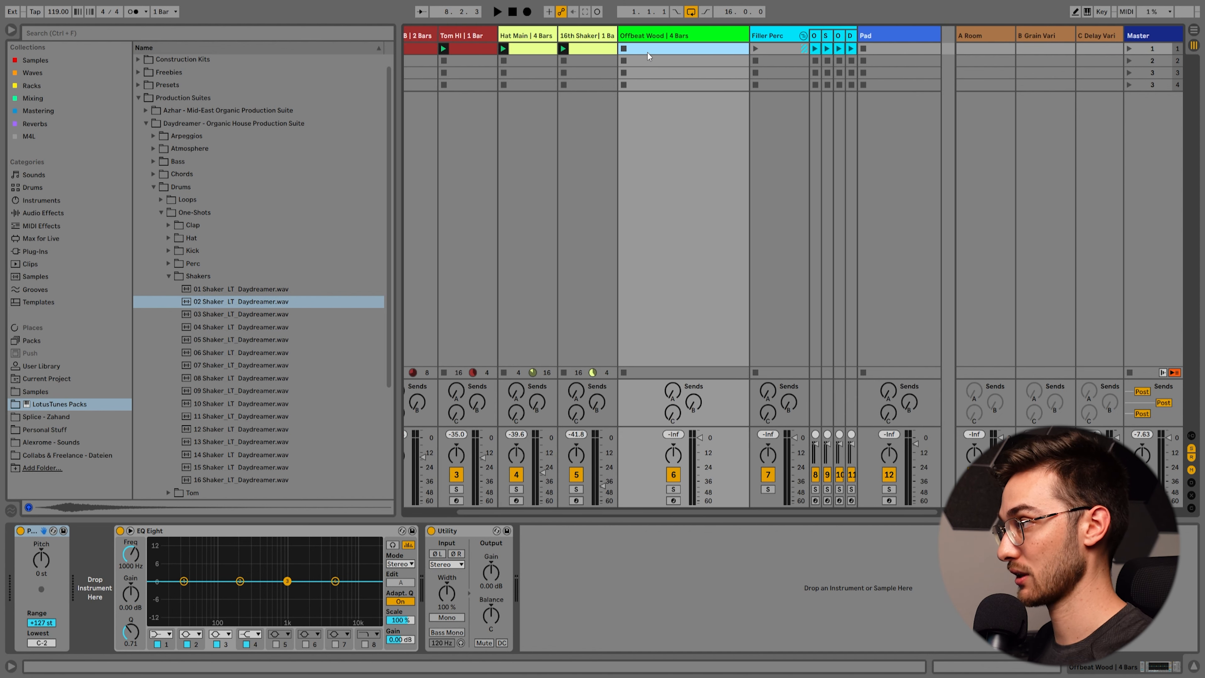
{"action": "double_click", "coordinate": [647, 52]}
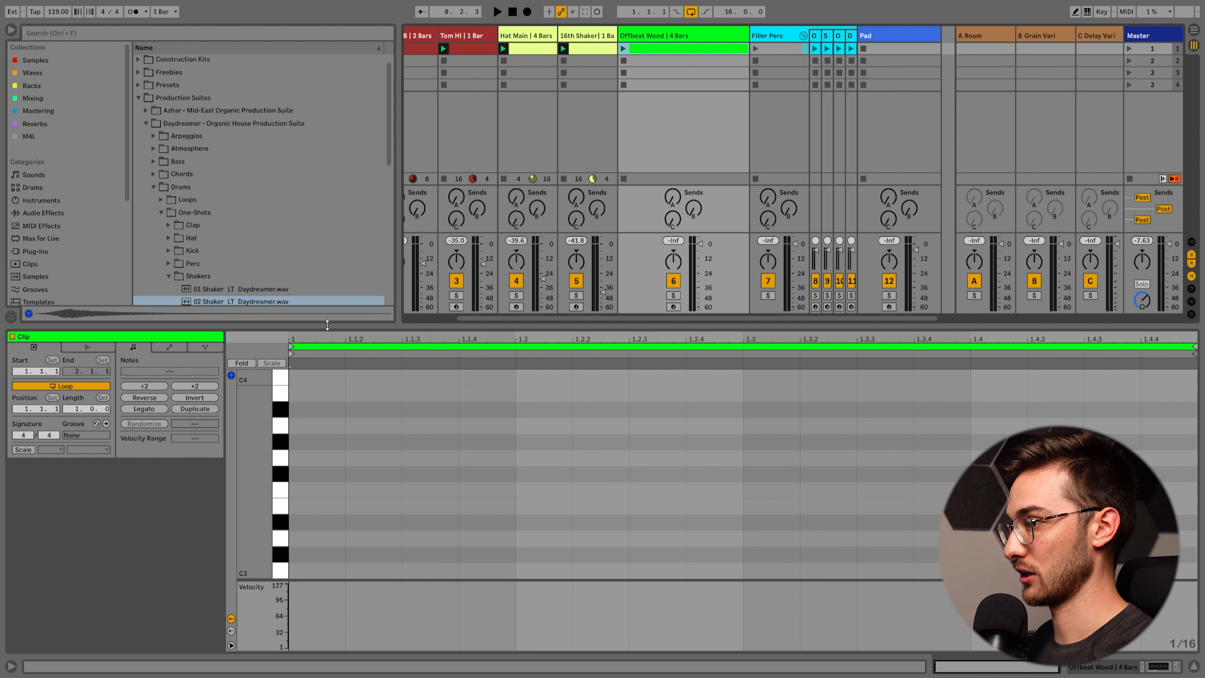
{"action": "left_click", "coordinate": [682, 48]}
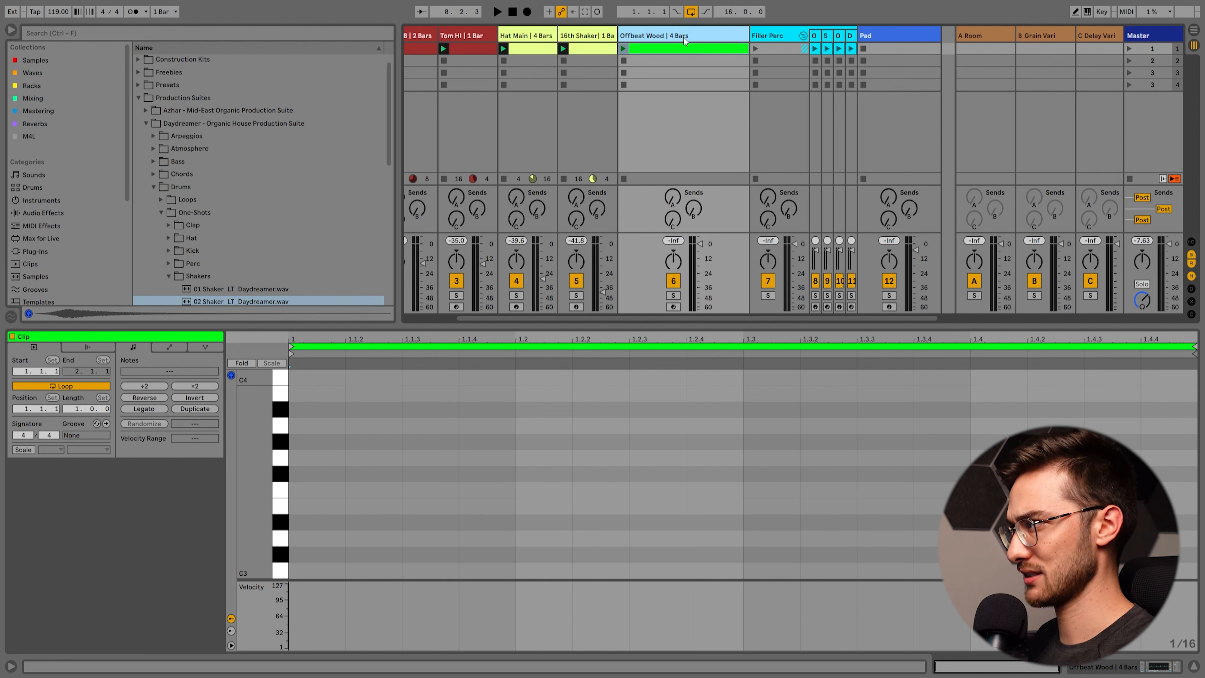
{"action": "left_click", "coordinate": [74, 411]}
{"action": "type", "text": "4"}
{"action": "key", "text": "Return"}
{"action": "left_click_drag", "start_coordinate": [267, 443], "coordinate": [347, 474]}
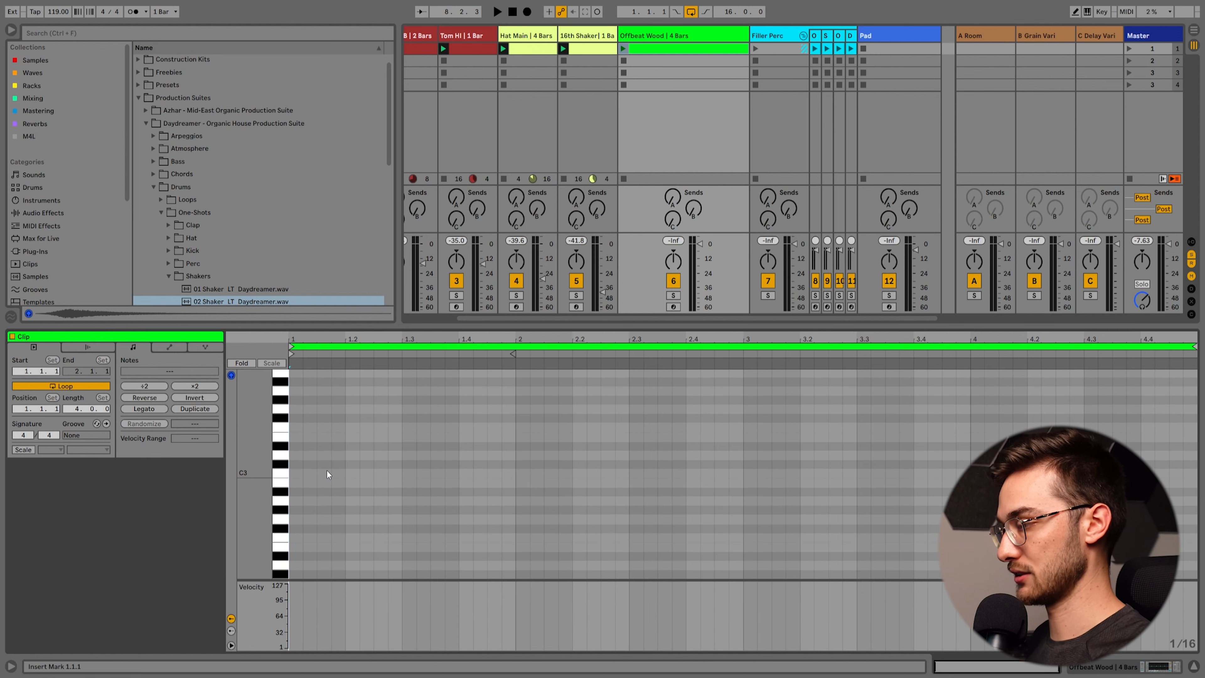
Step: Browse the Tulum high percussion samples and load 43 LT_Tulum_Perc High.wav as the Offbeat Wood track's instrument
{"action": "left_click", "coordinate": [681, 37]}
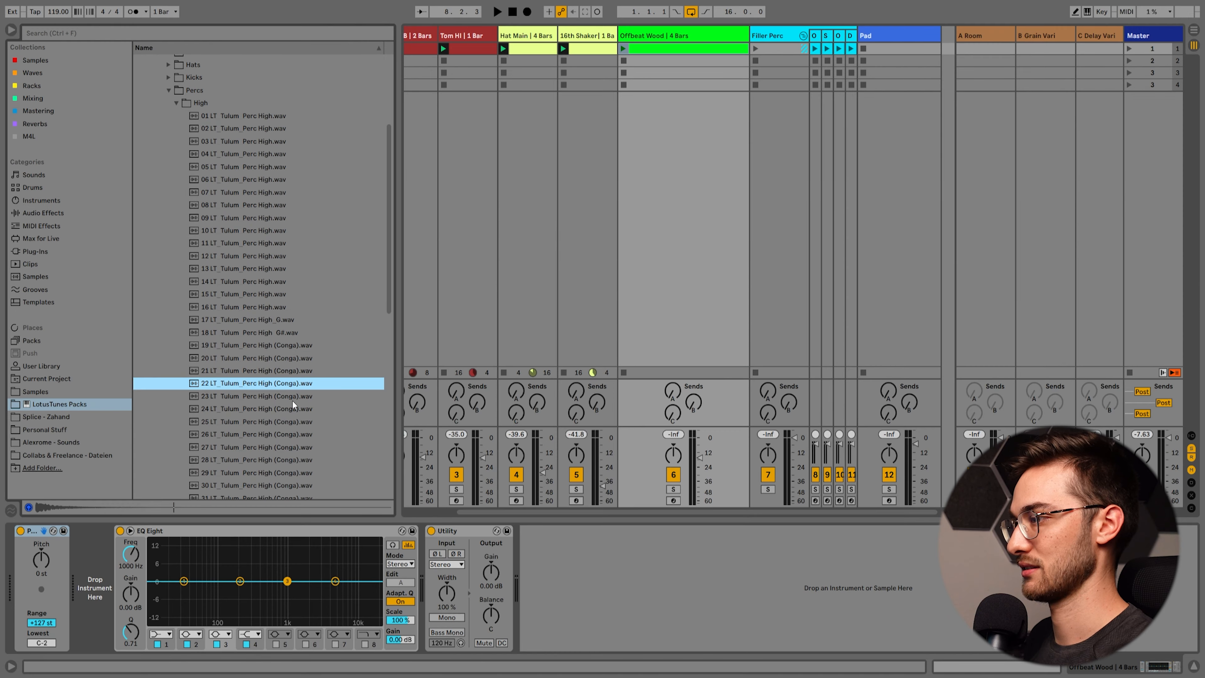
{"action": "key", "text": "Down"}
{"action": "key", "text": "Down"}
{"action": "key", "text": "Down"}
{"action": "key", "text": "Down"}
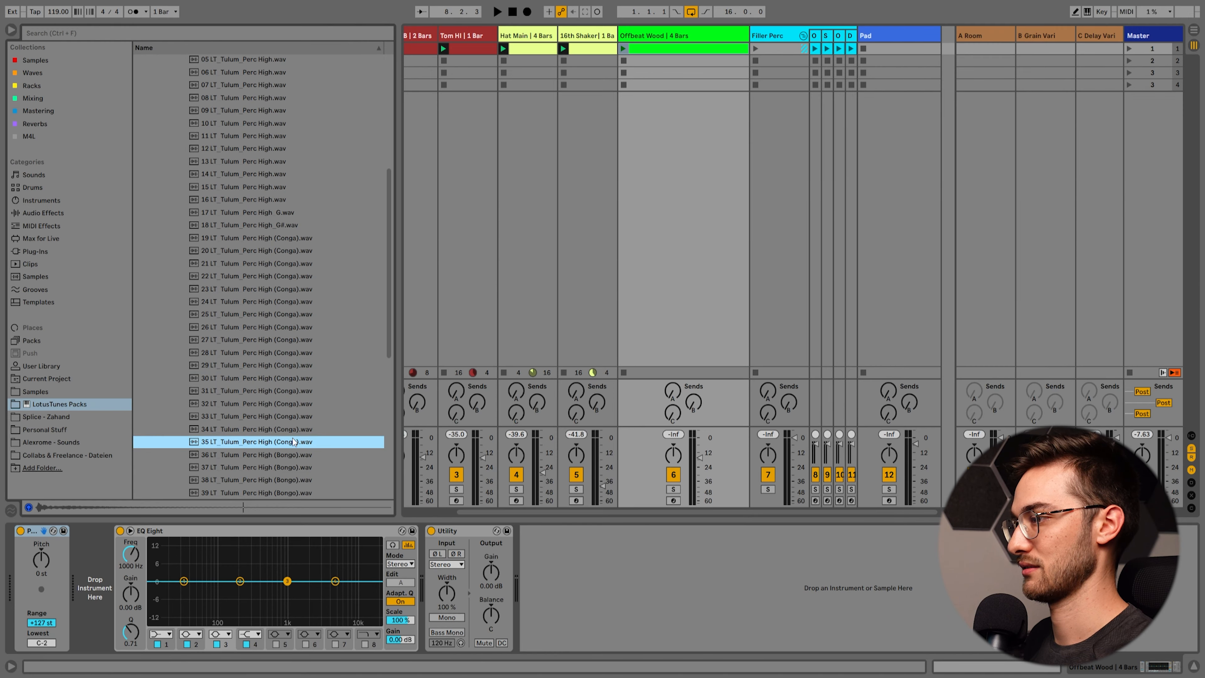
{"action": "key", "text": "Down"}
{"action": "key", "text": "Down"}
{"action": "key", "text": "Down"}
{"action": "key", "text": "Down"}
{"action": "key", "text": "Down"}
{"action": "key", "text": "Down"}
{"action": "key", "text": "Down"}
{"action": "key", "text": "Down"}
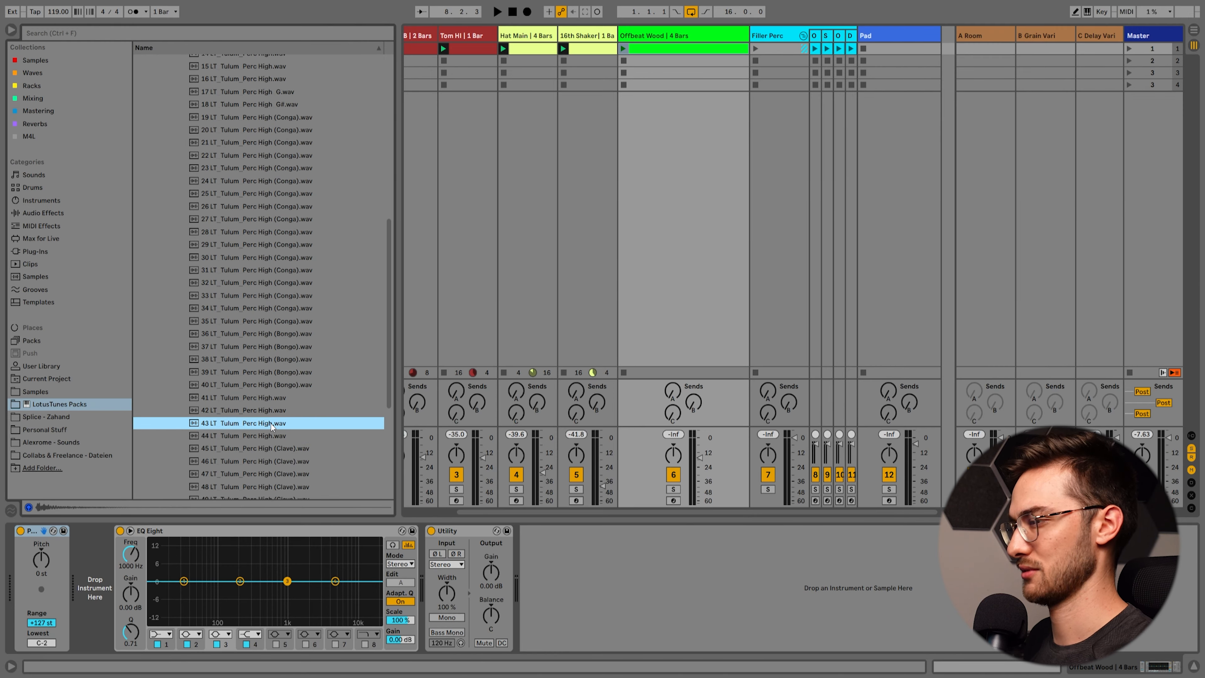
{"action": "key", "text": "Return"}
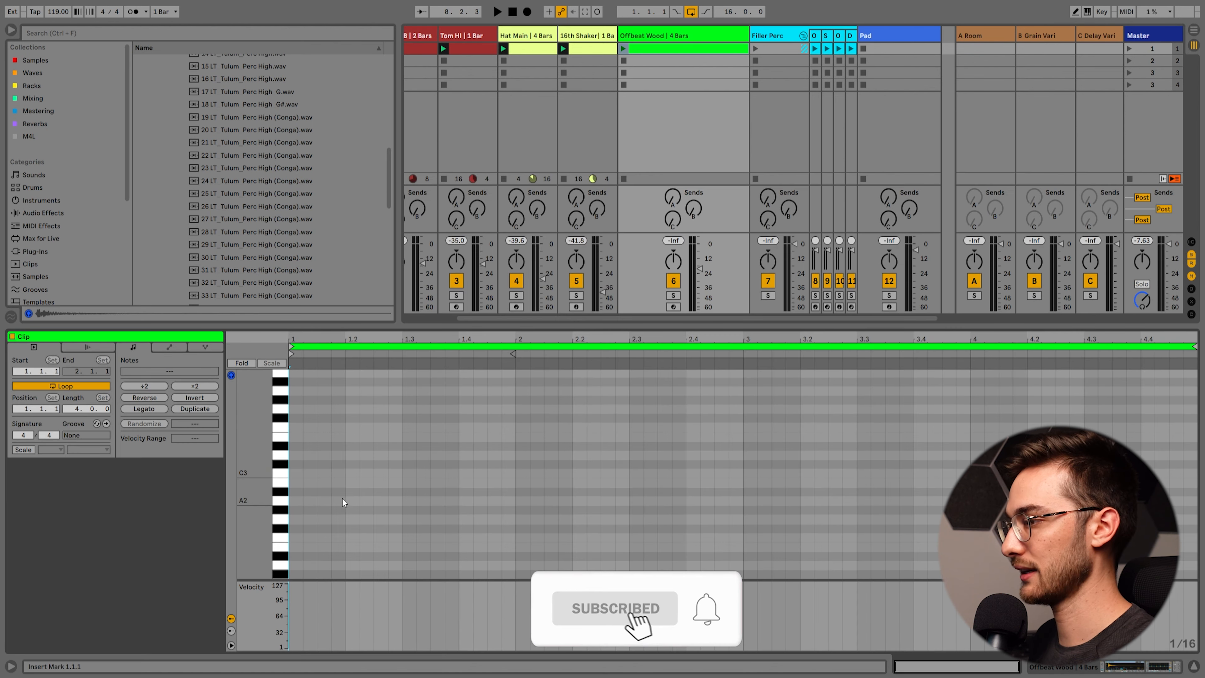
Step: Lower the Offbeat Wood track's volume to about -21.6 dB and play C3 notes added at 1.1.3, 1.2.2, 1.3.2 and 1.4.3
{"action": "left_click_drag", "start_coordinate": [700, 268], "coordinate": [699, 271]}
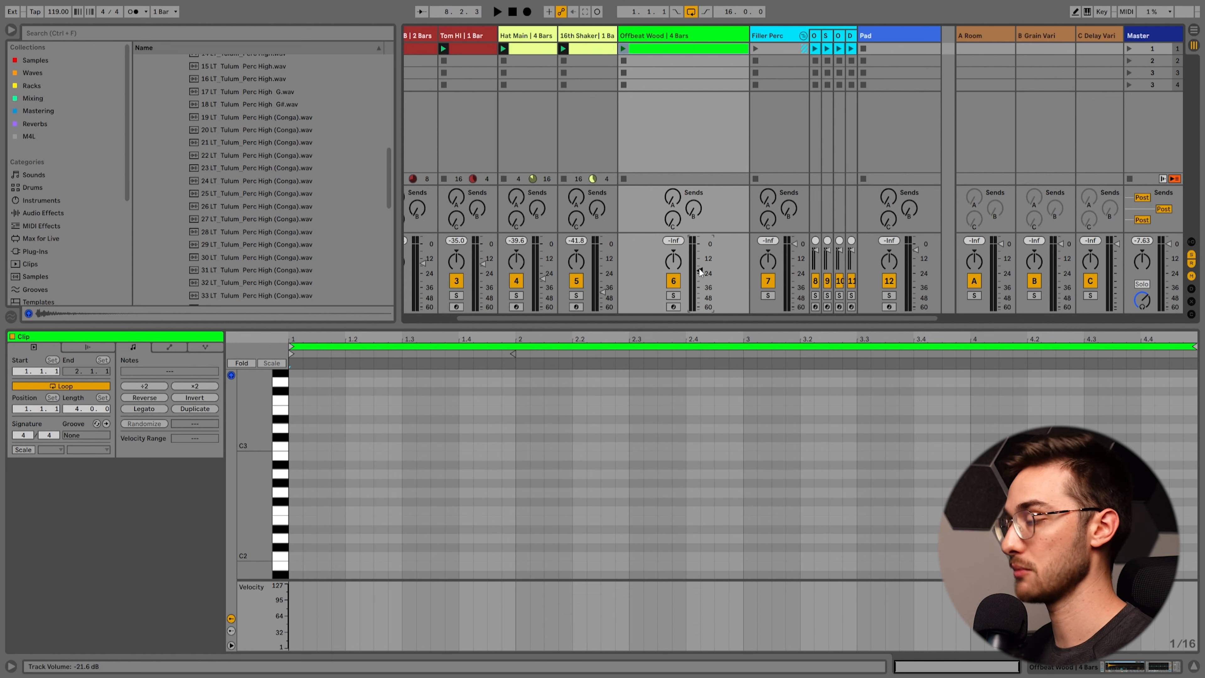
{"action": "double_click", "coordinate": [325, 446]}
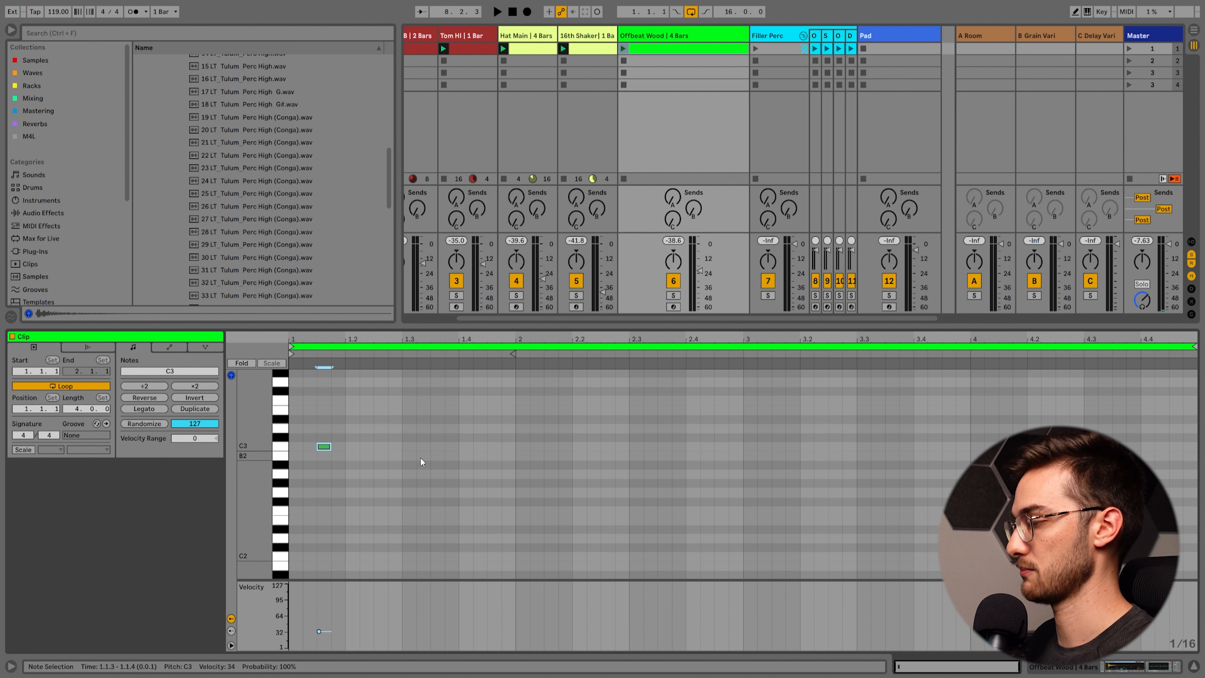
{"action": "key", "text": "space"}
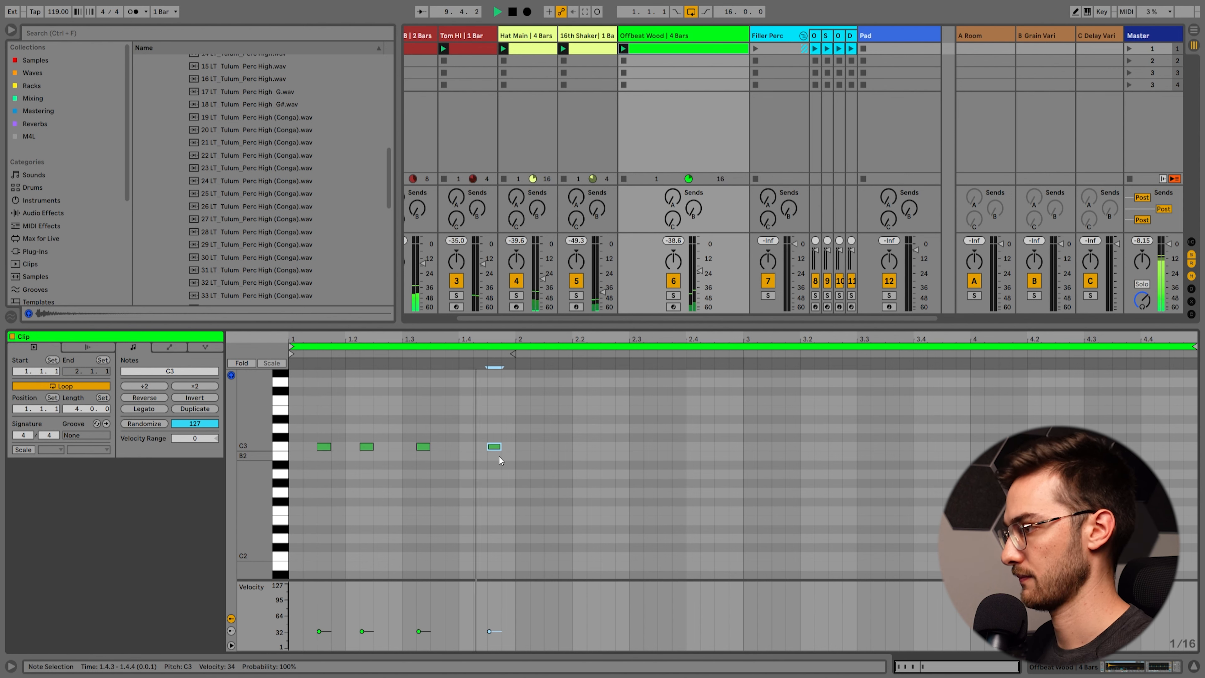
Step: Duplicate the wood pattern into bar 2, shift its second note to 2.2.3 and add an extra note at 2.2.2
{"action": "key", "text": "ctrl+a"}
{"action": "key", "text": "ctrl+d"}
{"action": "left_click", "coordinate": [609, 497]}
{"action": "left_click_drag", "start_coordinate": [595, 447], "coordinate": [611, 450]}
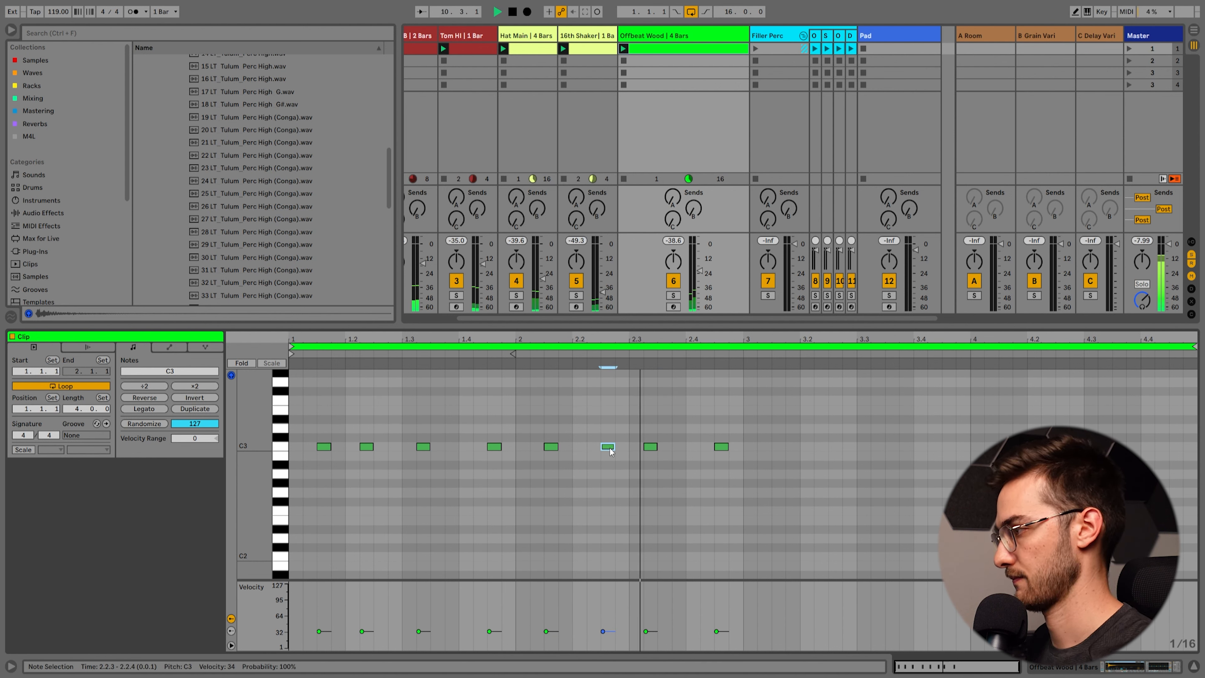
{"action": "key", "text": "space"}
{"action": "left_click_drag", "start_coordinate": [744, 459], "coordinate": [301, 394]}
{"action": "double_click", "coordinate": [594, 446]}
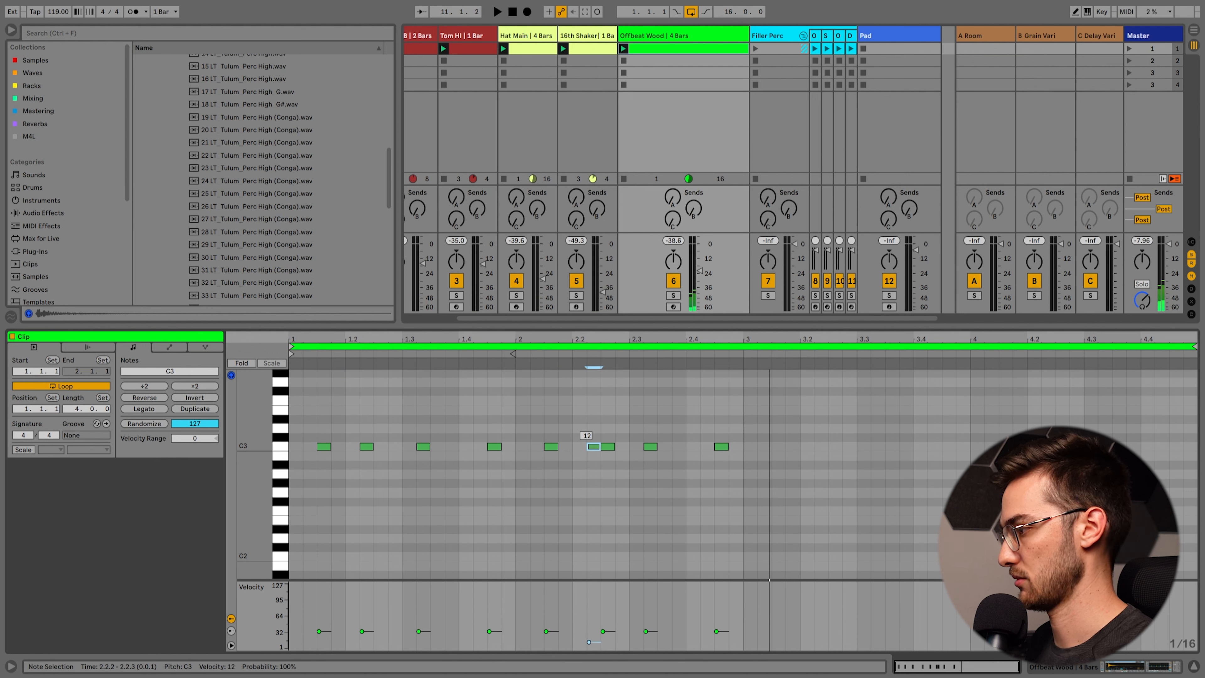
Step: Vary the wood note velocities across bars 1 and 2 between 1 and 104, accenting 1.2.2, 1.4.3, 2.2.3 and 2.4.3
{"action": "left_click", "coordinate": [606, 447]}
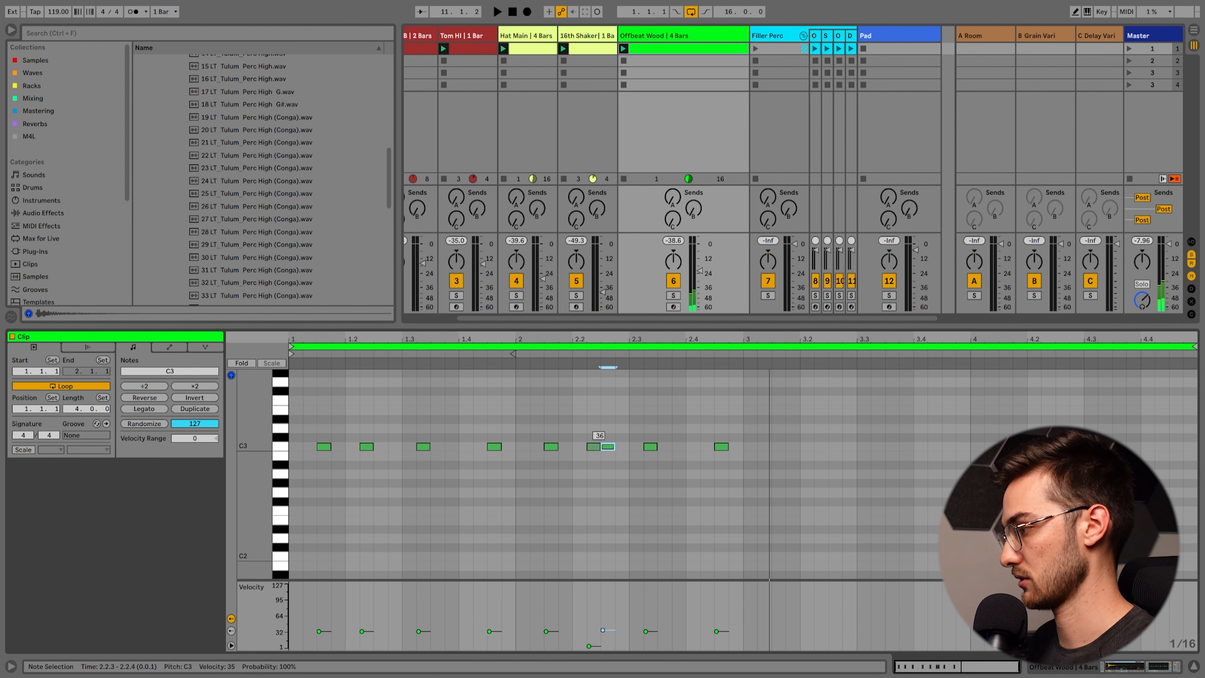
{"action": "mouse_move", "coordinate": [319, 631]}
{"action": "left_mouse_down"}
{"action": "mouse_move", "coordinate": [362, 628]}
{"action": "mouse_move", "coordinate": [368, 602]}
{"action": "left_mouse_up"}
{"action": "left_click_drag", "start_coordinate": [419, 632], "coordinate": [418, 646]}
{"action": "mouse_move", "coordinate": [490, 631]}
{"action": "left_mouse_down"}
{"action": "mouse_move", "coordinate": [489, 614]}
{"action": "mouse_move", "coordinate": [546, 641]}
{"action": "left_mouse_up"}
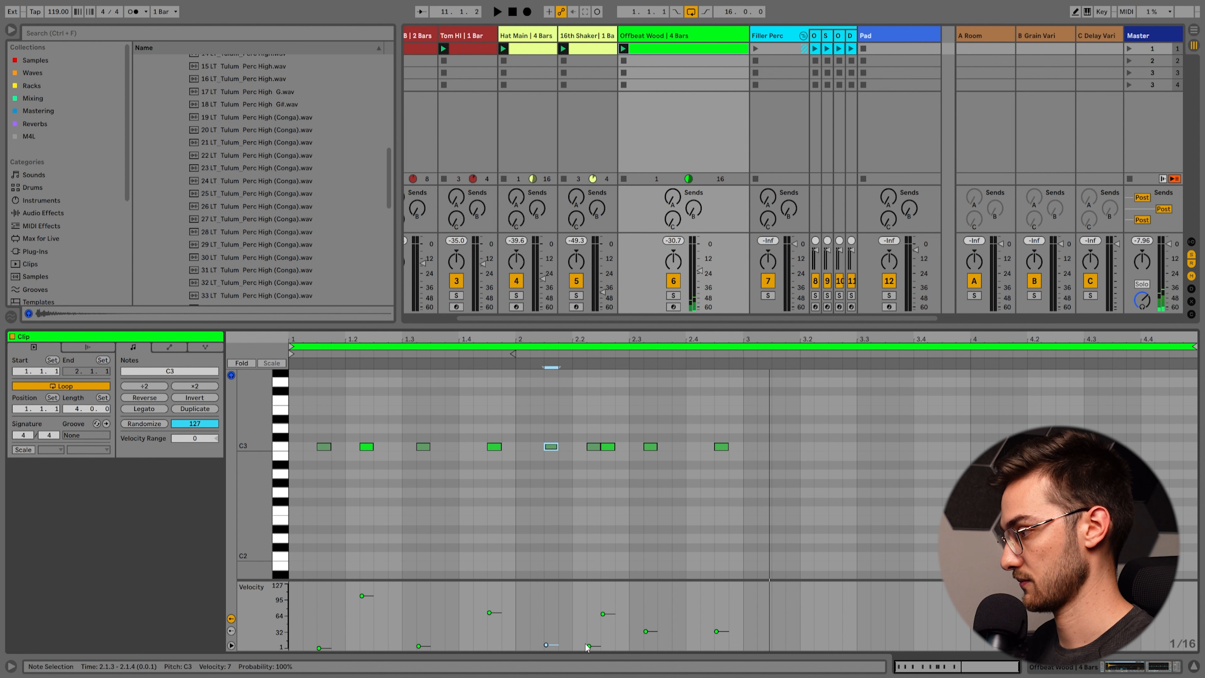
{"action": "mouse_move", "coordinate": [603, 614]}
{"action": "left_mouse_down"}
{"action": "mouse_move", "coordinate": [612, 602]}
{"action": "mouse_move", "coordinate": [646, 639]}
{"action": "mouse_move", "coordinate": [717, 628]}
{"action": "left_mouse_up"}
Step: Duplicate the two-bar wood pattern into bars 3 and 4 and play it with the groove
{"action": "left_click_drag", "start_coordinate": [746, 485], "coordinate": [291, 364]}
{"action": "key", "text": "ctrl+d"}
{"action": "key", "text": "space"}
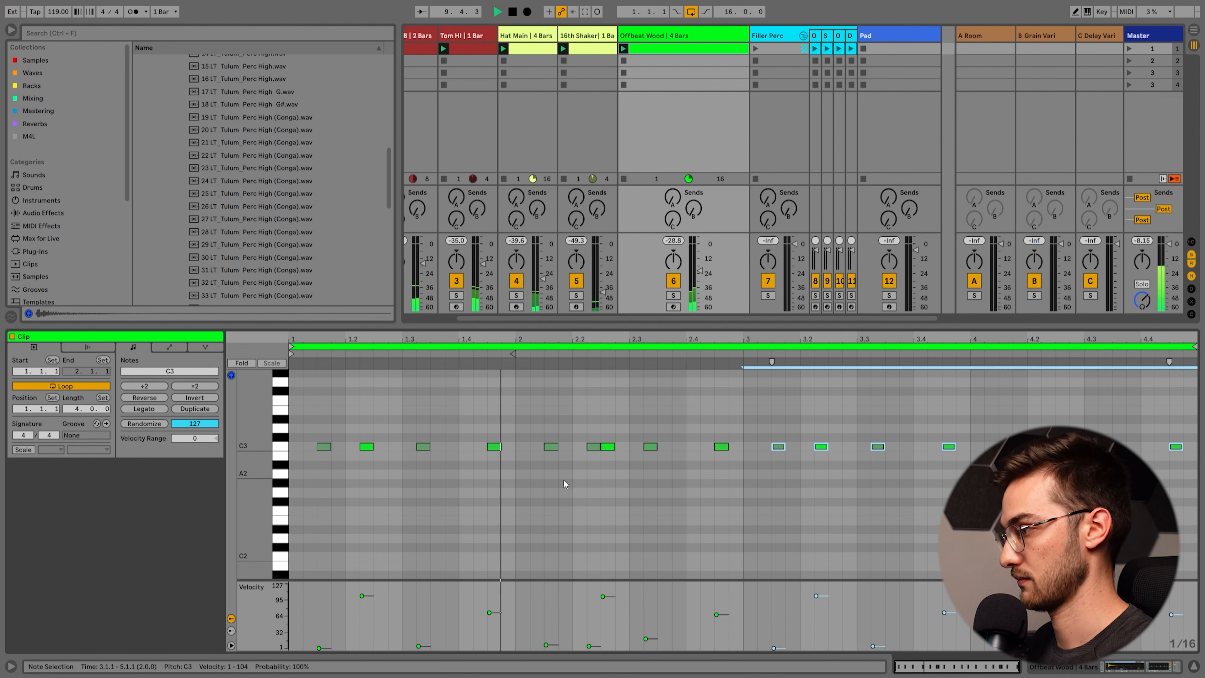
Step: Add extra C3 notes at 4.4.2 and 4.4.4 to form a short fill at the end of the wood clip
{"action": "key", "text": "space"}
{"action": "double_click", "coordinate": [1162, 446]}
{"action": "mouse_move", "coordinate": [1163, 447]}
{"action": "left_mouse_down"}
{"action": "mouse_move", "coordinate": [1163, 476]}
{"action": "mouse_move", "coordinate": [1175, 464]}
{"action": "left_mouse_up"}
{"action": "double_click", "coordinate": [1191, 448]}
{"action": "key", "text": "space"}
{"action": "mouse_move", "coordinate": [1192, 448]}
{"action": "left_mouse_down"}
{"action": "mouse_move", "coordinate": [1191, 436]}
{"action": "mouse_move", "coordinate": [1176, 452]}
{"action": "left_mouse_up"}
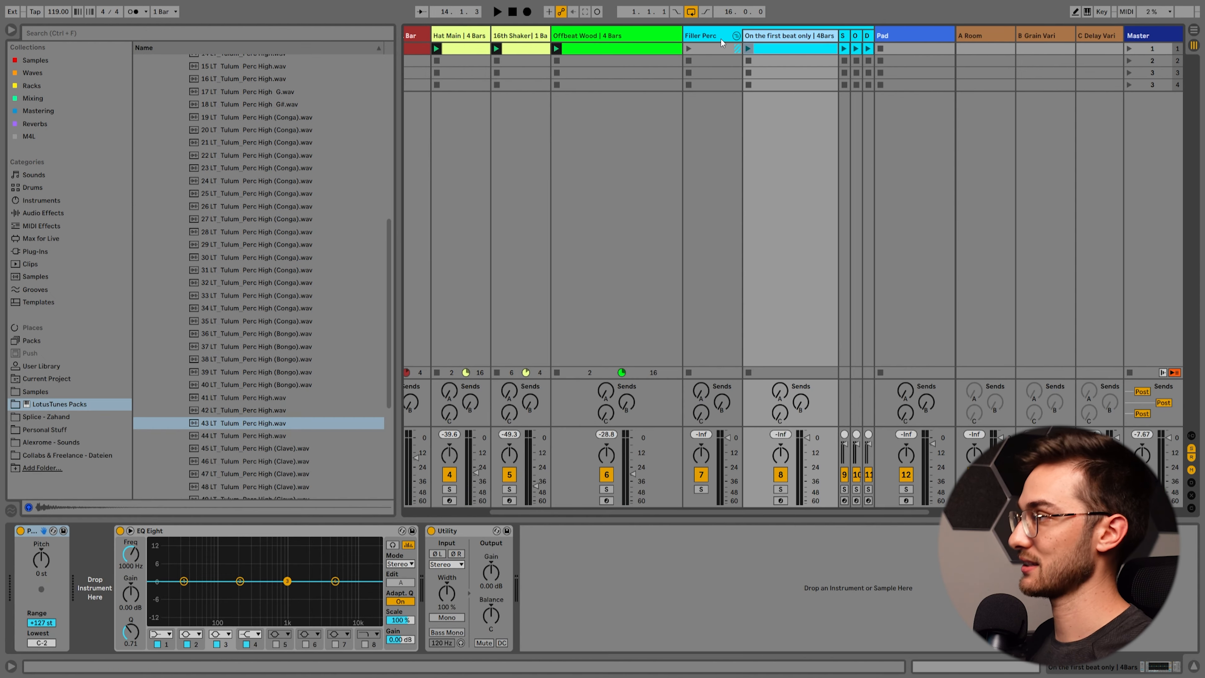
Step: Create a MIDI clip in the first slot of the On the first beat only track and set its loop length to 4 bars
{"action": "key", "text": "Left"}
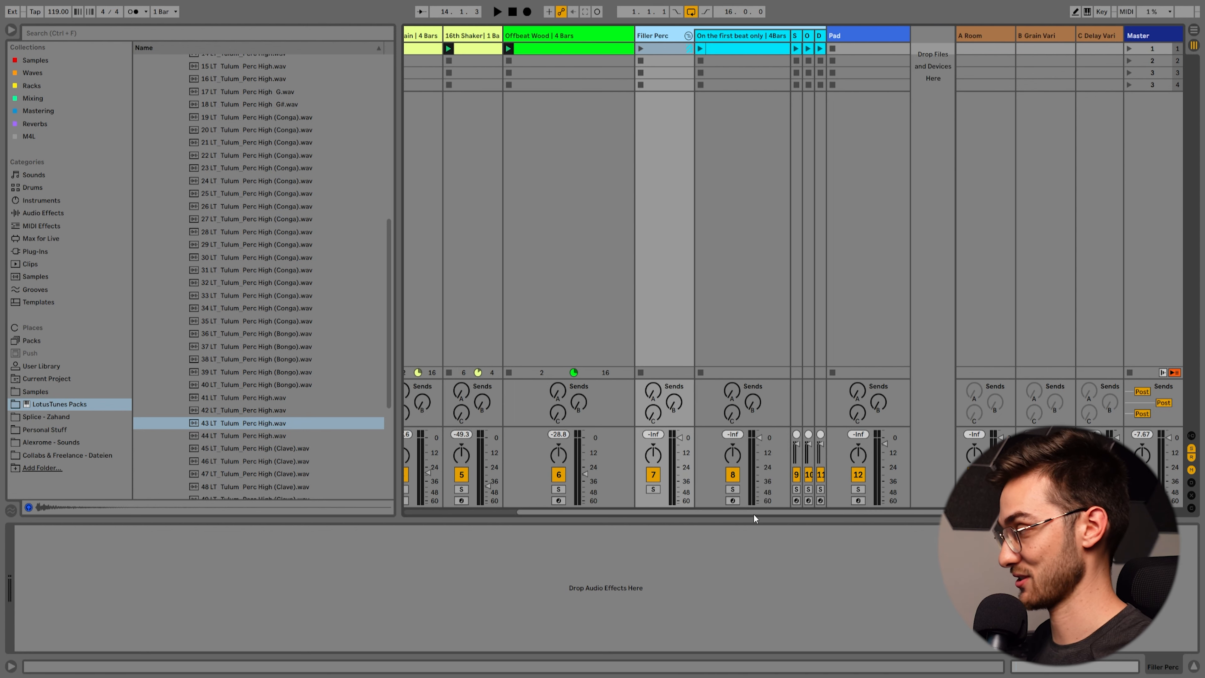
{"action": "left_click", "coordinate": [720, 52]}
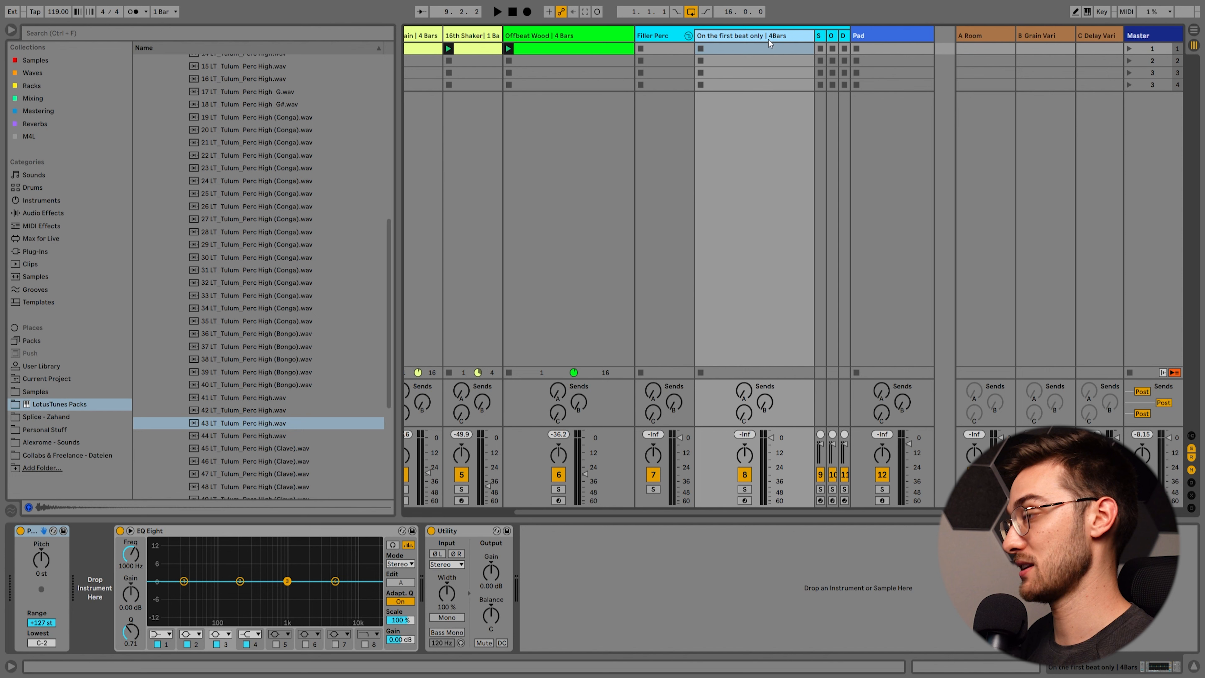
{"action": "left_click", "coordinate": [756, 49]}
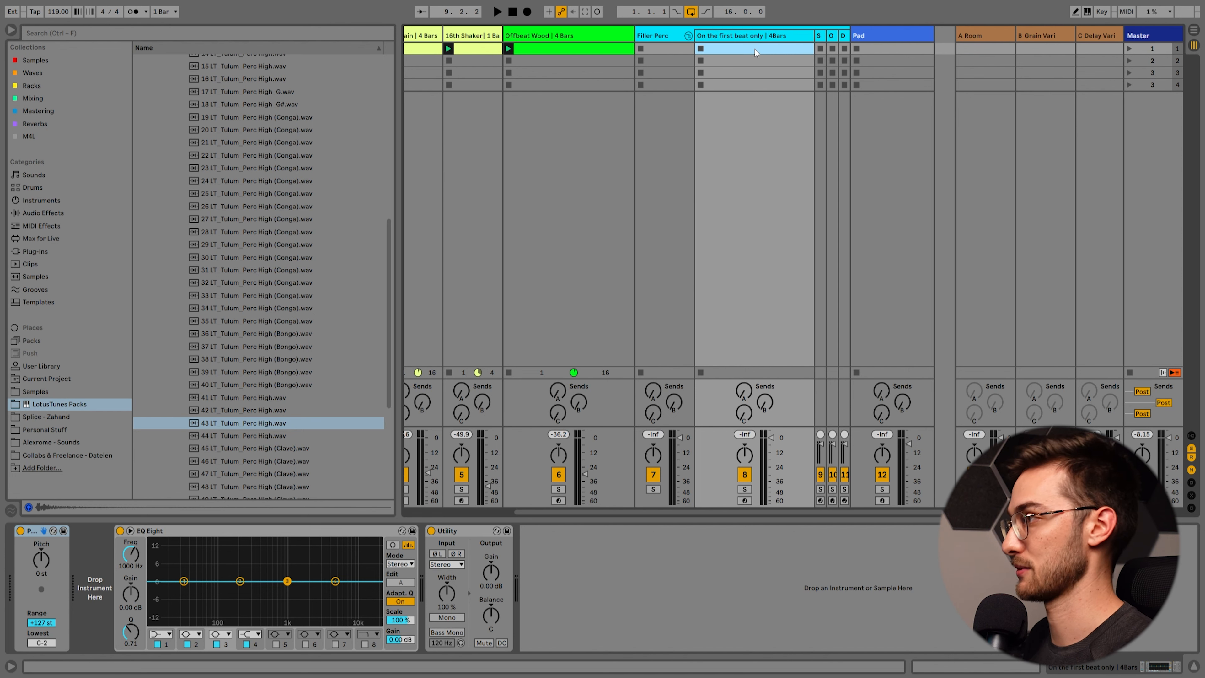
{"action": "double_click", "coordinate": [728, 55]}
{"action": "left_click", "coordinate": [79, 408]}
{"action": "type", "text": "4"}
{"action": "key", "text": "Return"}
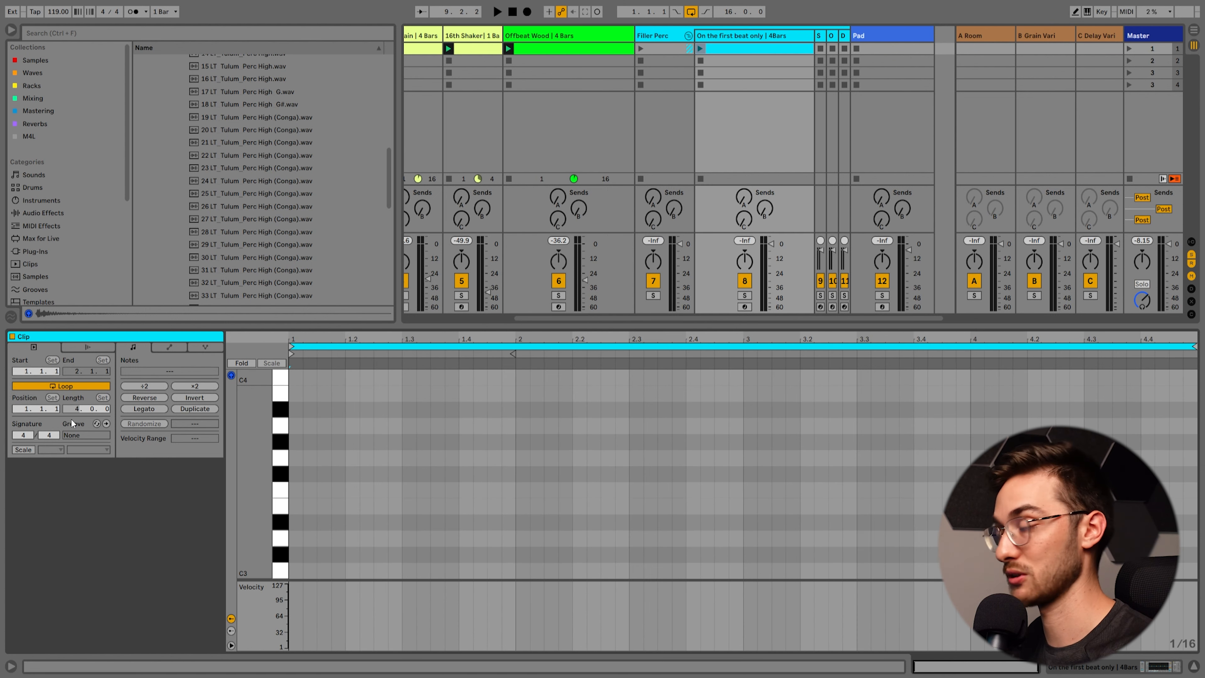
Step: Find 07 LT_Tulum_Hat.wav among the Tulum hat one-shots and load it as the On the first beat only track's instrument
{"action": "left_click", "coordinate": [536, 37]}
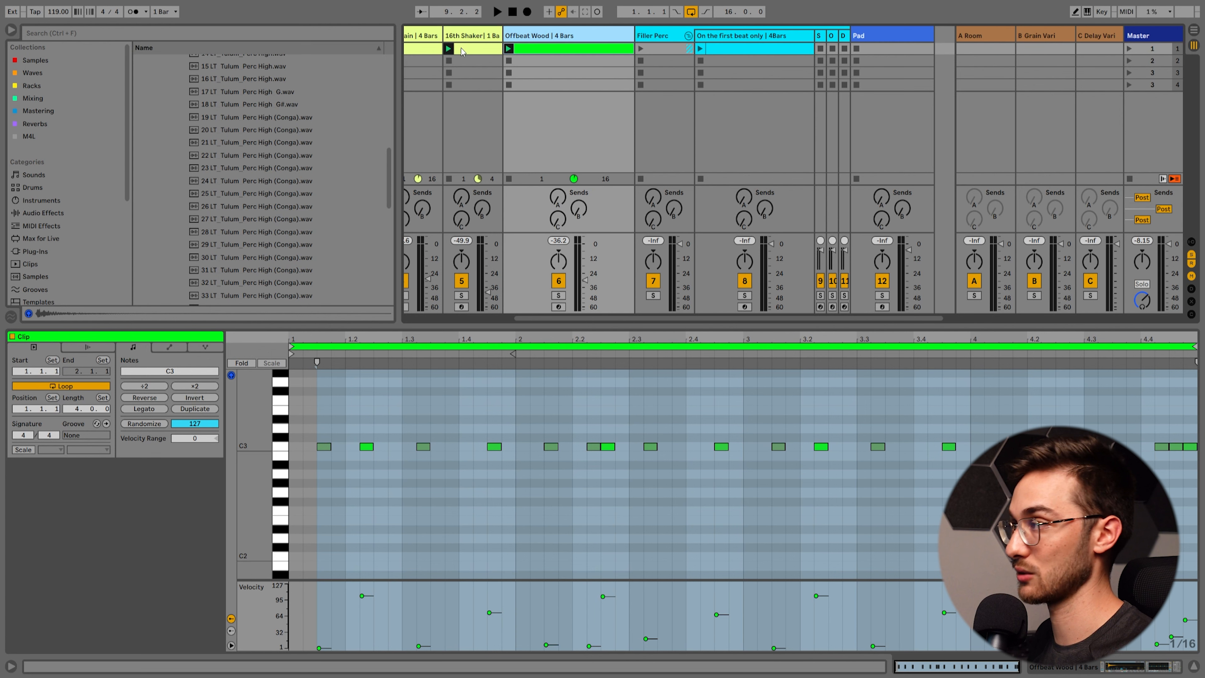
{"action": "left_click", "coordinate": [774, 49]}
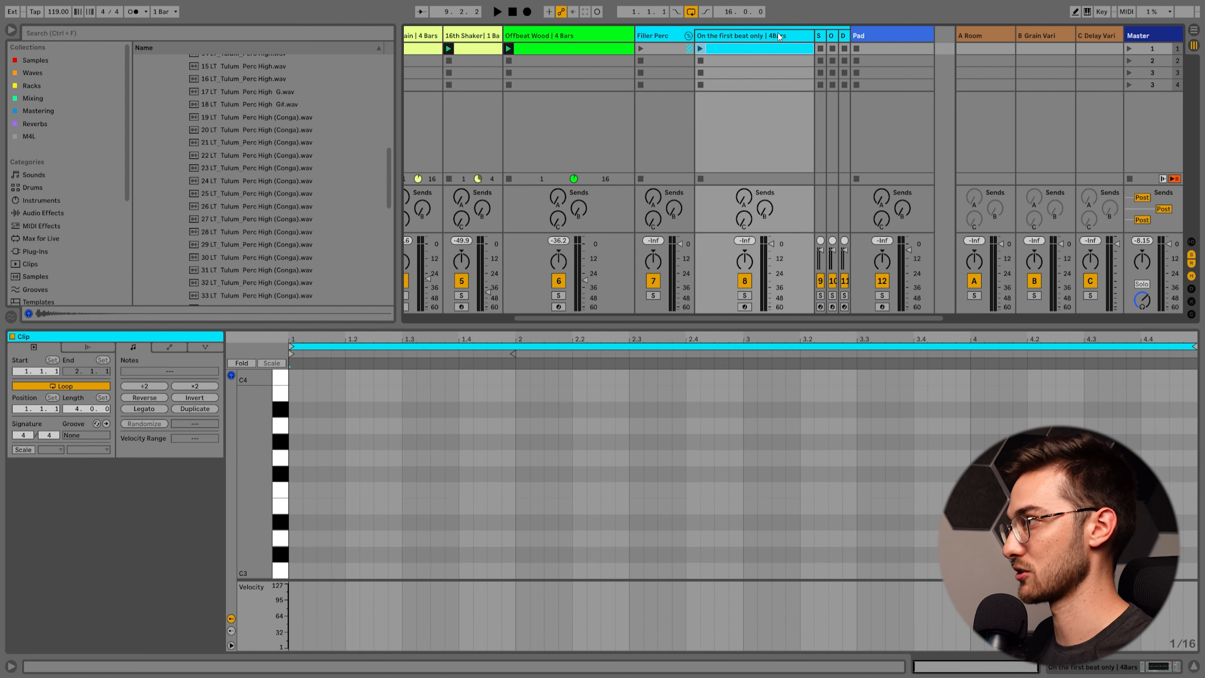
{"action": "left_click", "coordinate": [778, 36]}
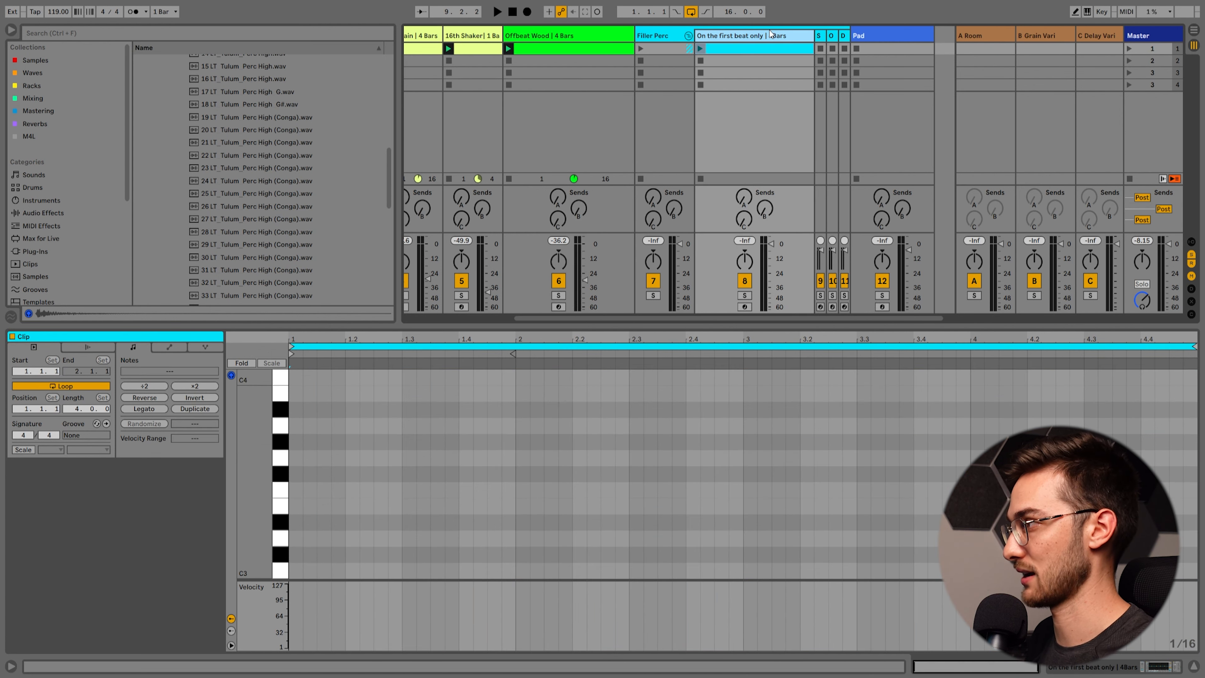
{"action": "left_click", "coordinate": [729, 65]}
{"action": "scroll", "coordinate": [247, 285], "scroll_direction": "up", "scroll_amount": 7}
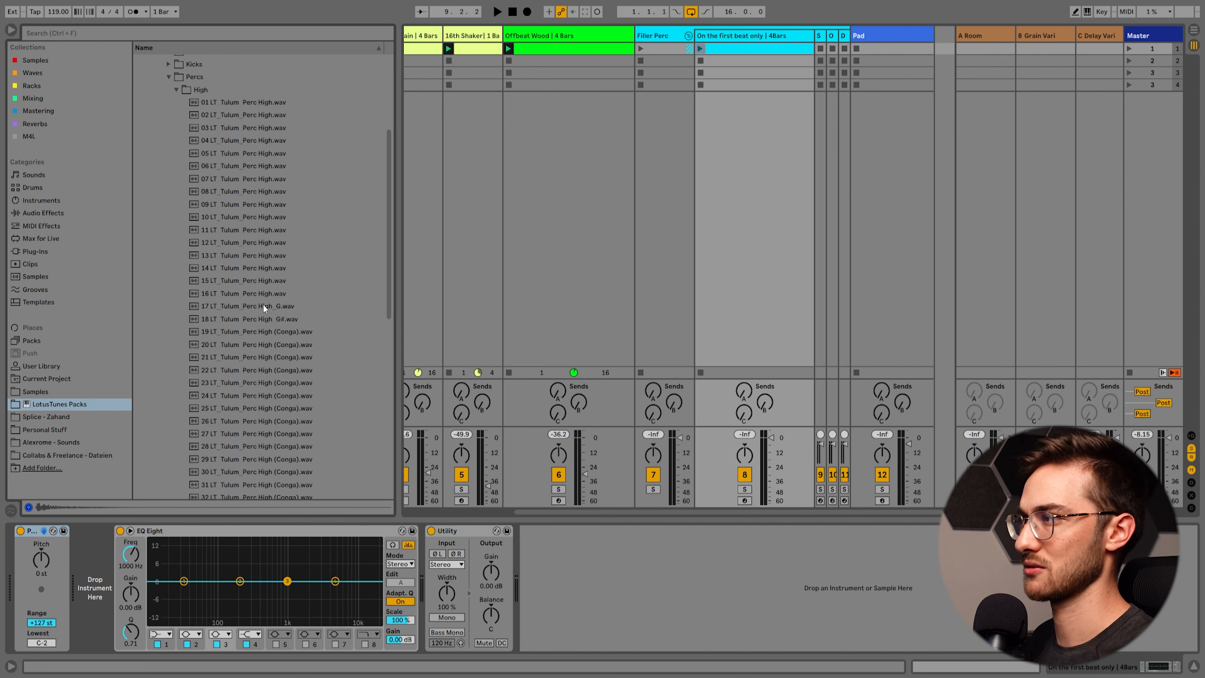
{"action": "left_click", "coordinate": [176, 158]}
{"action": "left_click", "coordinate": [178, 265]}
{"action": "left_click", "coordinate": [169, 226]}
{"action": "left_click", "coordinate": [227, 315]}
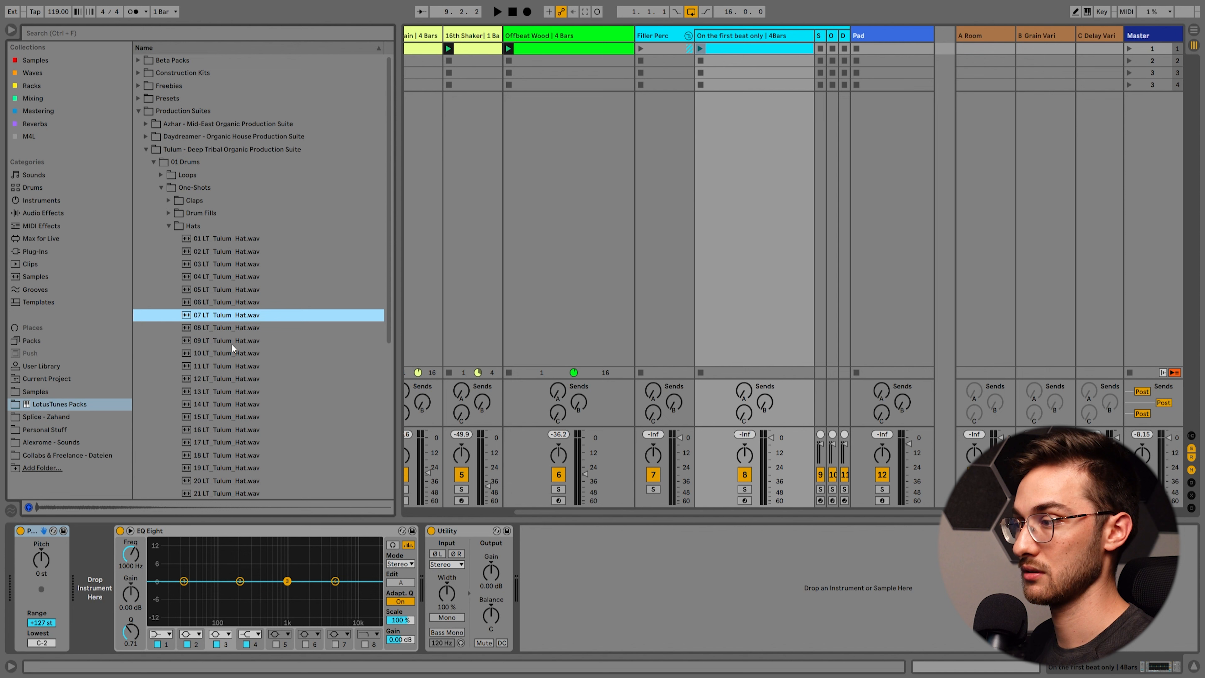
{"action": "scroll", "coordinate": [232, 345], "scroll_direction": "down", "scroll_amount": 1}
{"action": "left_click_drag", "start_coordinate": [229, 277], "coordinate": [113, 591]}
Step: Lower the On the first beat only track's volume to -19.0 dB and add a C3 note at 1.1.1 in its clip
{"action": "left_click", "coordinate": [734, 52]}
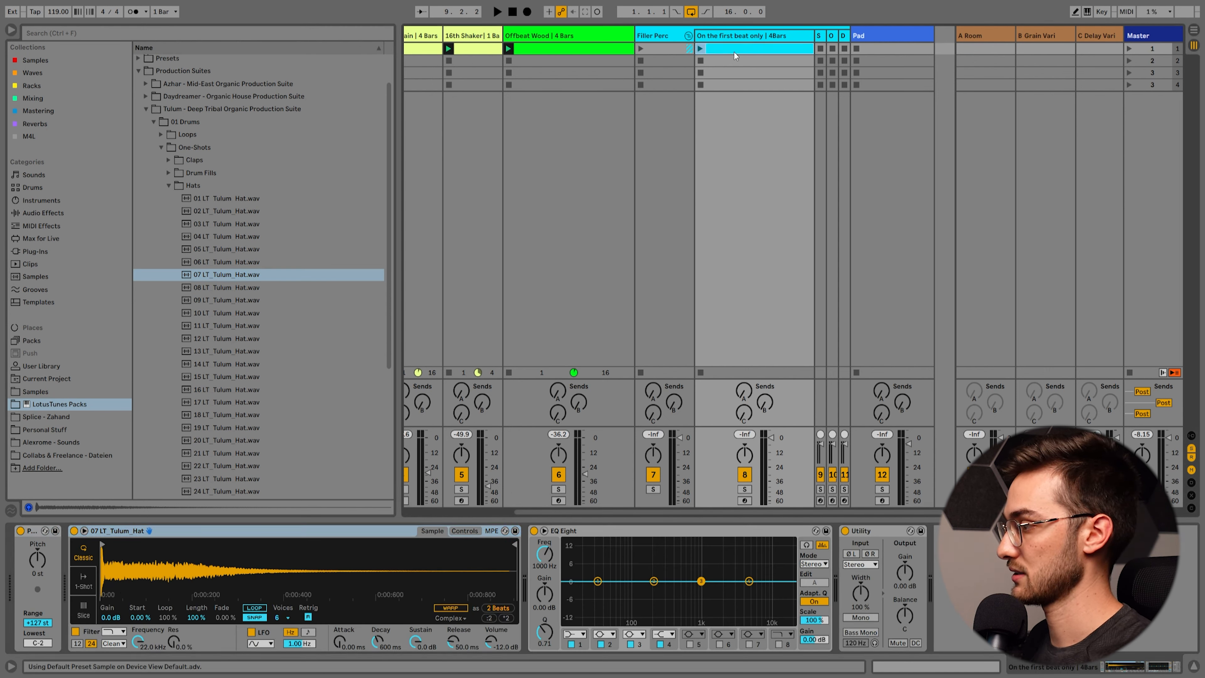
{"action": "left_click_drag", "start_coordinate": [769, 441], "coordinate": [769, 459]}
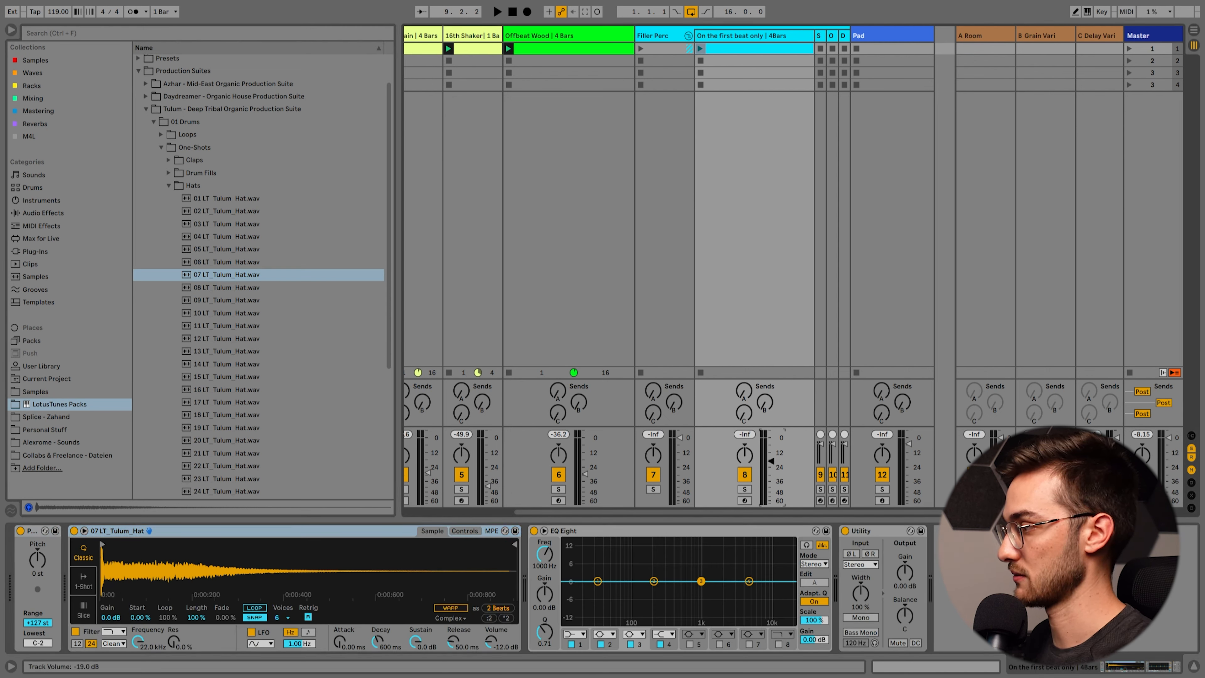
{"action": "double_click", "coordinate": [730, 52]}
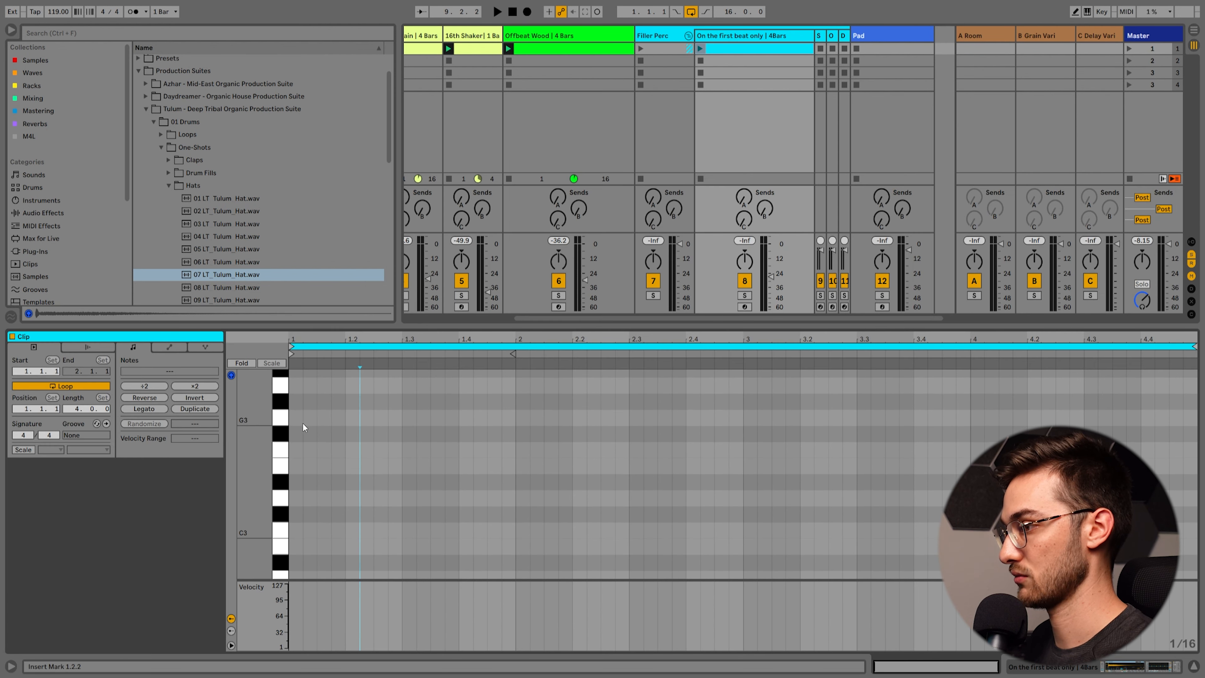
{"action": "scroll", "coordinate": [298, 522], "scroll_direction": "down", "scroll_amount": 1}
{"action": "double_click", "coordinate": [295, 503]}
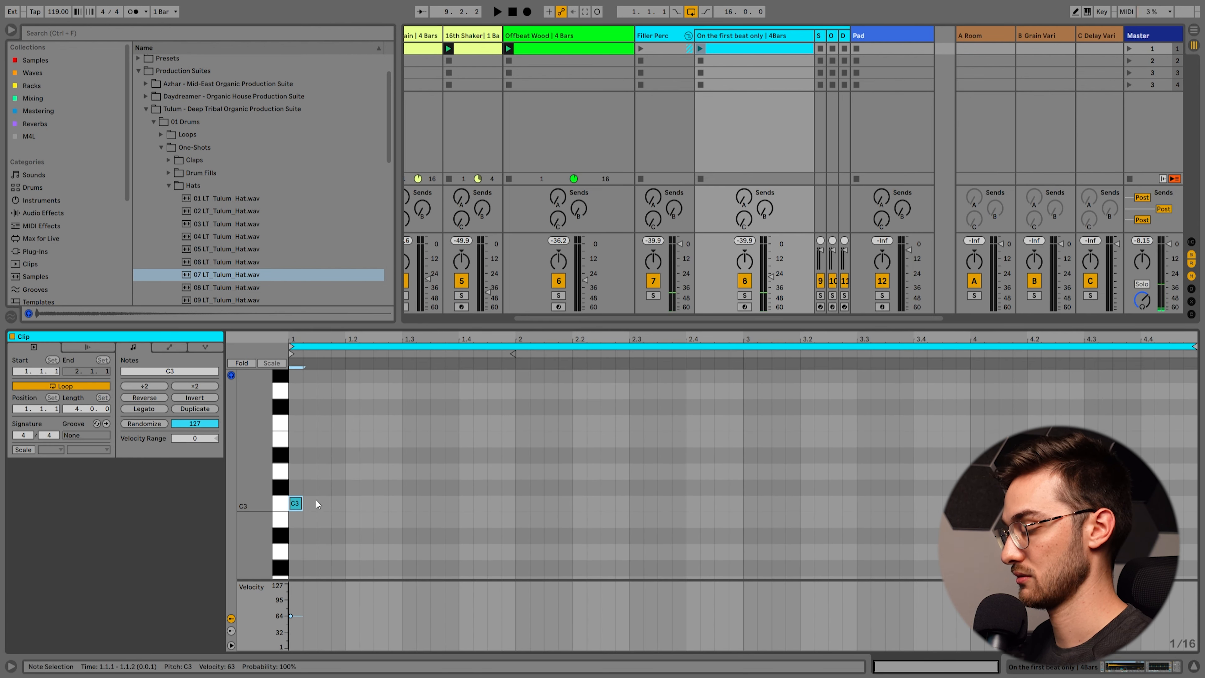
Step: Switch the first-beat hat's sampler to 1-Shot mode and play its clip with the groove
{"action": "key", "text": "shift+Tab"}
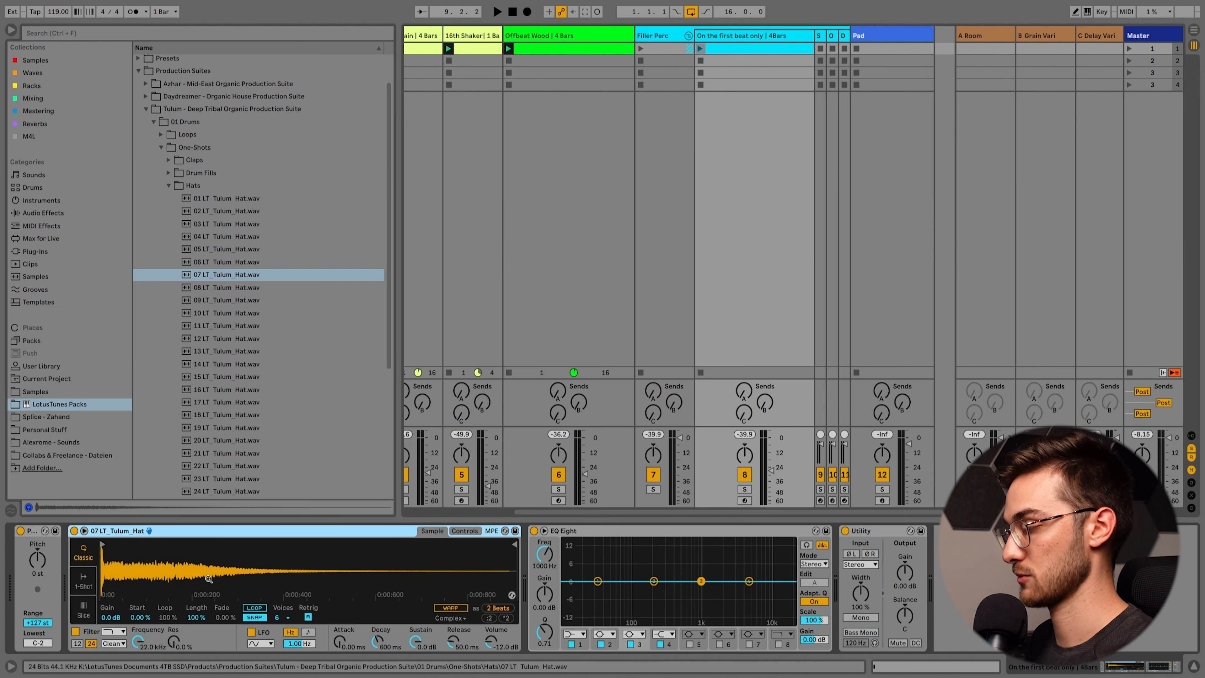
{"action": "left_click", "coordinate": [83, 584]}
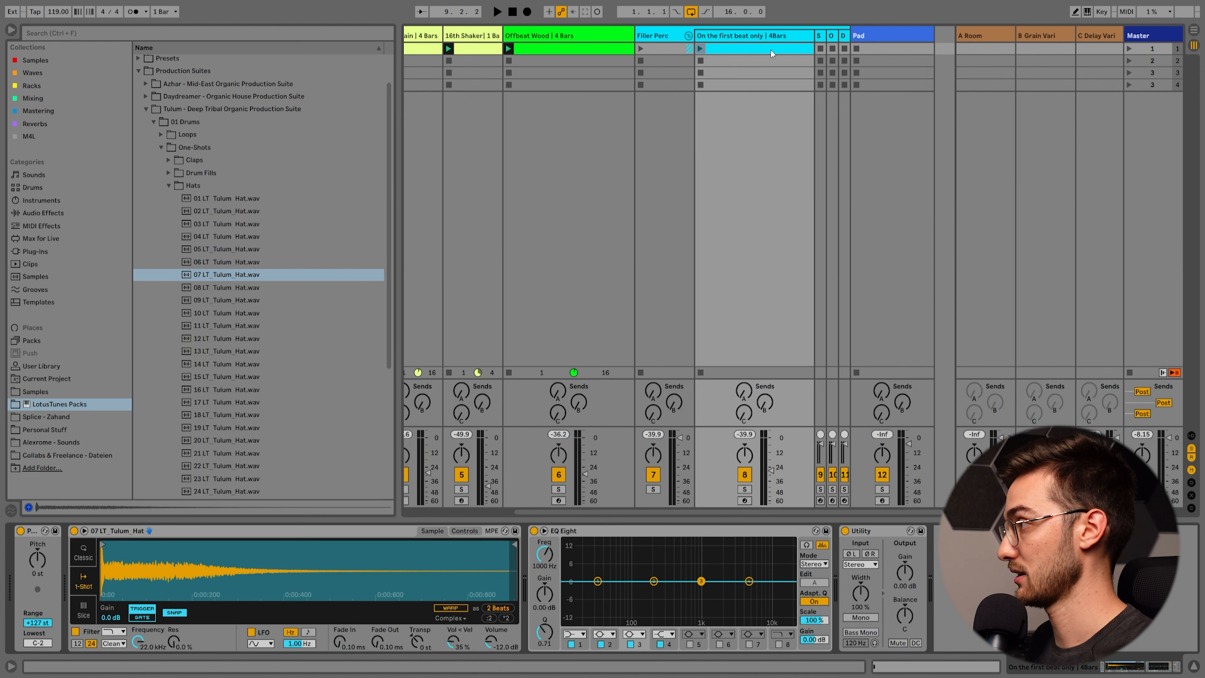
{"action": "key", "text": "space"}
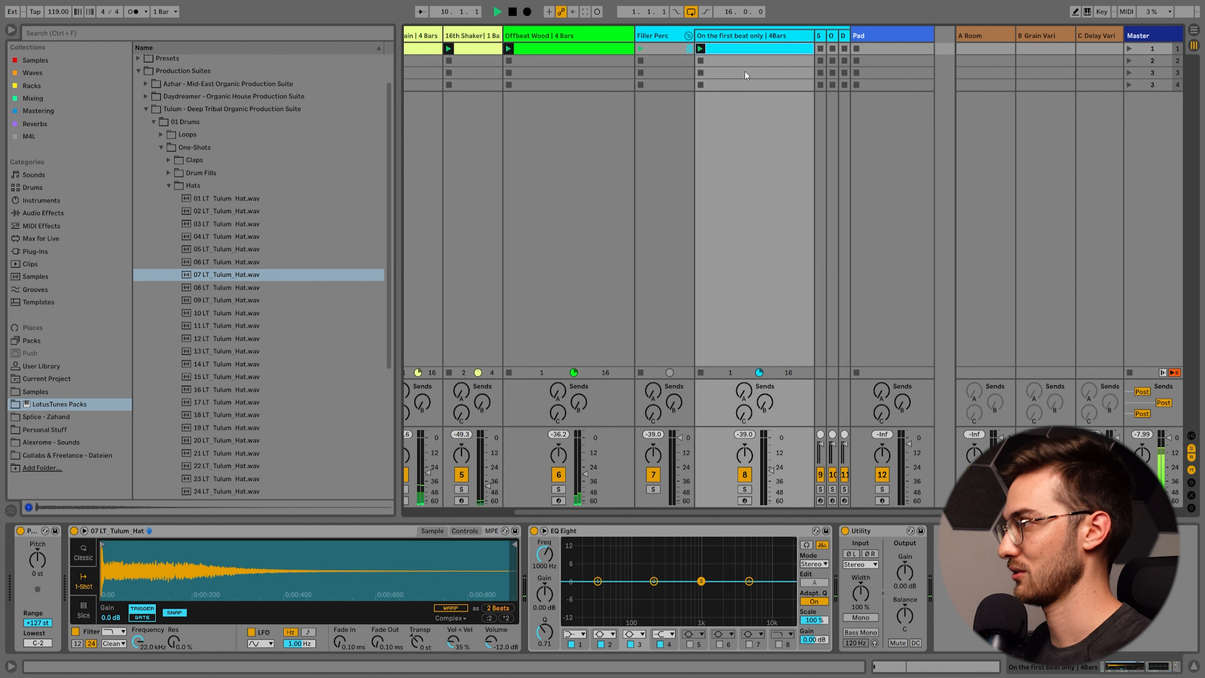
{"action": "key", "text": "shift+Tab"}
{"action": "left_click", "coordinate": [672, 423]}
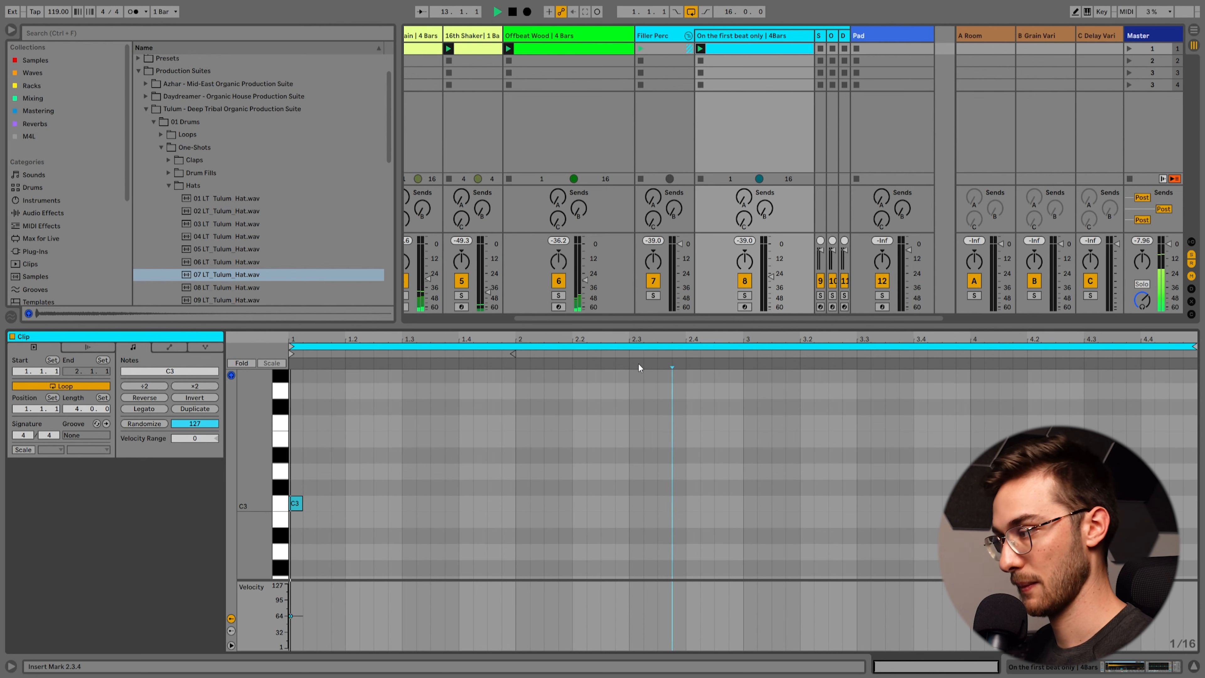
{"action": "key", "text": "shift+Tab"}
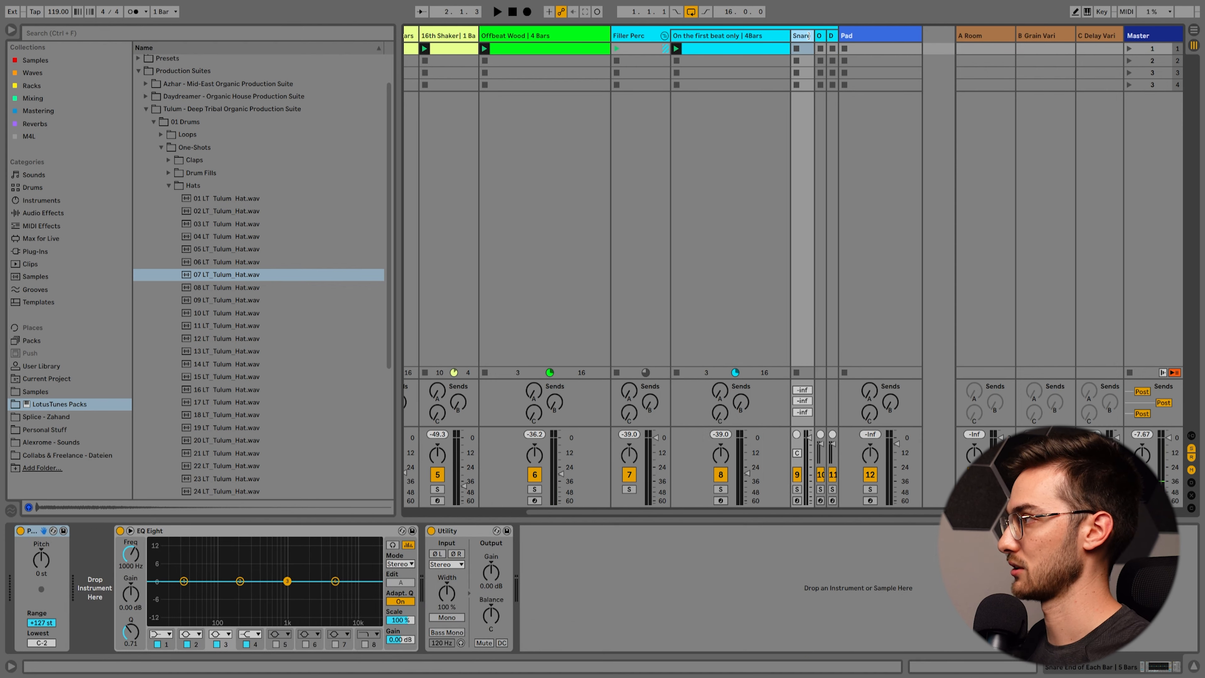
Step: Widen the Snare End of Each Bar track and create a 5-bar looping MIDI clip in its first slot
{"action": "left_click_drag", "start_coordinate": [808, 35], "coordinate": [859, 32]}
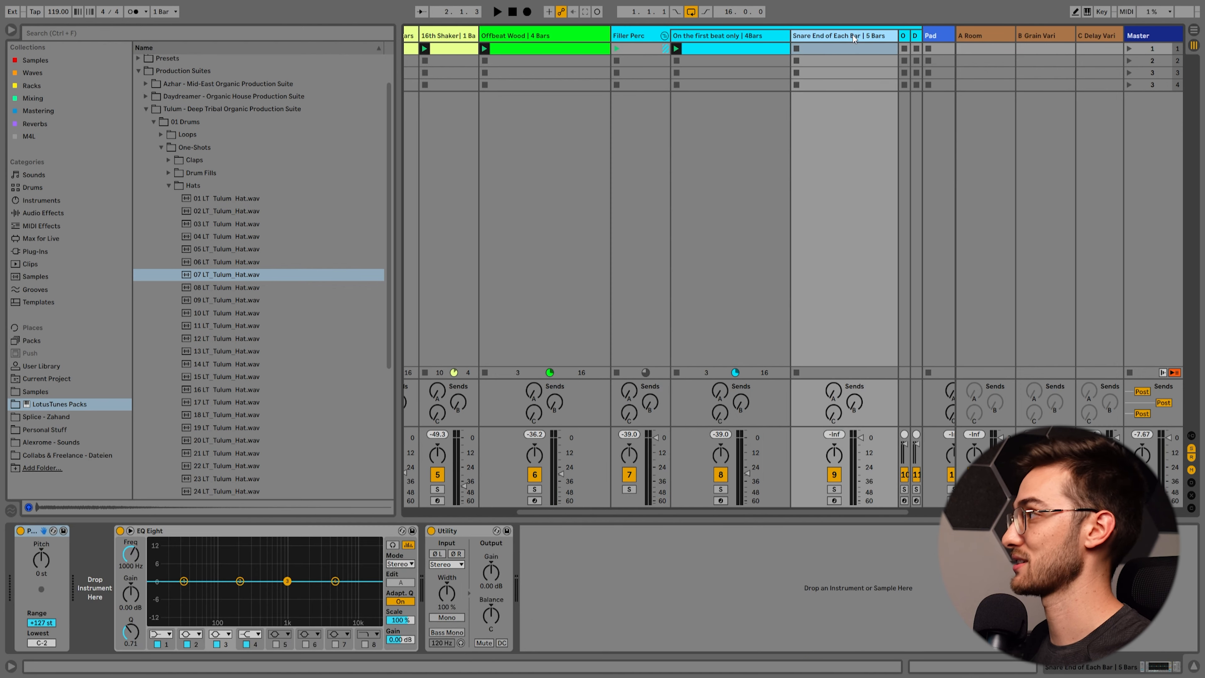
{"action": "left_click_drag", "start_coordinate": [586, 512], "coordinate": [638, 512]}
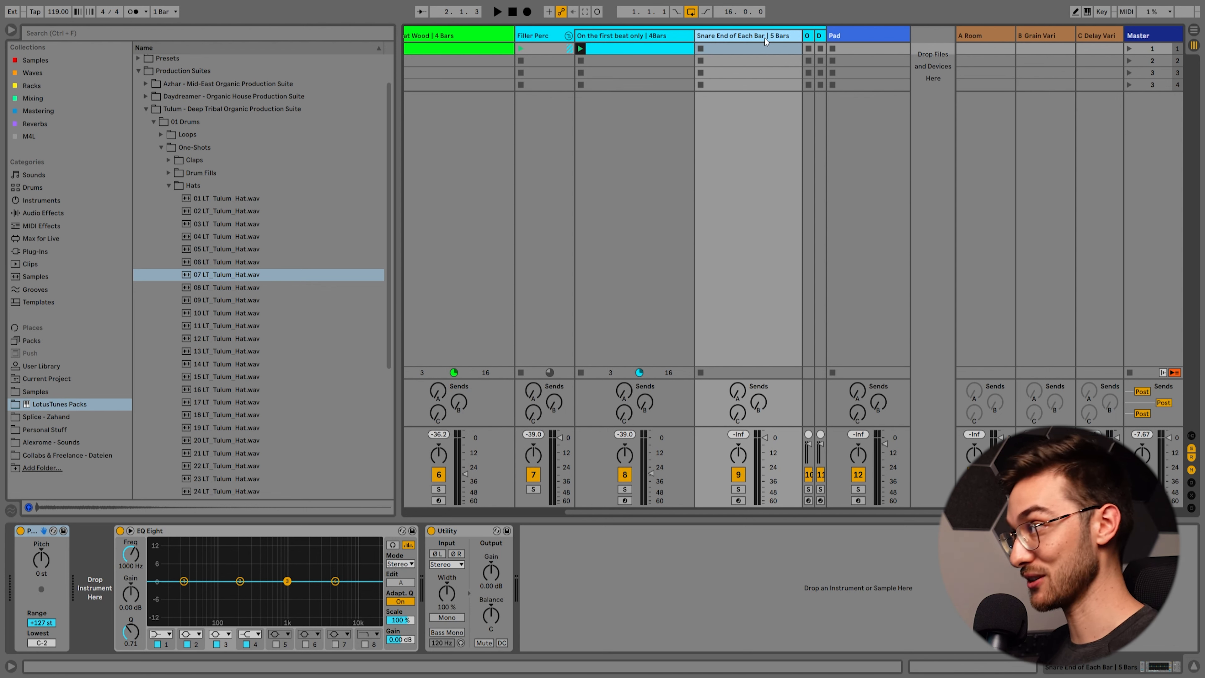
{"action": "left_click", "coordinate": [753, 55]}
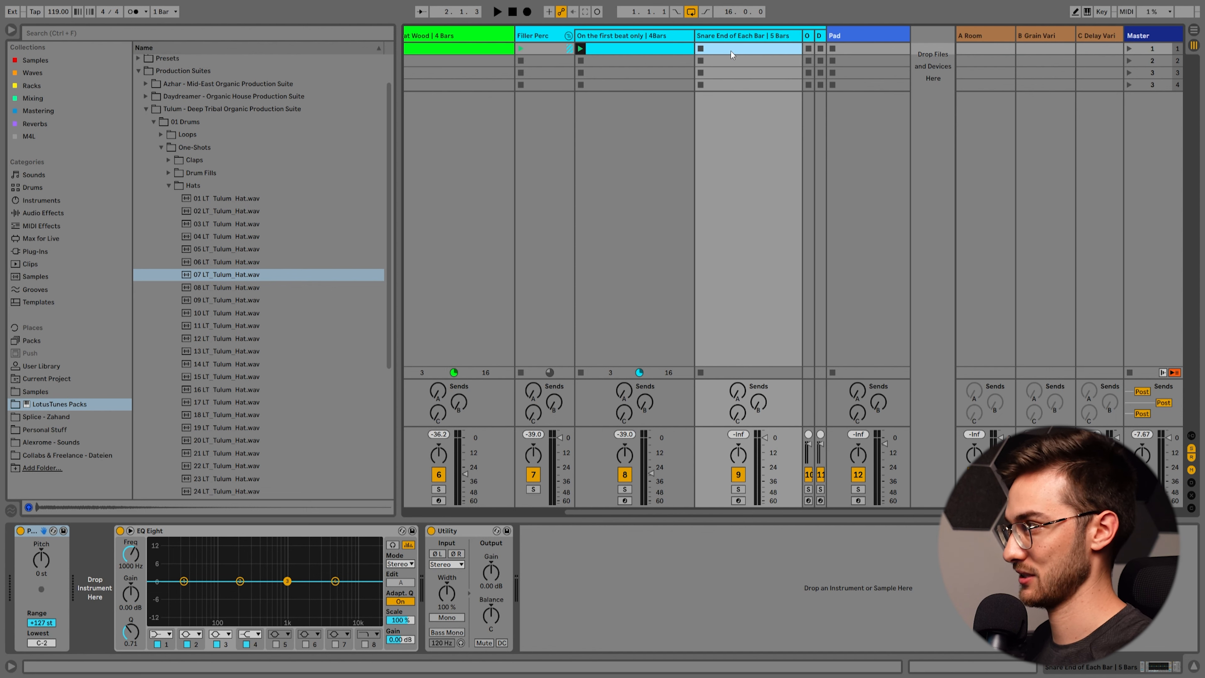
{"action": "double_click", "coordinate": [730, 50]}
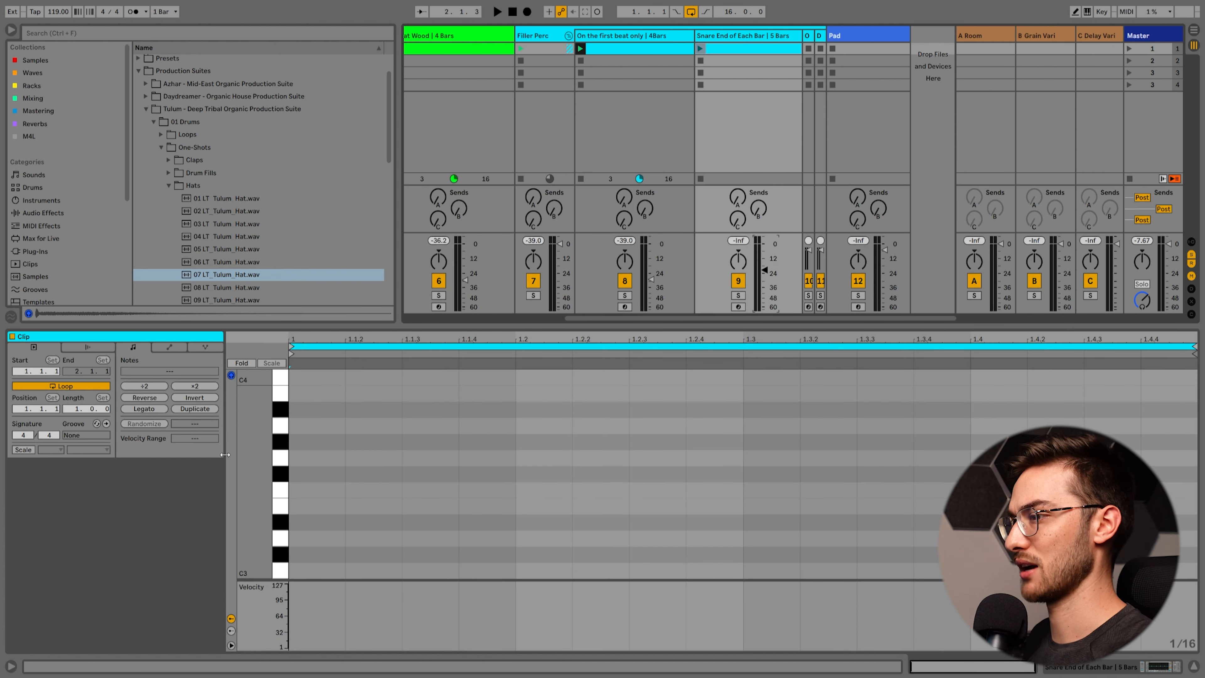
{"action": "key", "text": "Return"}
{"action": "left_click_drag", "start_coordinate": [256, 455], "coordinate": [245, 453]}
Step: Audition the high Tulum percussion one-shots and load 13 LT_Tulum_Perc High.wav as the Snare End of Each Bar track's instrument
{"action": "left_click", "coordinate": [168, 186]}
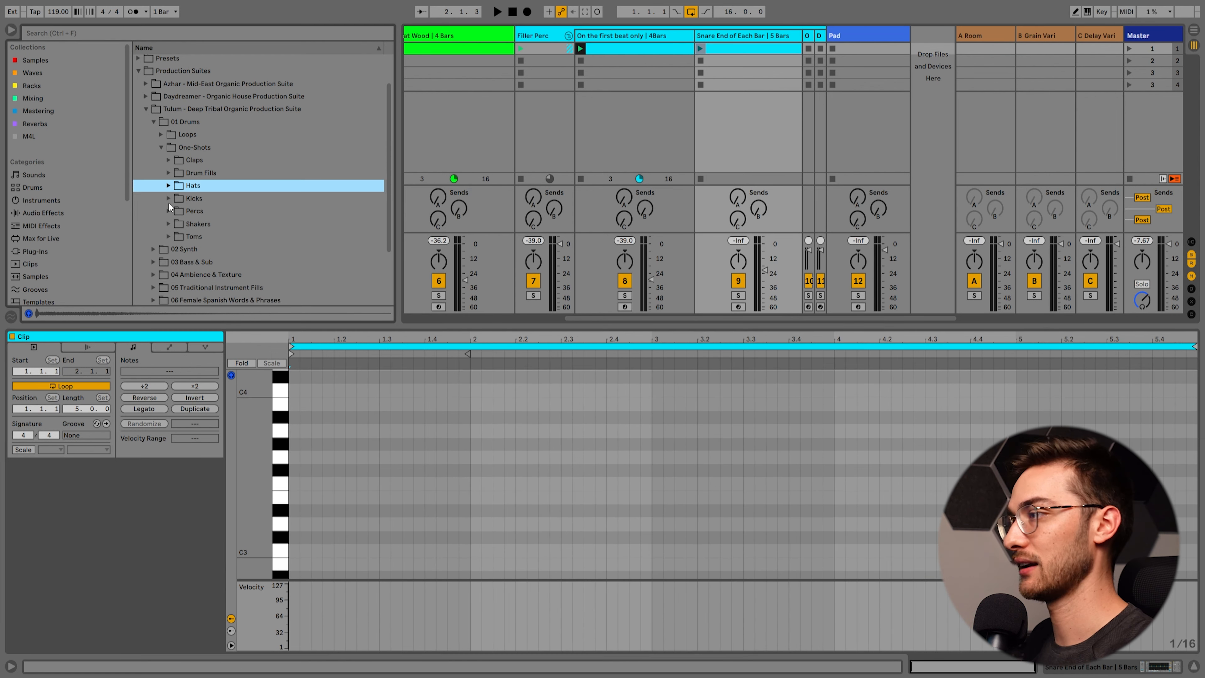
{"action": "right_click", "coordinate": [166, 211]}
{"action": "left_click", "coordinate": [167, 211]}
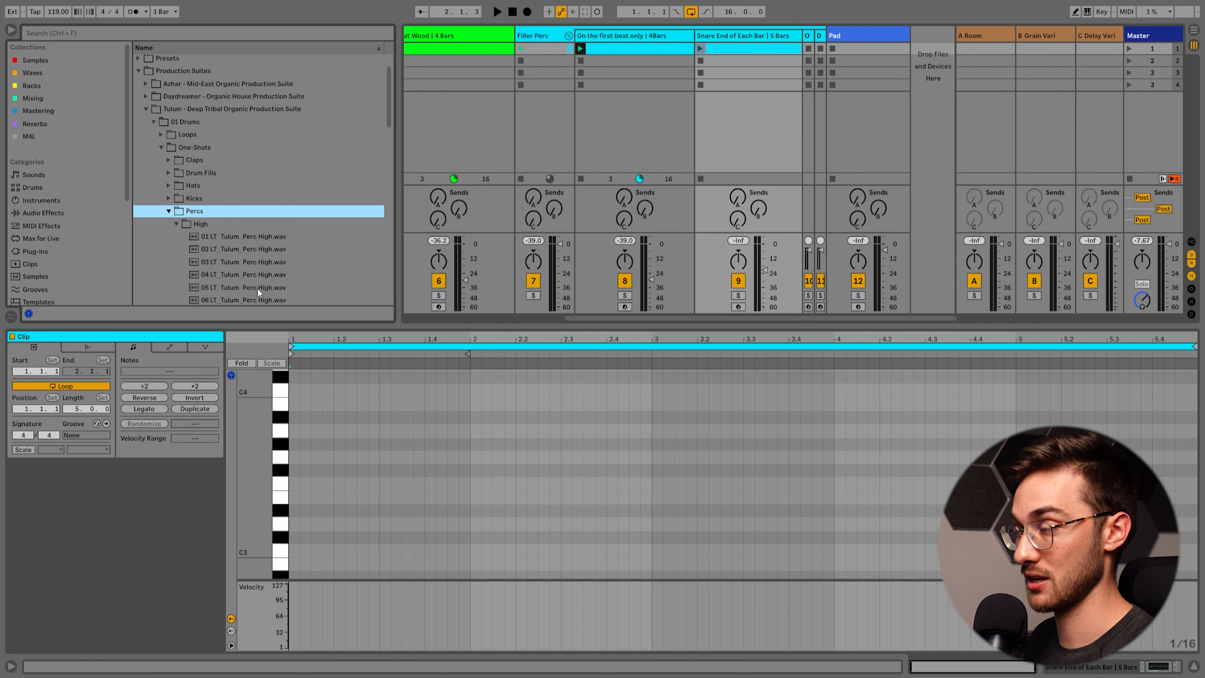
{"action": "scroll", "coordinate": [257, 288], "scroll_direction": "down", "scroll_amount": 5}
{"action": "left_click", "coordinate": [266, 215]}
{"action": "left_click", "coordinate": [266, 253]}
{"action": "left_click", "coordinate": [265, 225]}
{"action": "left_click", "coordinate": [264, 218]}
{"action": "key", "text": "shift+Tab"}
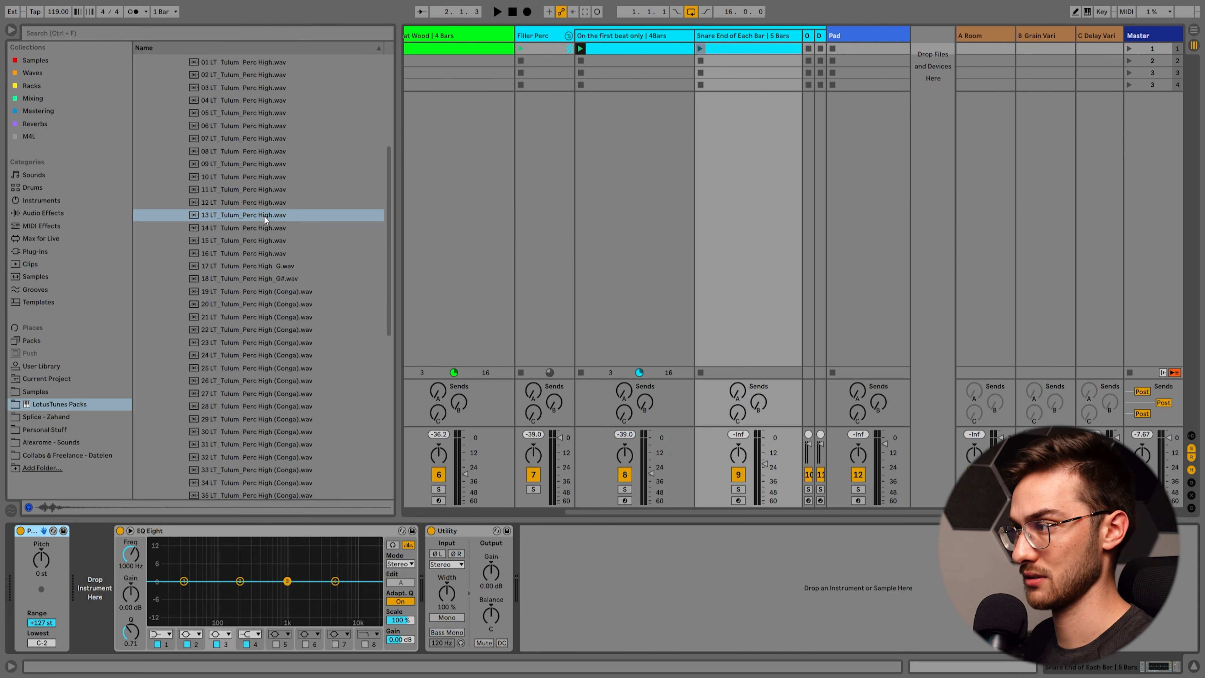
{"action": "double_click", "coordinate": [264, 215]}
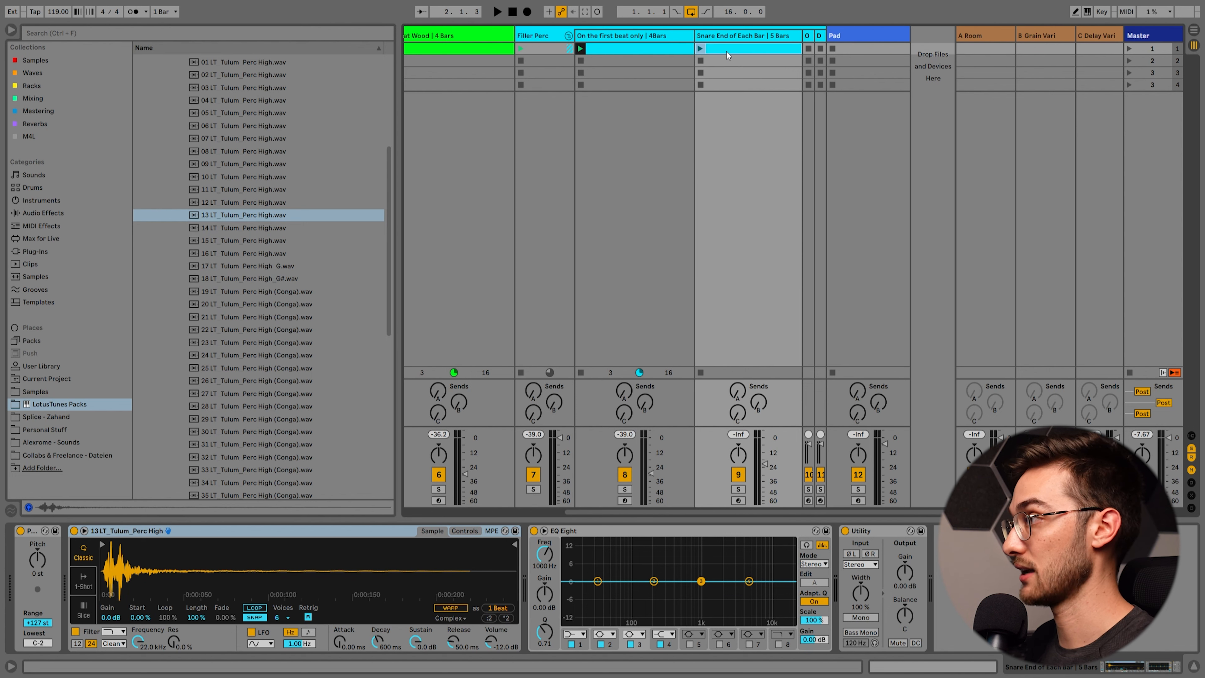
Step: Add C3 sixteenth notes at 1.4.4, 2.4.3, 2.4.4 and 4.4.4 in the Snare End of Each Bar clip
{"action": "double_click", "coordinate": [739, 52]}
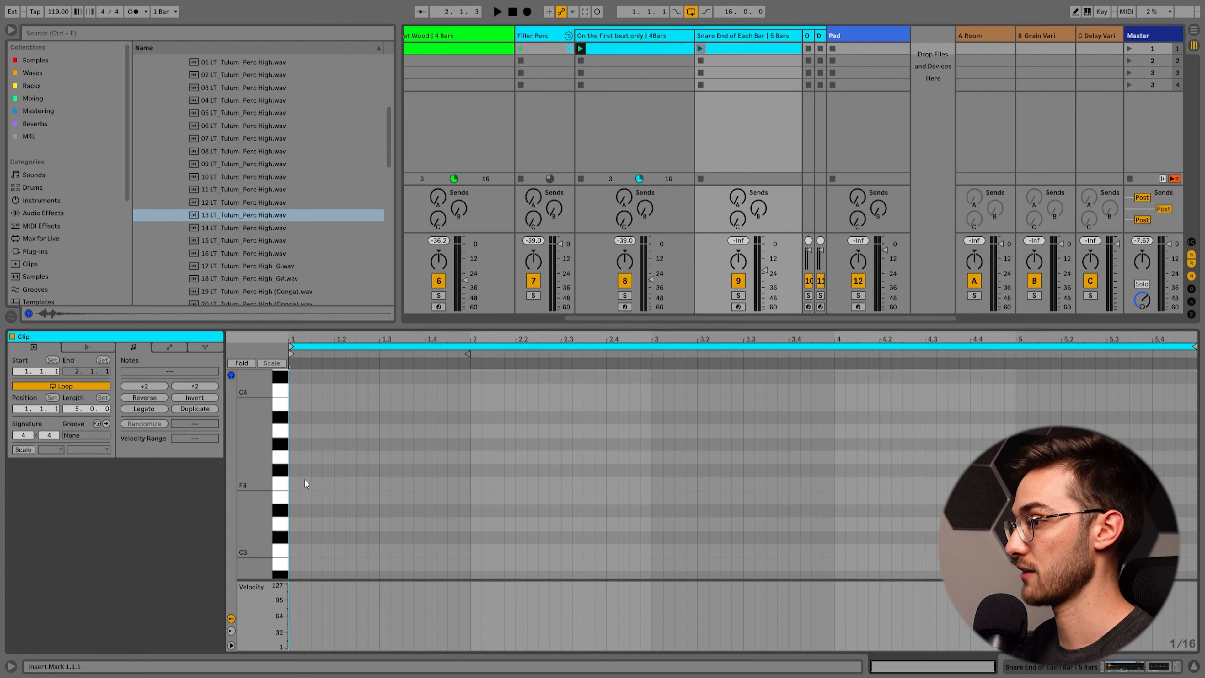
{"action": "right_click", "coordinate": [374, 506]}
{"action": "left_click", "coordinate": [350, 487]}
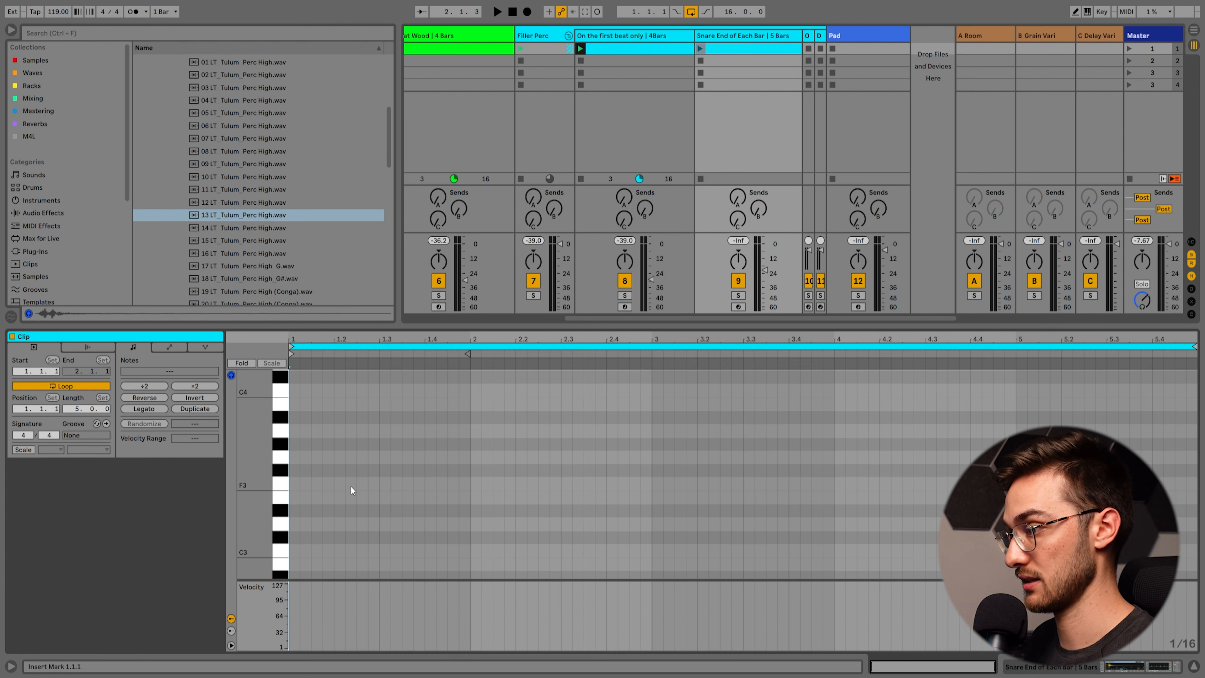
{"action": "scroll", "coordinate": [352, 490], "scroll_direction": "down", "scroll_amount": 1}
{"action": "left_click_drag", "start_coordinate": [475, 550], "coordinate": [213, 463]}
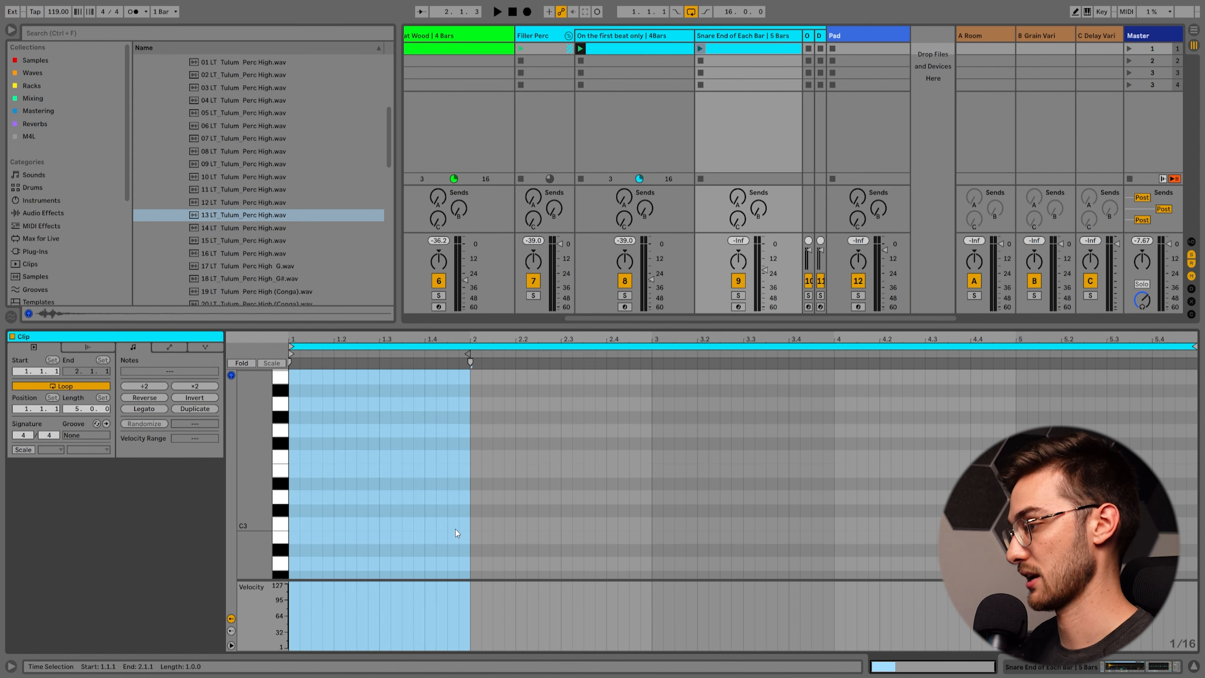
{"action": "double_click", "coordinate": [464, 524]}
{"action": "double_click", "coordinate": [634, 524]}
{"action": "double_click", "coordinate": [645, 524]}
{"action": "double_click", "coordinate": [1009, 524]}
Step: Add C3 notes at 5.4.2, 5.4.3 and 5.4.4 in the snare clip, vary their velocities and play the groove
{"action": "double_click", "coordinate": [1168, 524]}
{"action": "double_click", "coordinate": [1180, 524]}
{"action": "double_click", "coordinate": [1190, 524]}
{"action": "left_click_drag", "start_coordinate": [1168, 527], "coordinate": [1180, 513]}
{"action": "left_click_drag", "start_coordinate": [1190, 524], "coordinate": [1190, 530]}
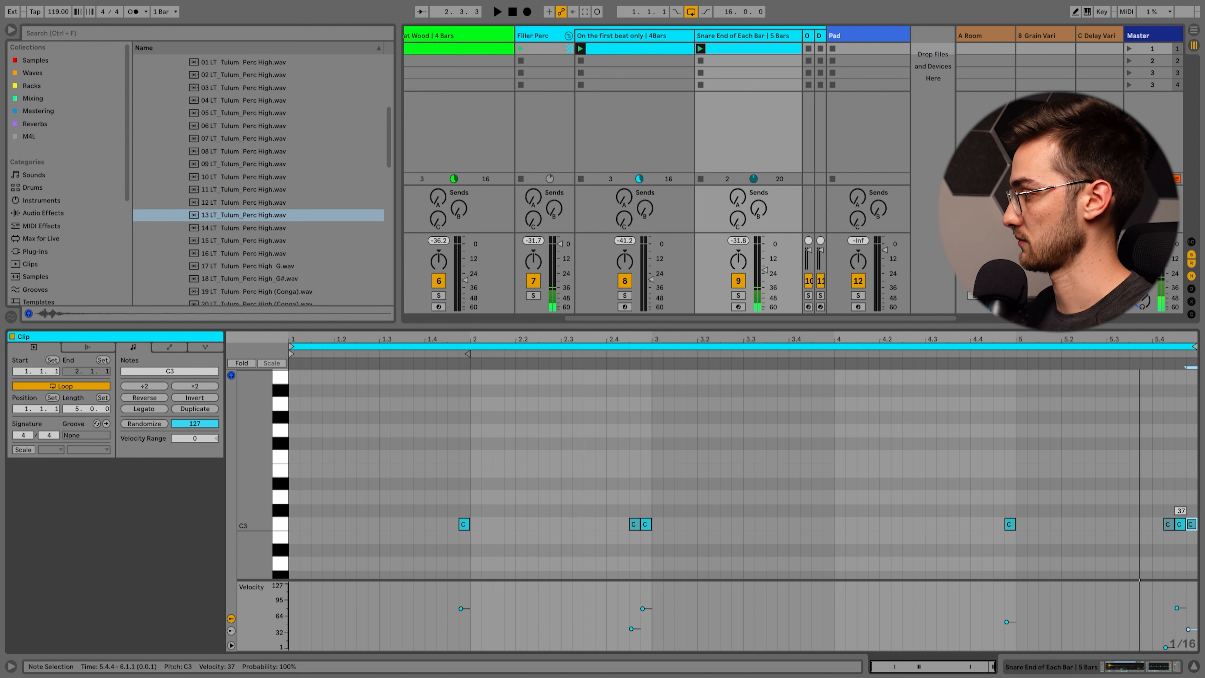
{"action": "key", "text": "space"}
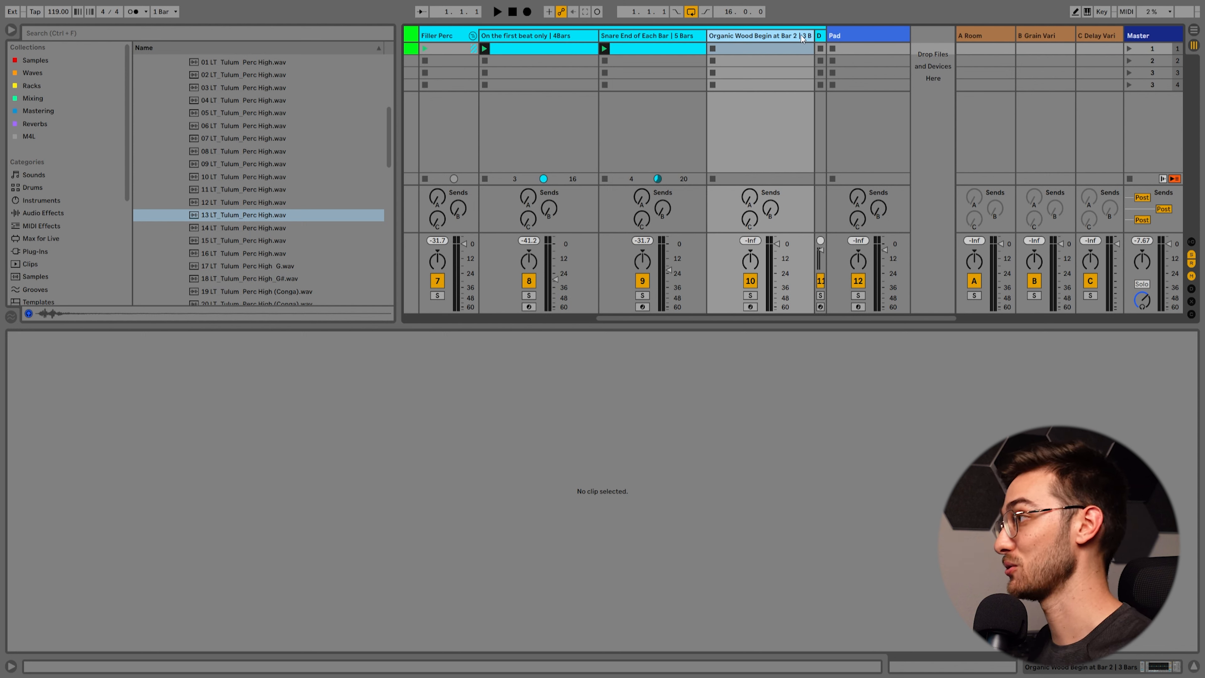
Step: Widen the Organic Wood Begin at Bar 2 track and create a 3-bar looping MIDI clip in its first slot
{"action": "left_click_drag", "start_coordinate": [814, 36], "coordinate": [862, 36]}
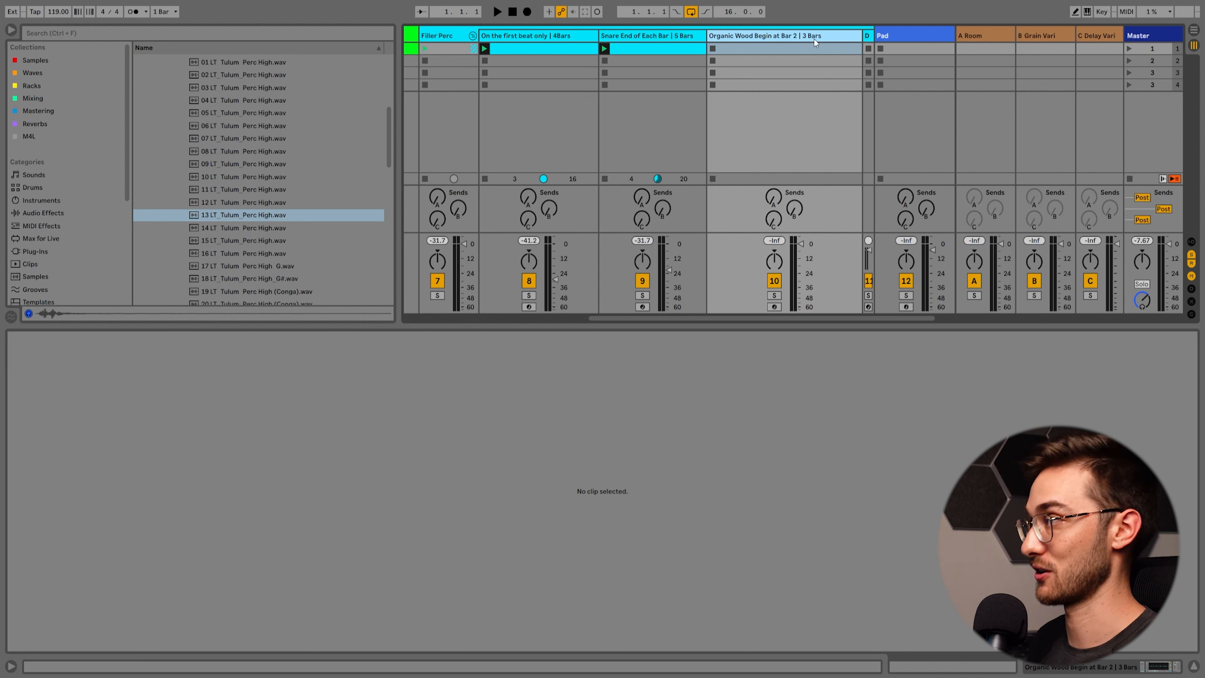
{"action": "left_click", "coordinate": [759, 50]}
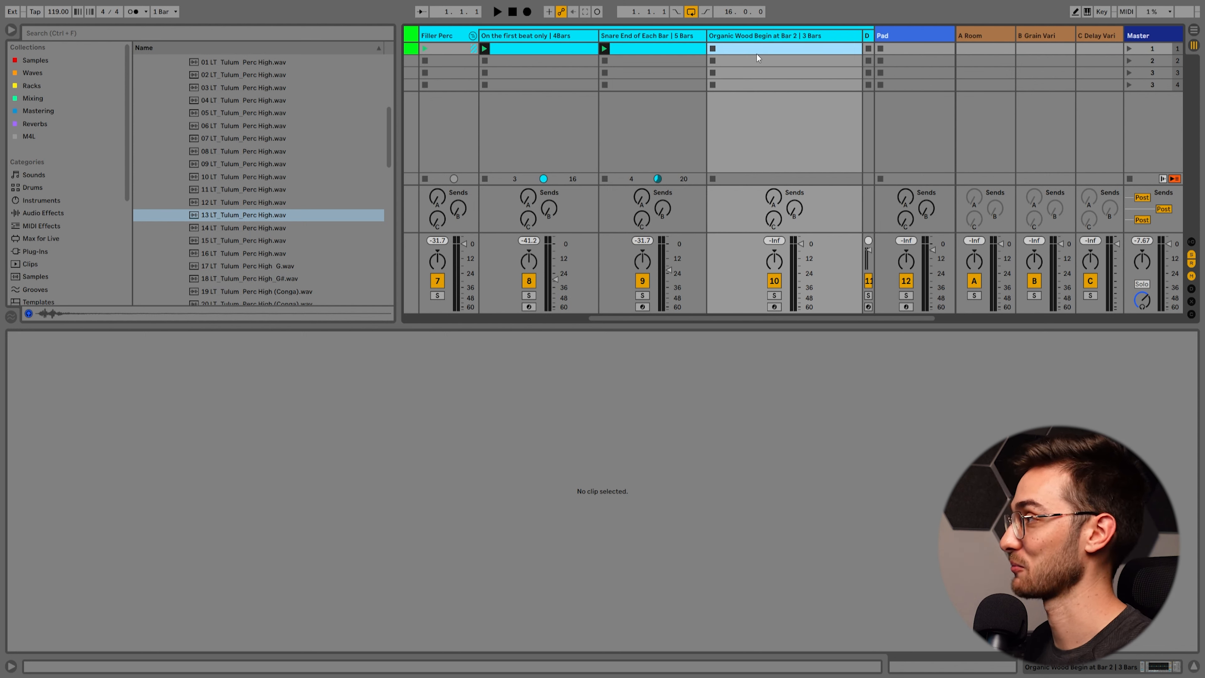
{"action": "key", "text": "ctrl+shift+m"}
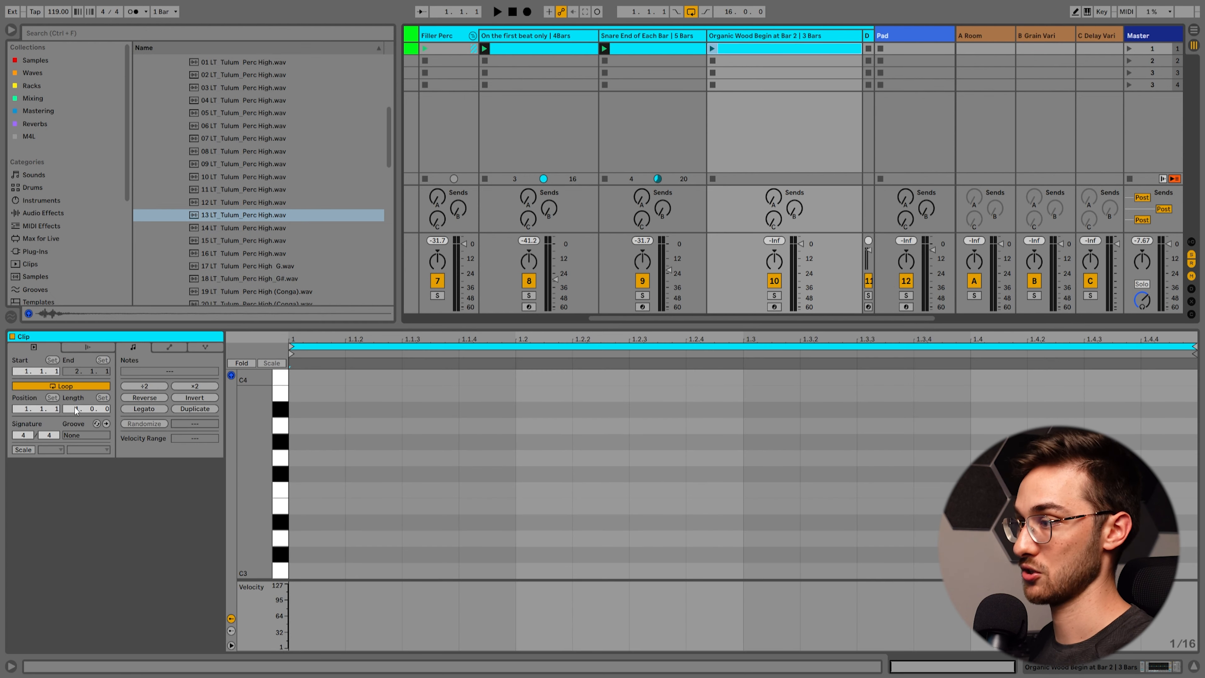
{"action": "left_click_drag", "start_coordinate": [76, 409], "coordinate": [76, 410]}
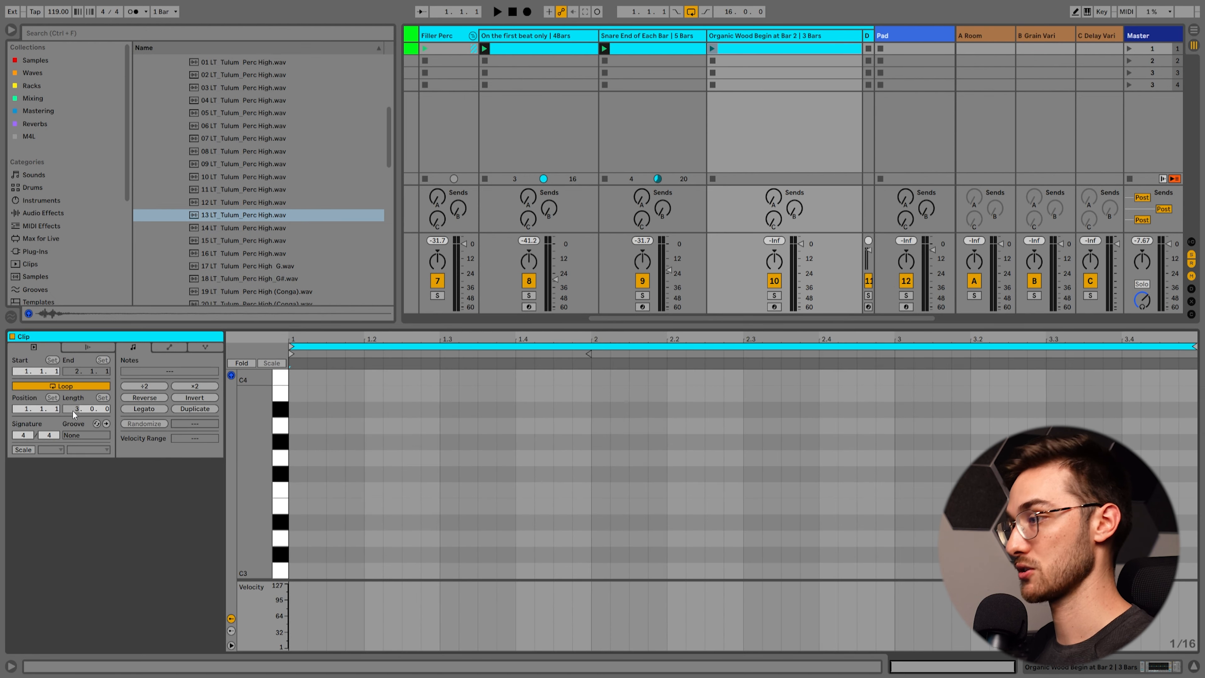
{"action": "left_click_drag", "start_coordinate": [265, 459], "coordinate": [250, 459]}
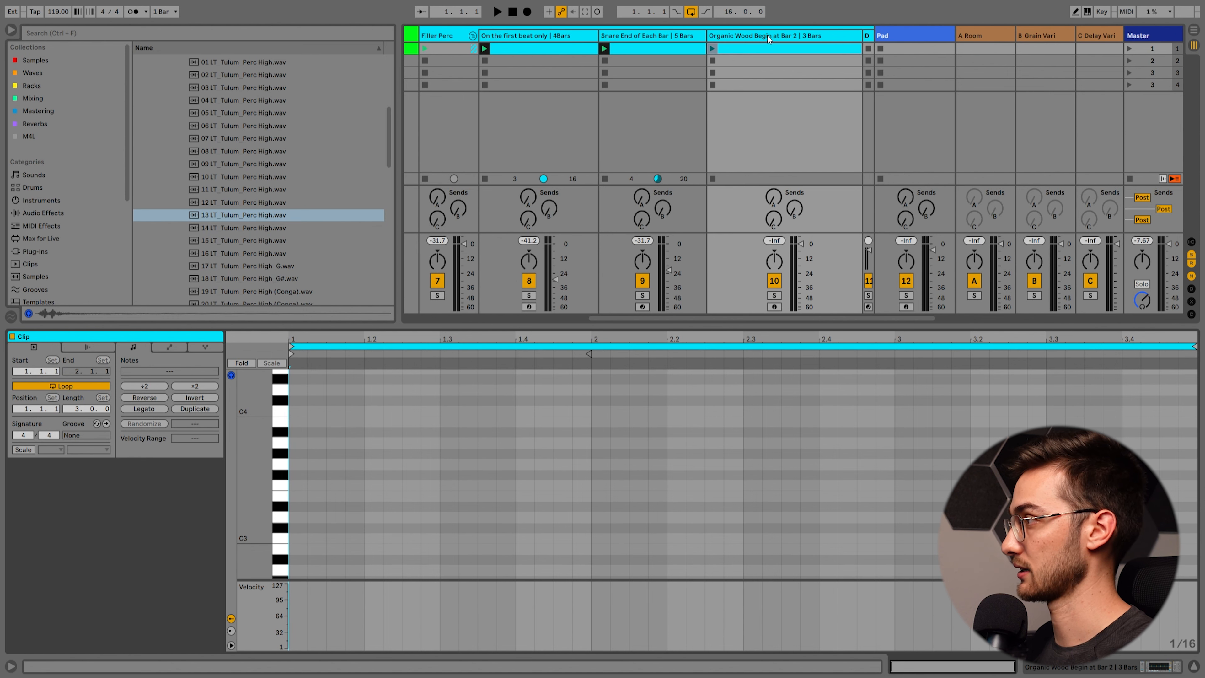
Step: Audition more high percussion samples, load 11 LT_Tulum_Perc High.wav on the Organic Wood track and lower the track's volume
{"action": "key", "text": "shift+Tab"}
{"action": "key", "text": "Down"}
{"action": "key", "text": "Down"}
{"action": "key", "text": "Down"}
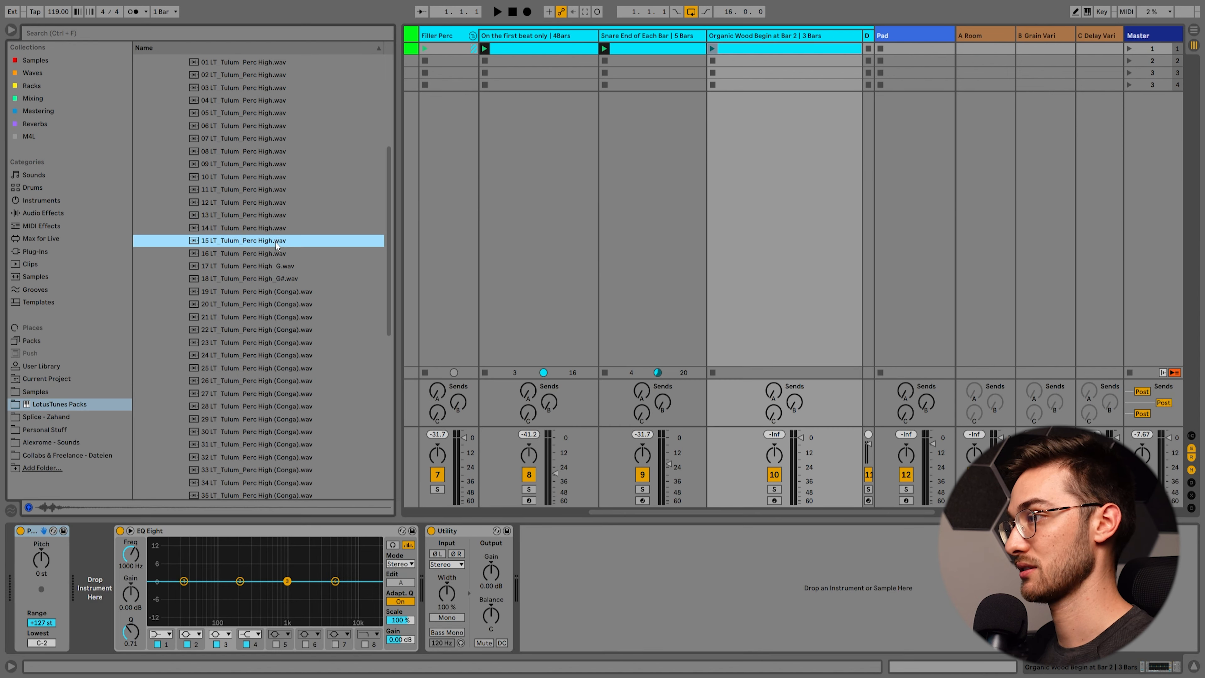
{"action": "left_click", "coordinate": [269, 190]}
{"action": "left_click_drag", "start_coordinate": [102, 507], "coordinate": [95, 589]}
{"action": "left_click_drag", "start_coordinate": [799, 439], "coordinate": [799, 465]}
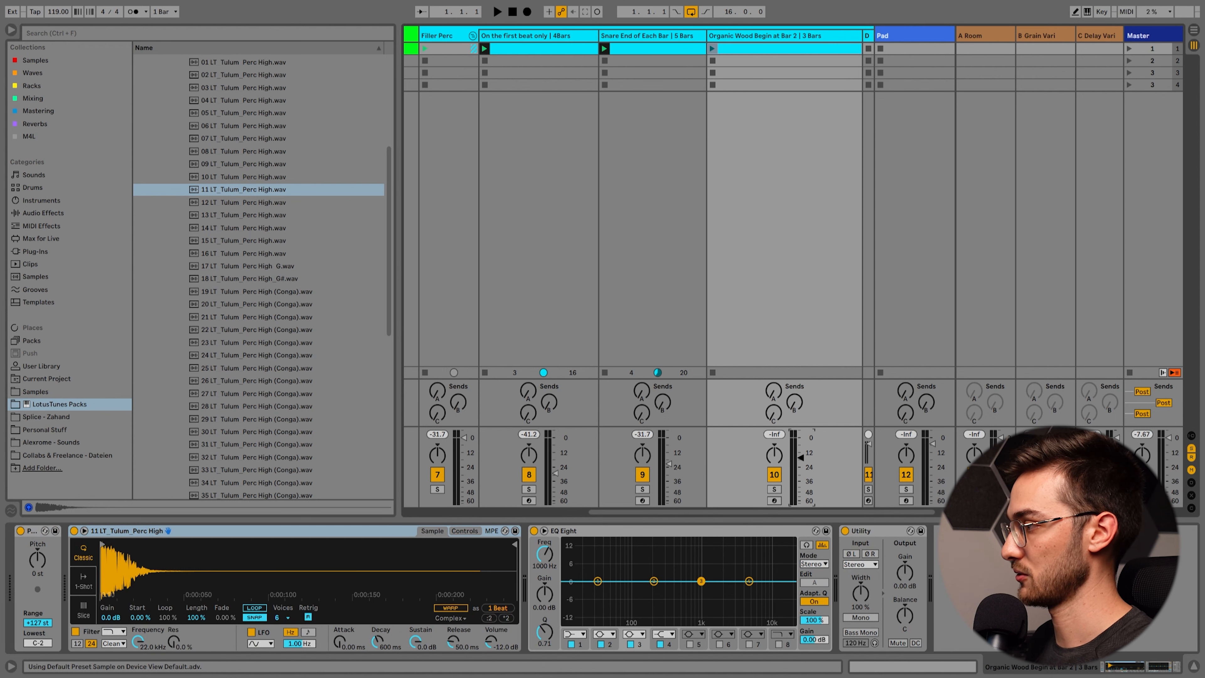
Step: Add a C3 sixteenth note at 2.1.1 in the Organic Wood clip and launch the clip
{"action": "double_click", "coordinate": [745, 50]}
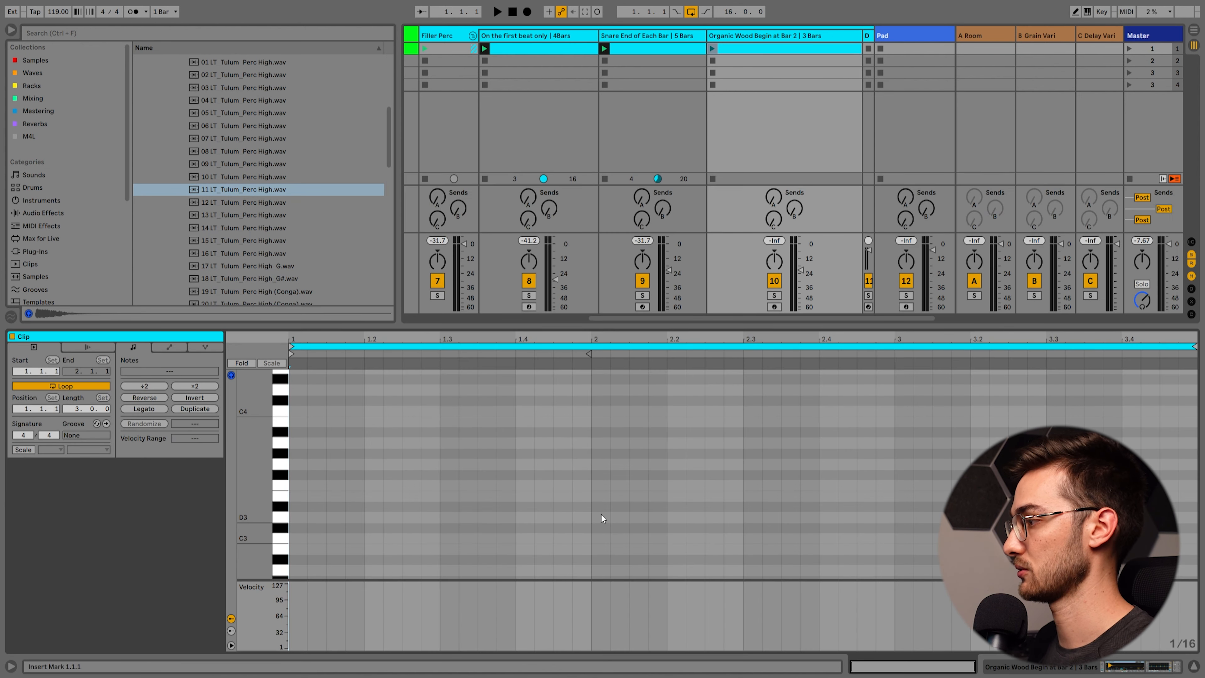
{"action": "double_click", "coordinate": [600, 541]}
{"action": "left_click", "coordinate": [713, 49]}
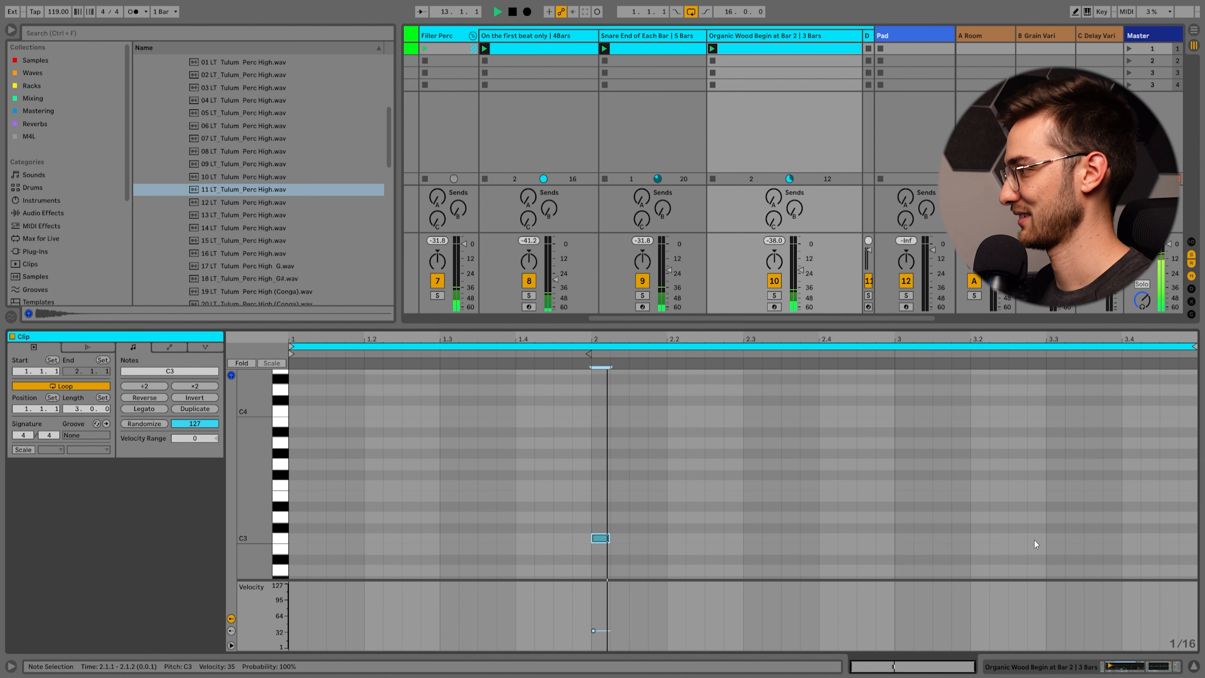
Step: Add C#3 notes at 3.3.2 and 3.3.4 in the Organic Wood clip and lower the velocity of the 3.3.2 note
{"action": "double_click", "coordinate": [1056, 528]}
{"action": "left_click_drag", "start_coordinate": [1057, 527], "coordinate": [1076, 528]}
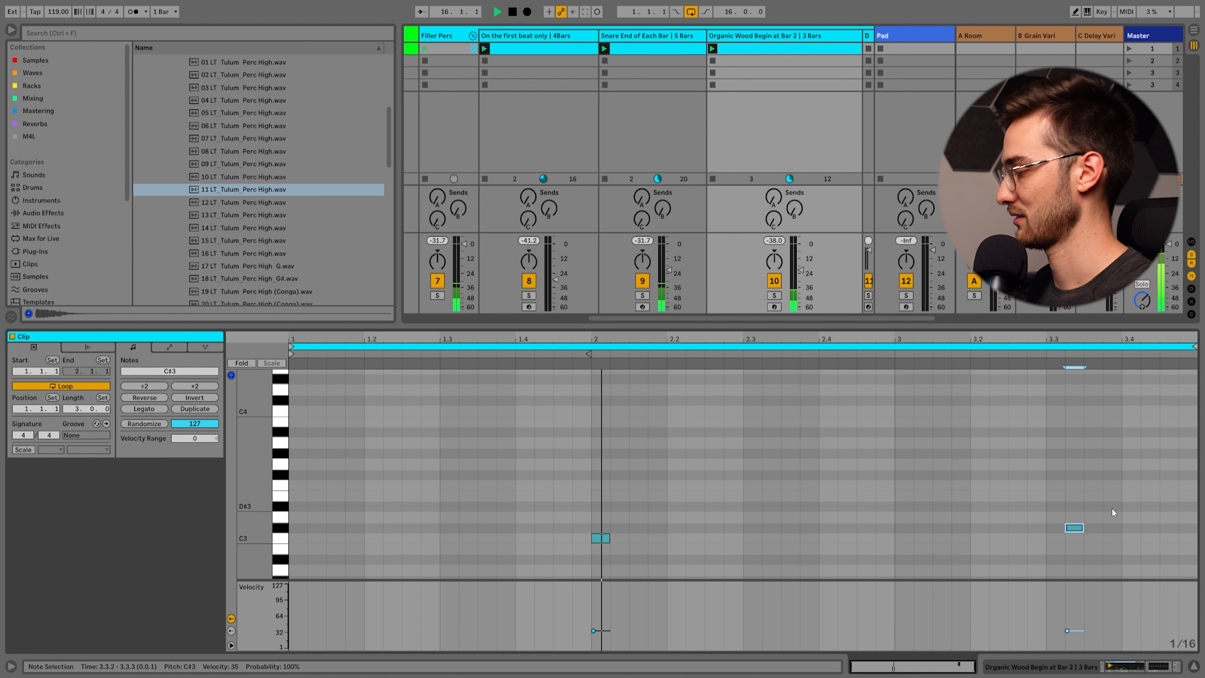
{"action": "scroll", "coordinate": [1016, 468], "scroll_direction": "down", "scroll_amount": 2}
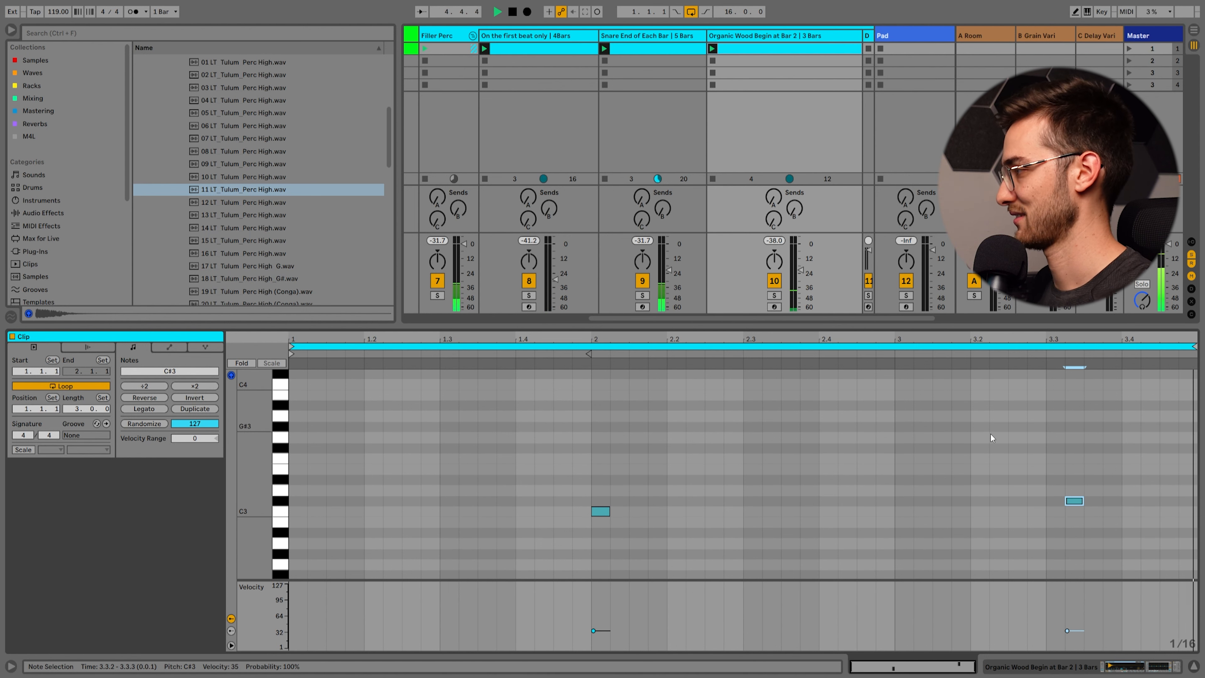
{"action": "left_click_drag", "start_coordinate": [1076, 500], "coordinate": [1113, 502]}
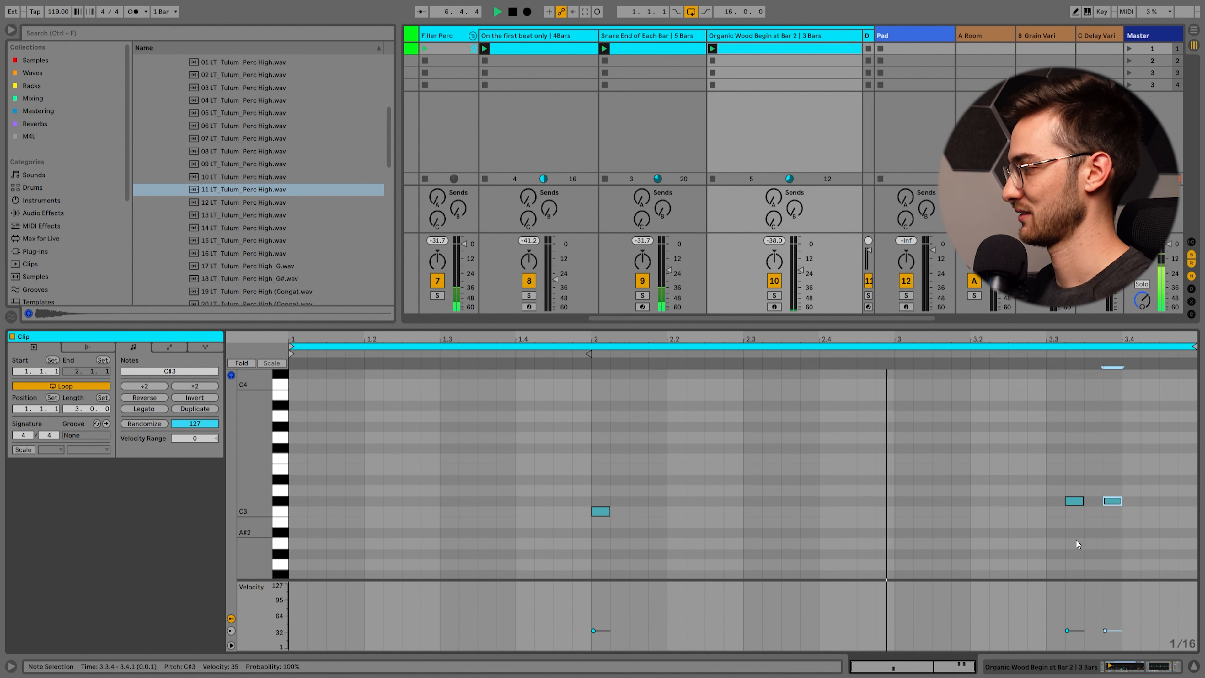
{"action": "left_click_drag", "start_coordinate": [1068, 630], "coordinate": [1068, 647]}
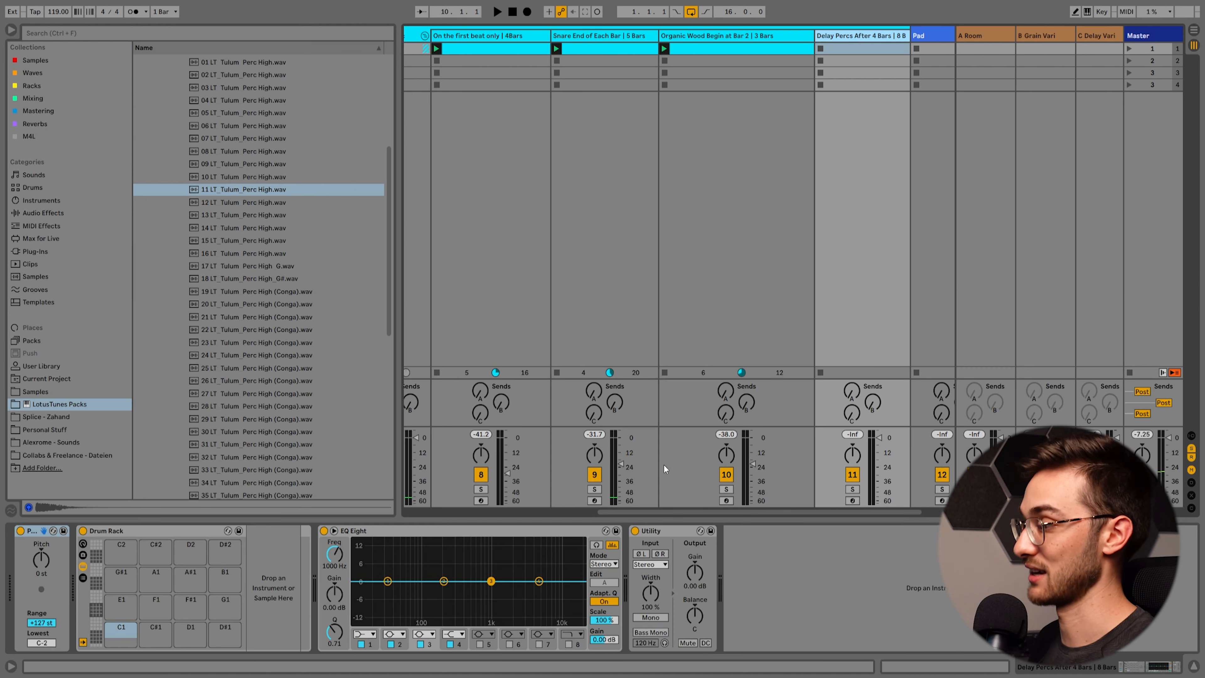
Step: Widen the Delay Percs After 4 Bars track and create a MIDI clip in its first slot
{"action": "left_click_drag", "start_coordinate": [647, 512], "coordinate": [809, 219]}
{"action": "left_click_drag", "start_coordinate": [824, 38], "coordinate": [853, 42]}
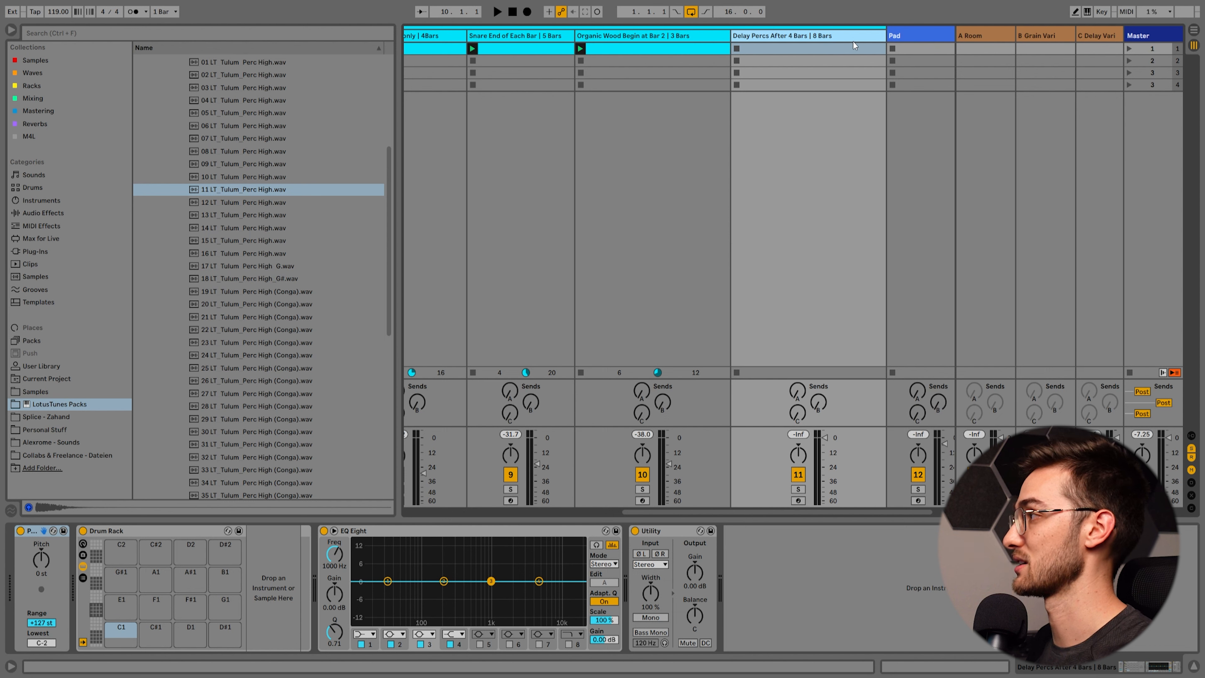
{"action": "left_click", "coordinate": [795, 52]}
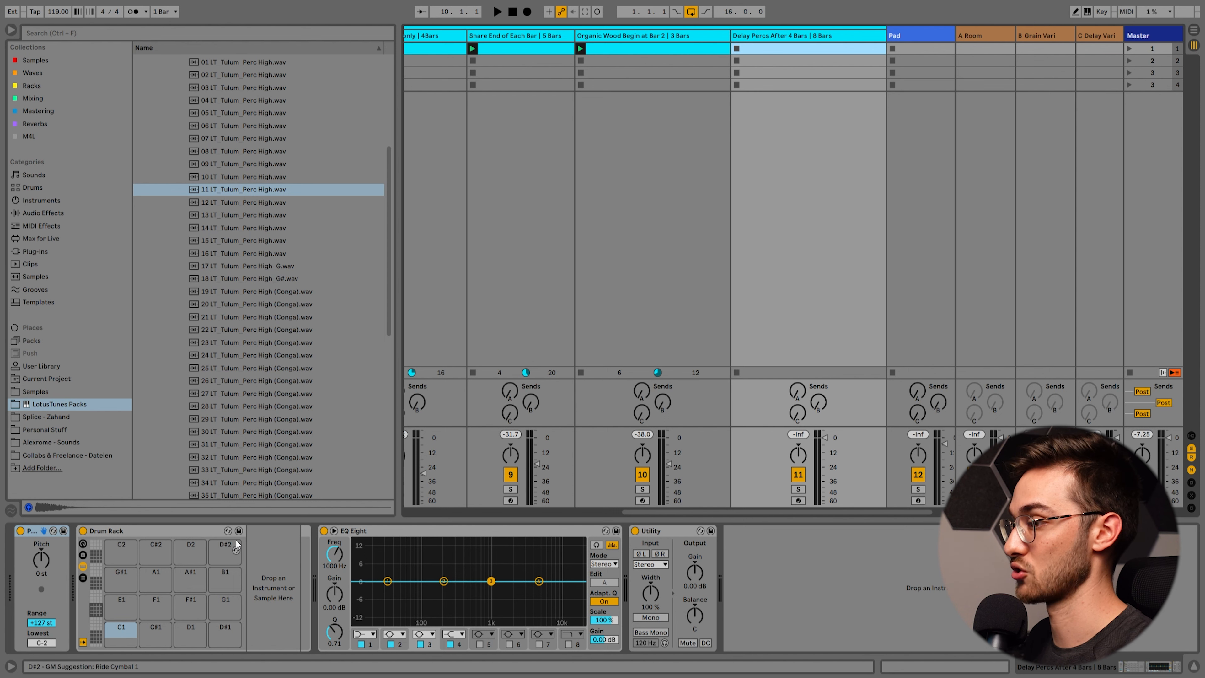
{"action": "double_click", "coordinate": [774, 52]}
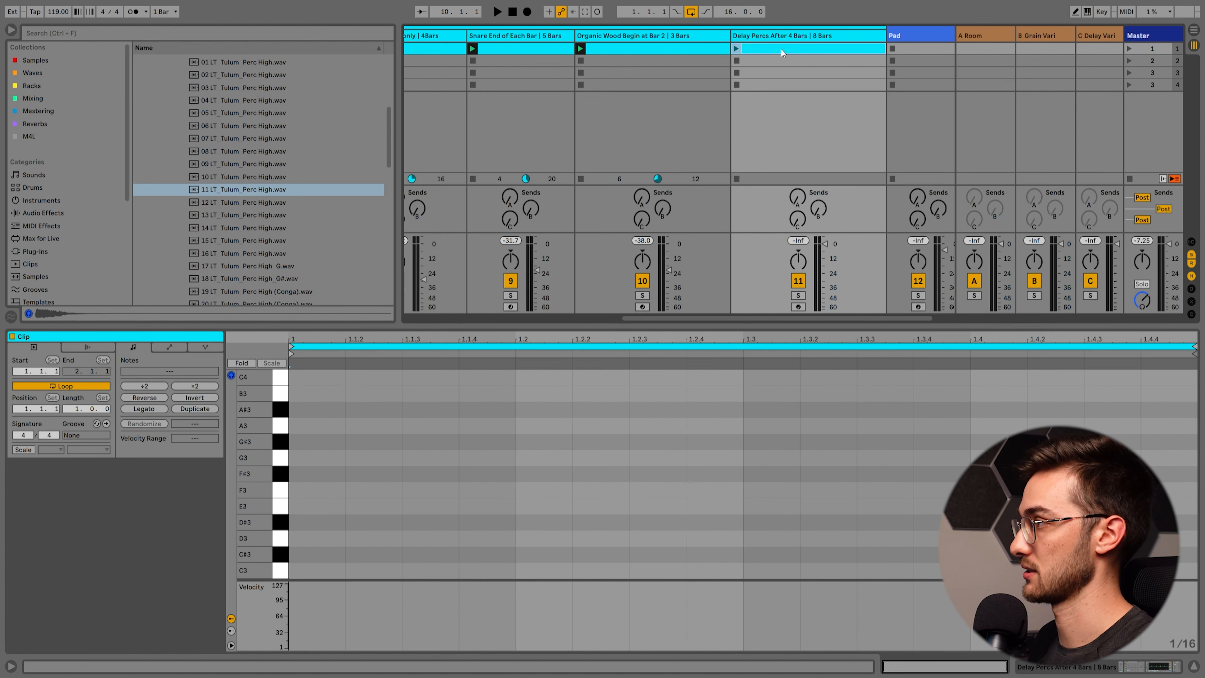